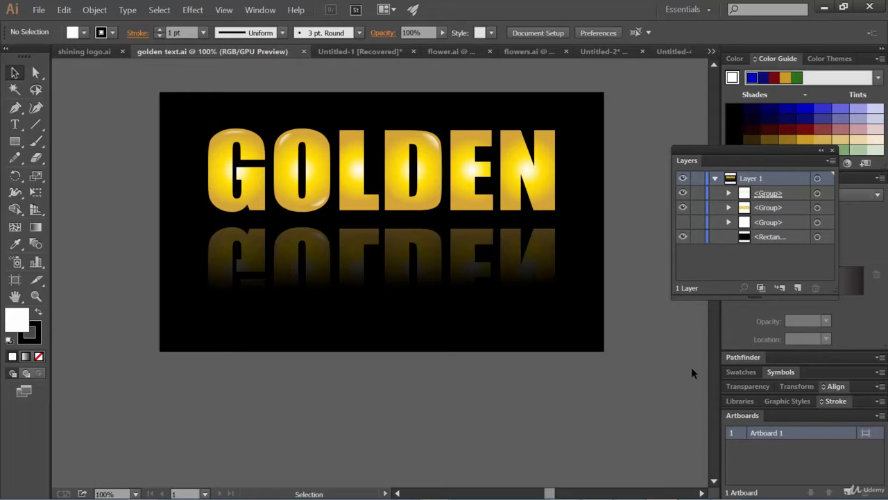
Step: Create a new blank document and dock the floating Layers panel beneath the Color Guide
{"action": "left_click", "coordinate": [39, 10]}
{"action": "left_click", "coordinate": [48, 25]}
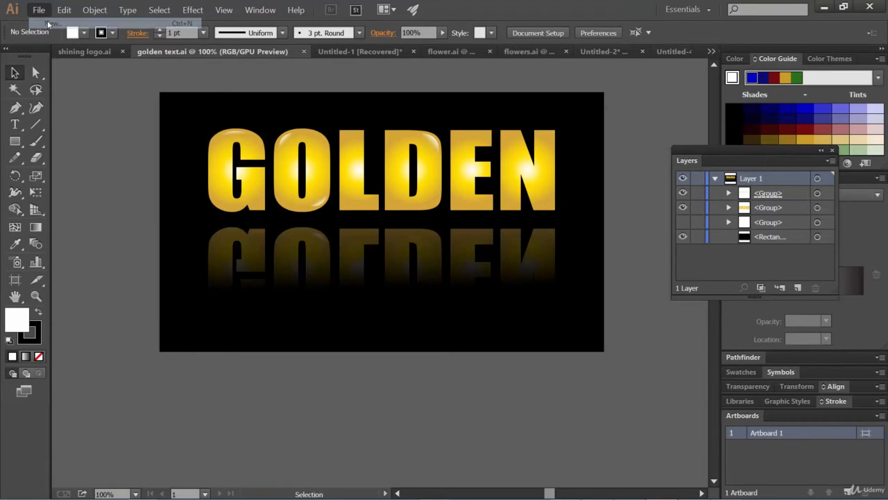
{"action": "left_click", "coordinate": [521, 422]}
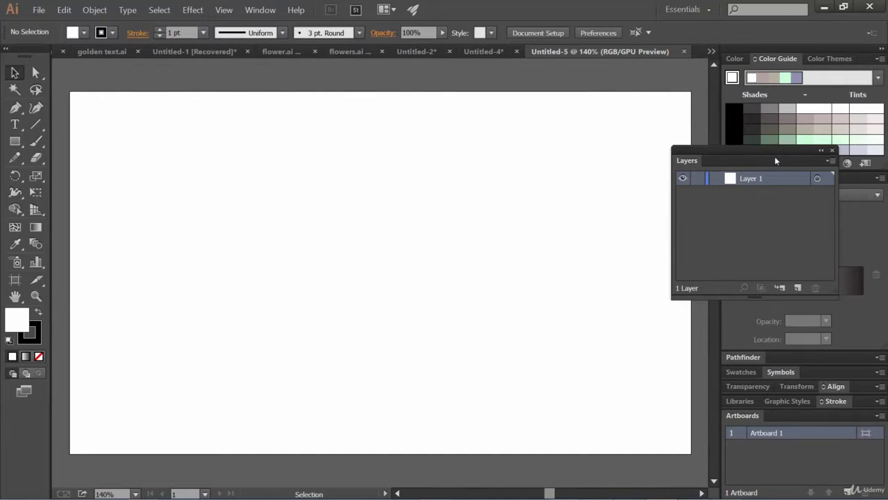
{"action": "left_click_drag", "start_coordinate": [758, 161], "coordinate": [780, 225]}
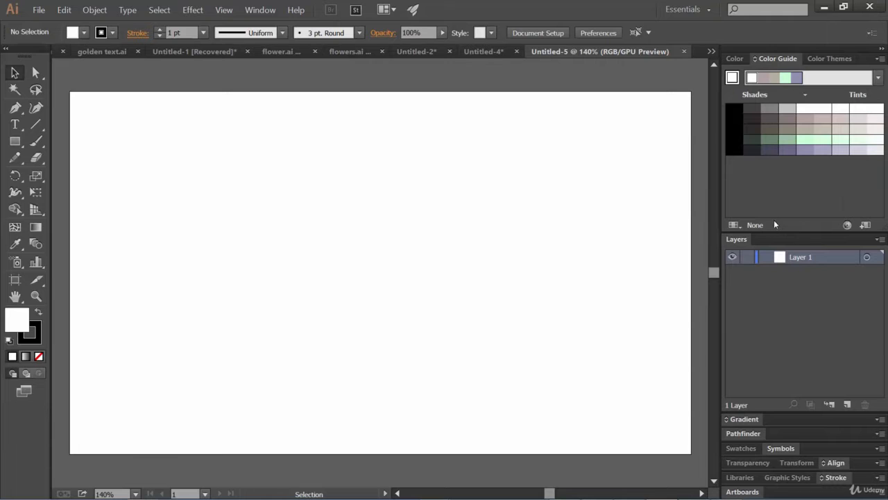
Step: Add the point text "GOLDEN" in the upper middle of the artboard
{"action": "left_click", "coordinate": [14, 124]}
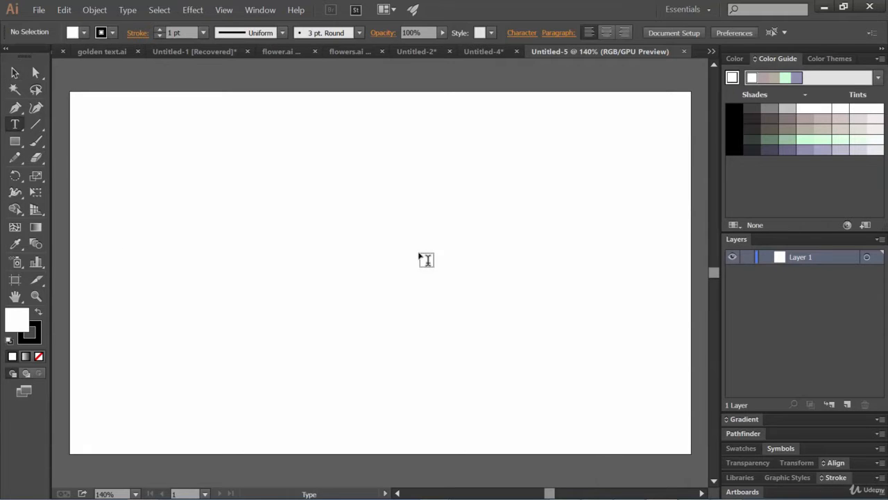
{"action": "left_click", "coordinate": [256, 231]}
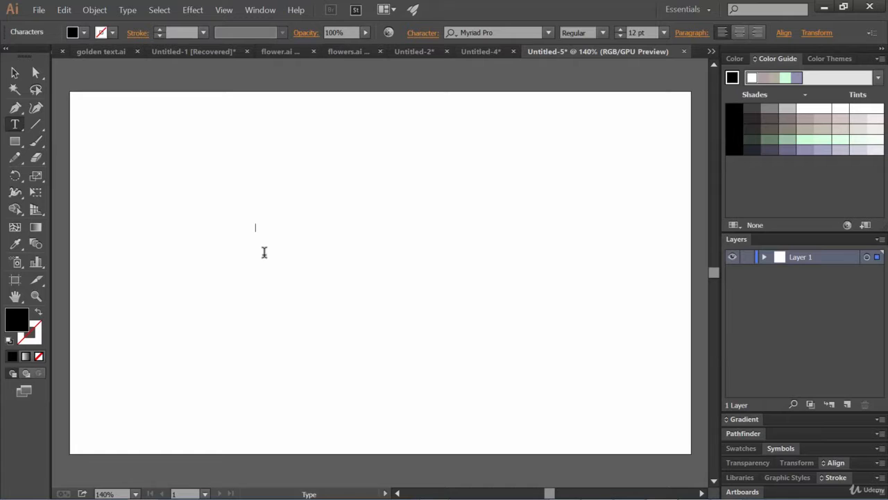
{"action": "type", "text": "GOLDEN"}
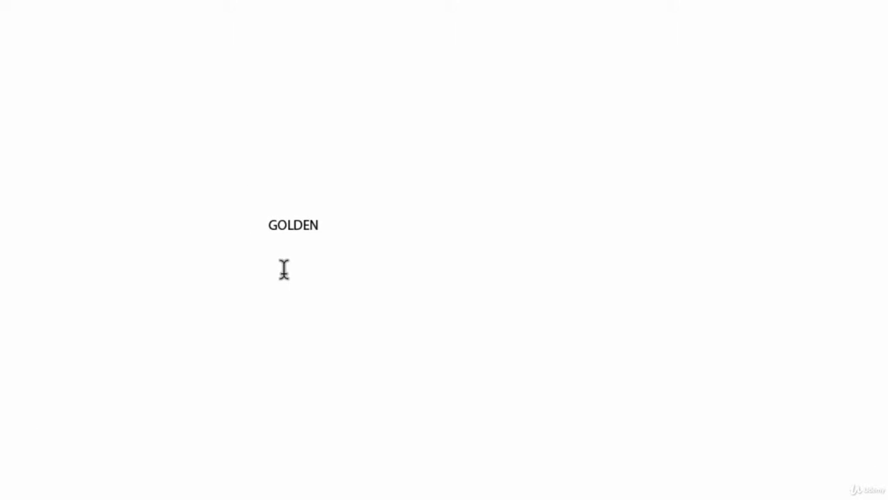
{"action": "key", "text": "Escape"}
{"action": "key", "text": "v"}
Step: Scale the GOLDEN text up to about 160 pt and place it in the artboard's upper half
{"action": "left_click_drag", "start_coordinate": [320, 236], "coordinate": [737, 454]}
{"action": "left_click_drag", "start_coordinate": [522, 298], "coordinate": [512, 192]}
{"action": "left_click_drag", "start_coordinate": [726, 254], "coordinate": [885, 312]}
{"action": "left_click_drag", "start_coordinate": [612, 219], "coordinate": [534, 160]}
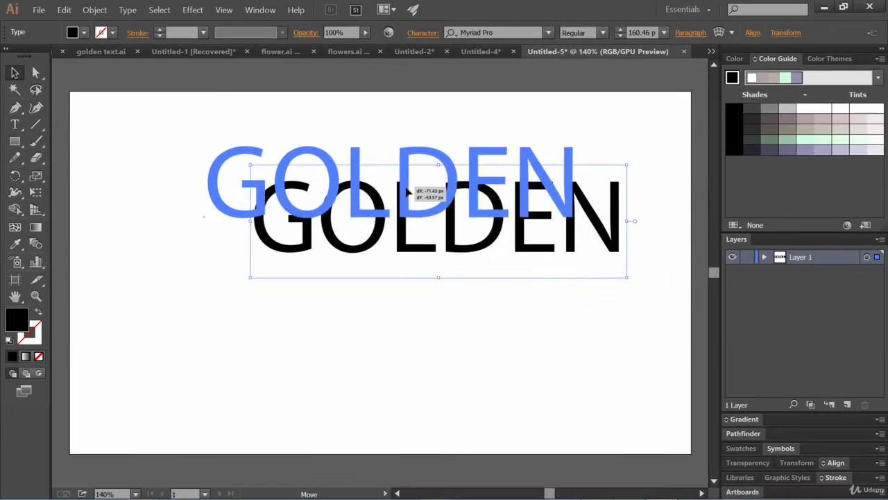
{"action": "left_click_drag", "start_coordinate": [407, 191], "coordinate": [406, 200]}
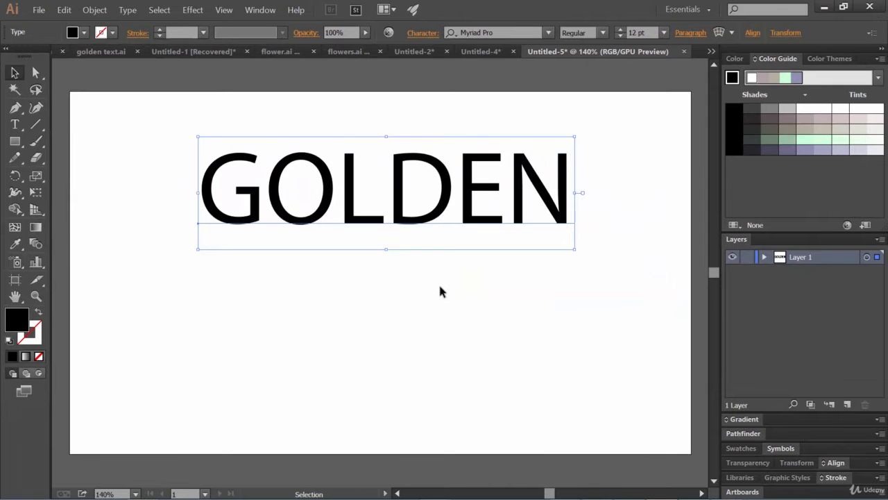
Step: Set the GOLDEN text's font to Gill Sans Ultra Bold Condensed
{"action": "left_click", "coordinate": [549, 33]}
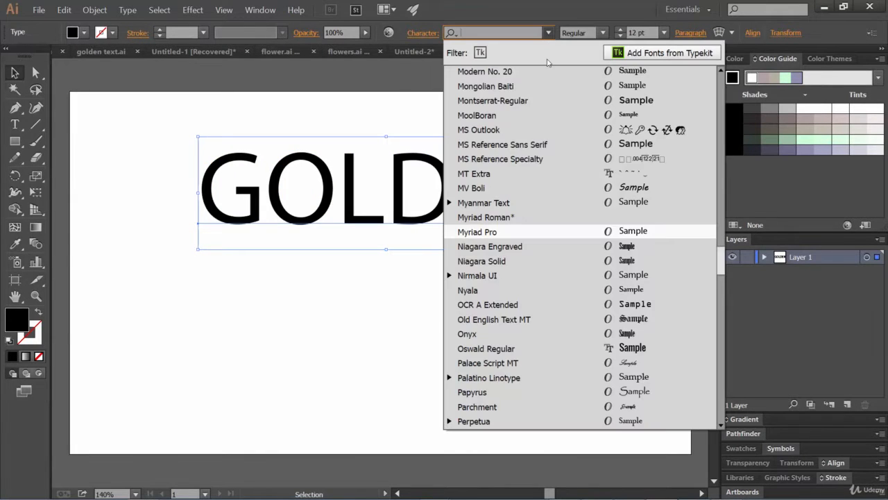
{"action": "scroll", "coordinate": [541, 284], "scroll_direction": "down", "scroll_amount": 2}
{"action": "scroll", "coordinate": [548, 274], "scroll_direction": "up", "scroll_amount": 7}
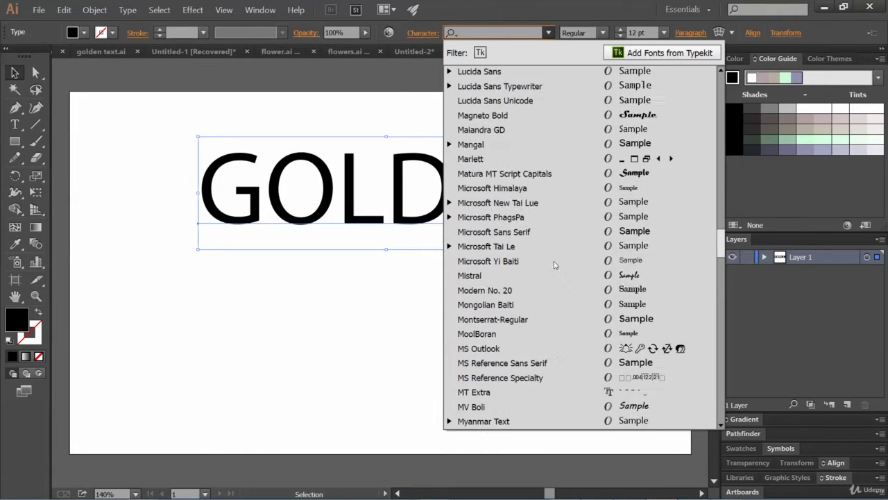
{"action": "scroll", "coordinate": [553, 264], "scroll_direction": "down", "scroll_amount": 5}
{"action": "scroll", "coordinate": [554, 264], "scroll_direction": "up", "scroll_amount": 11}
{"action": "scroll", "coordinate": [554, 264], "scroll_direction": "up", "scroll_amount": 4}
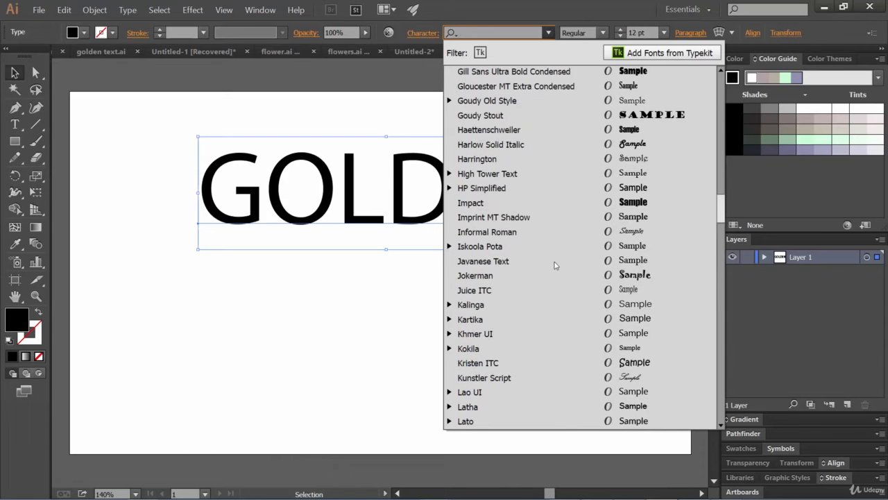
{"action": "left_click", "coordinate": [528, 70]}
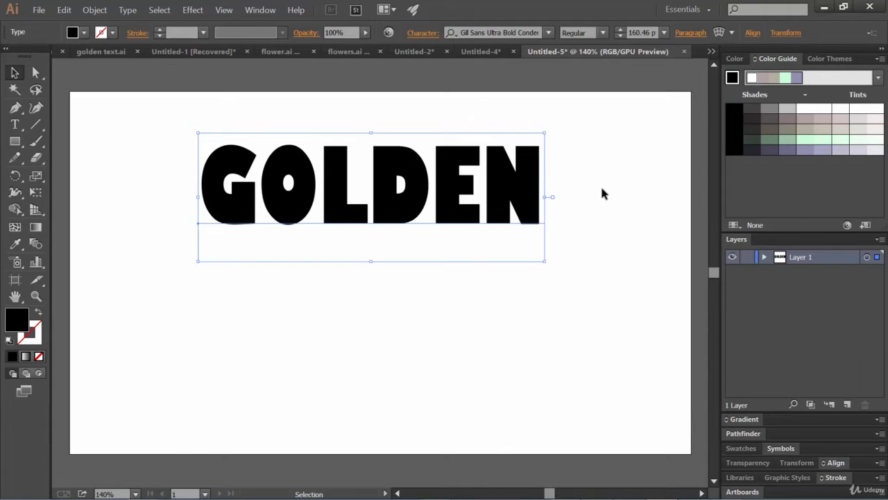
Step: Set the GOLDEN text's font to Impact
{"action": "left_click", "coordinate": [548, 33]}
{"action": "scroll", "coordinate": [593, 272], "scroll_direction": "down", "scroll_amount": 5}
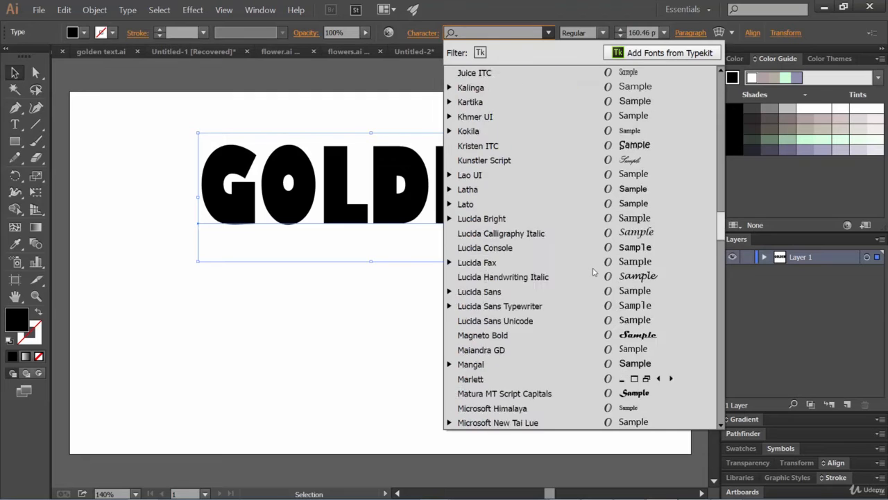
{"action": "scroll", "coordinate": [593, 272], "scroll_direction": "down", "scroll_amount": 12}
{"action": "scroll", "coordinate": [591, 271], "scroll_direction": "up", "scroll_amount": 10}
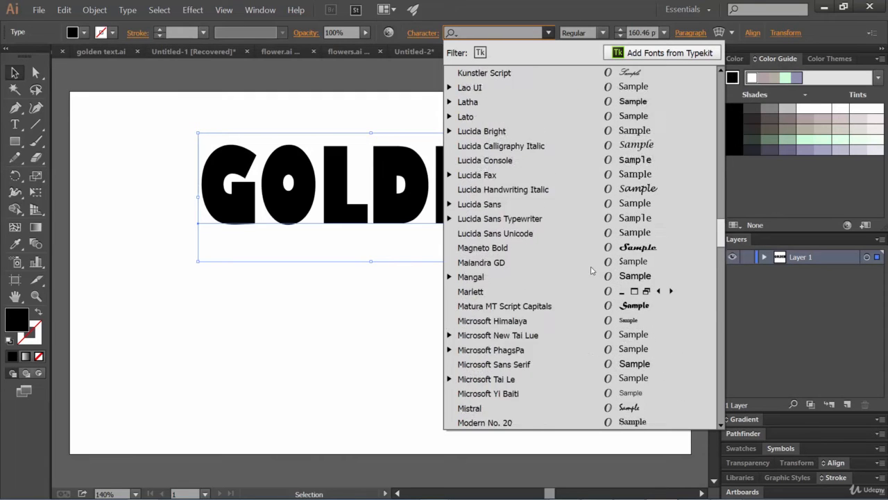
{"action": "scroll", "coordinate": [591, 270], "scroll_direction": "up", "scroll_amount": 8}
{"action": "left_click", "coordinate": [562, 257]}
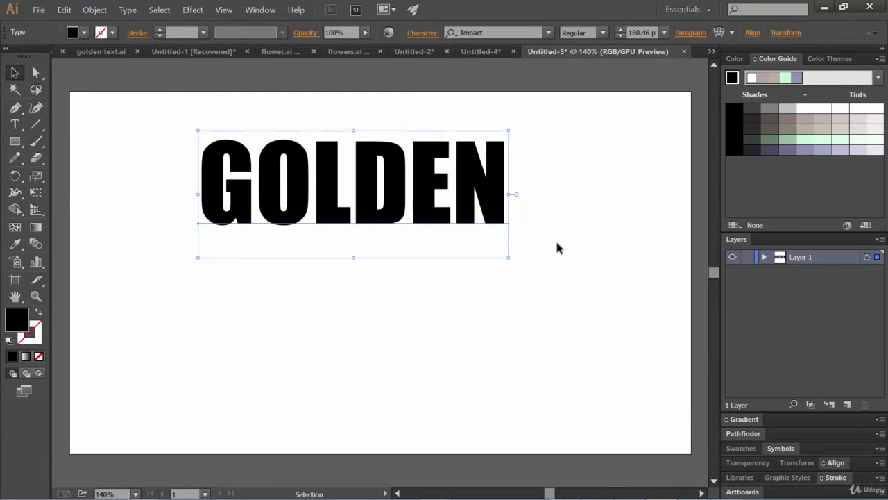
{"action": "left_click", "coordinate": [581, 278]}
Step: Enlarge the GOLDEN text to about 215 pt and centre it horizontally in the artboard's upper half
{"action": "left_click", "coordinate": [442, 219]}
{"action": "left_click_drag", "start_coordinate": [507, 258], "coordinate": [614, 324]}
{"action": "left_click_drag", "start_coordinate": [476, 230], "coordinate": [458, 260]}
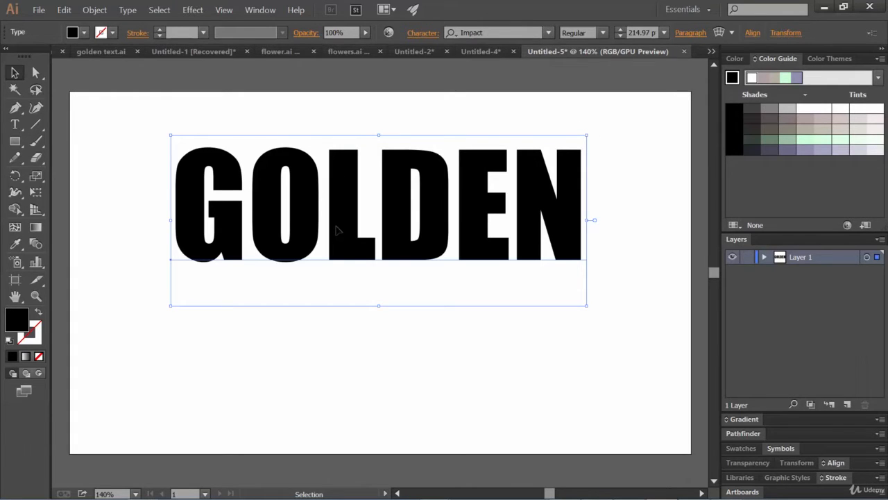
Step: Expand the GOLDEN text into outlines with Object and Fill enabled, and deselect it
{"action": "left_click", "coordinate": [14, 73]}
{"action": "left_click", "coordinate": [96, 9]}
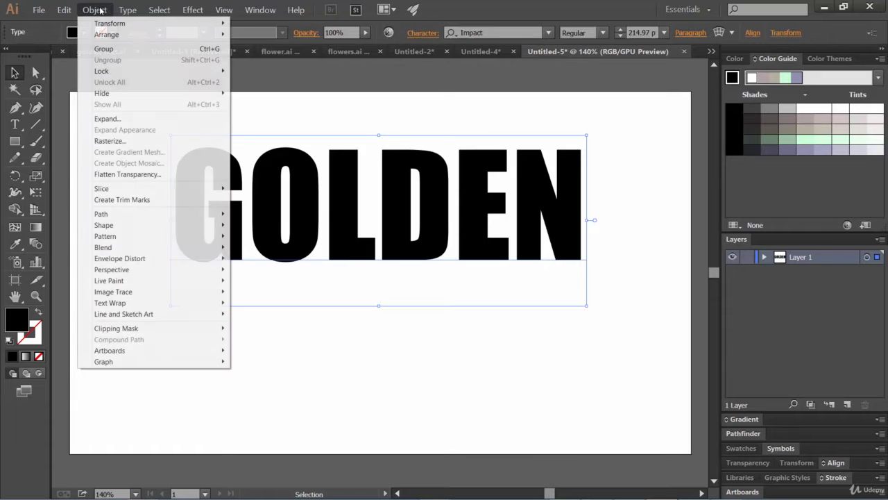
{"action": "left_click", "coordinate": [115, 118]}
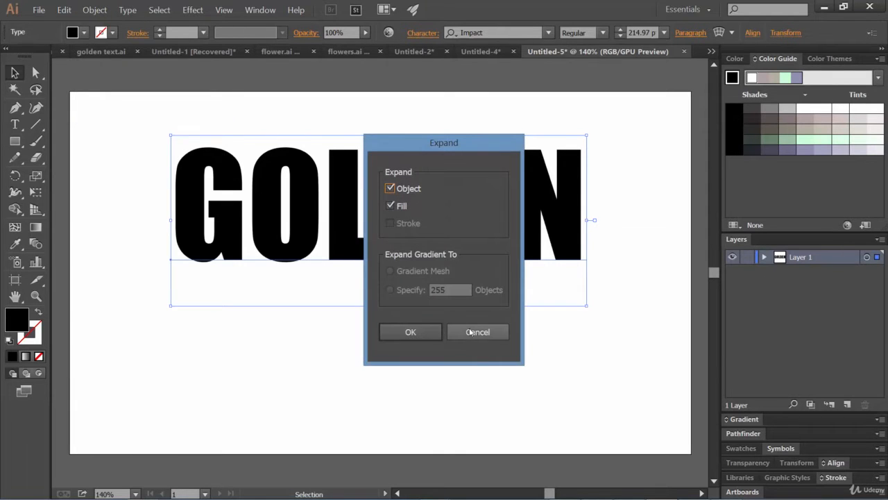
{"action": "left_click", "coordinate": [419, 333]}
{"action": "left_click", "coordinate": [409, 316]}
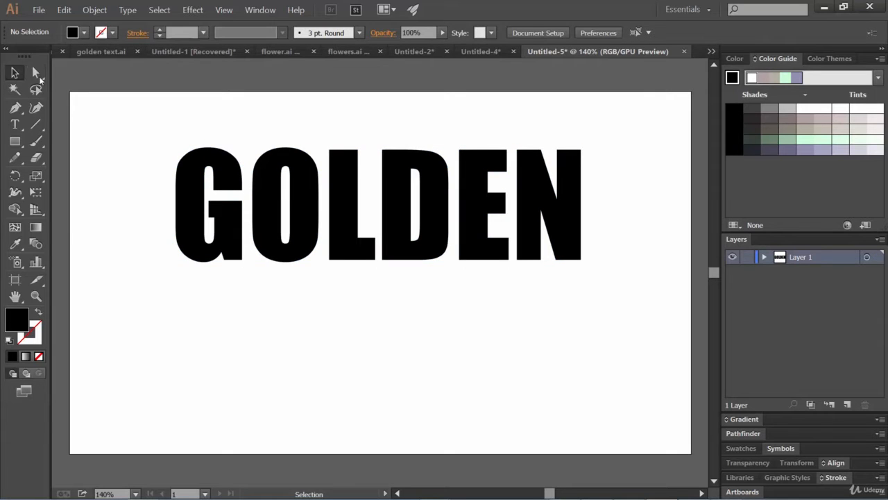
Step: Check with Direct Selection that the expanded letters are separate shapes, undoing the accidental shift of the letter O
{"action": "left_click", "coordinate": [36, 73]}
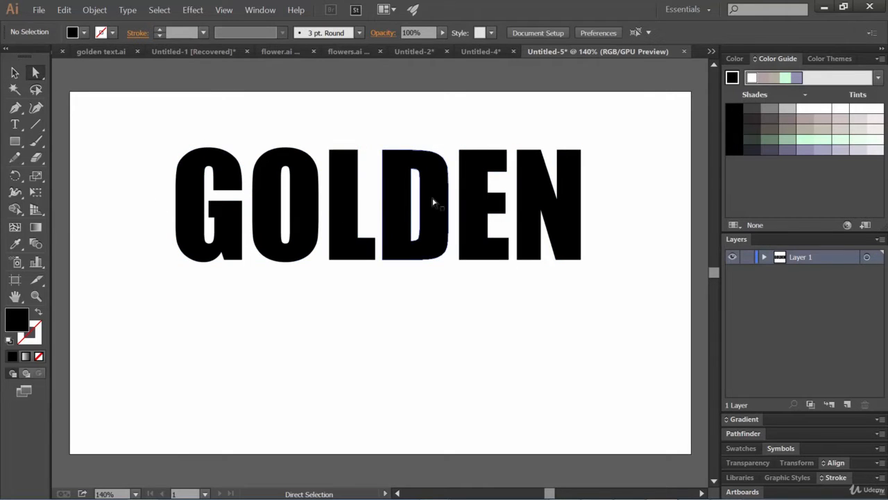
{"action": "left_click", "coordinate": [569, 229]}
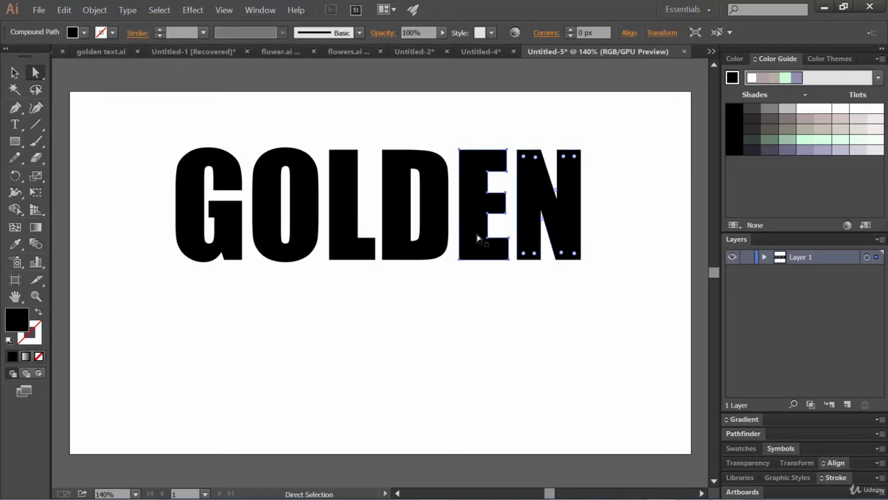
{"action": "left_click", "coordinate": [351, 244]}
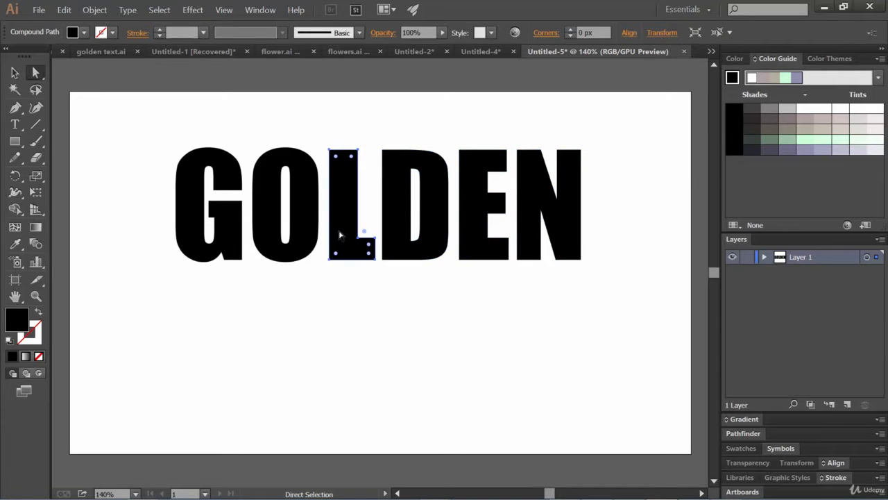
{"action": "left_click", "coordinate": [258, 247]}
{"action": "left_click", "coordinate": [194, 233]}
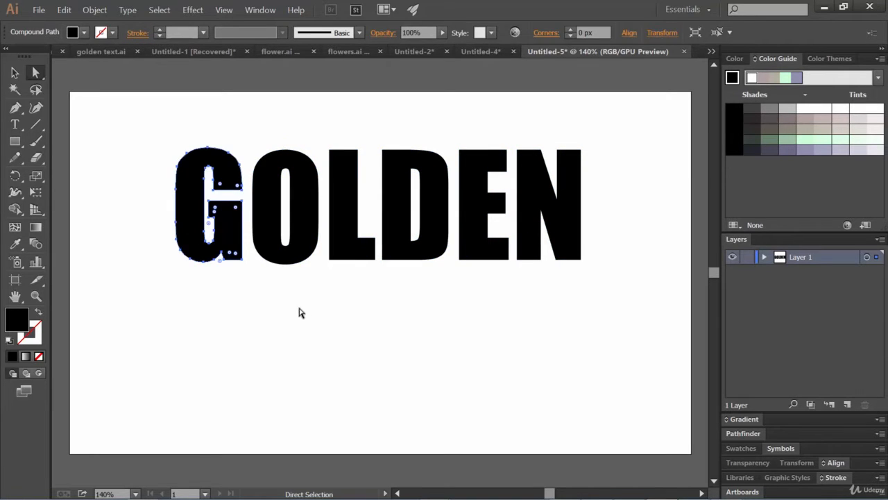
{"action": "left_click", "coordinate": [302, 309]}
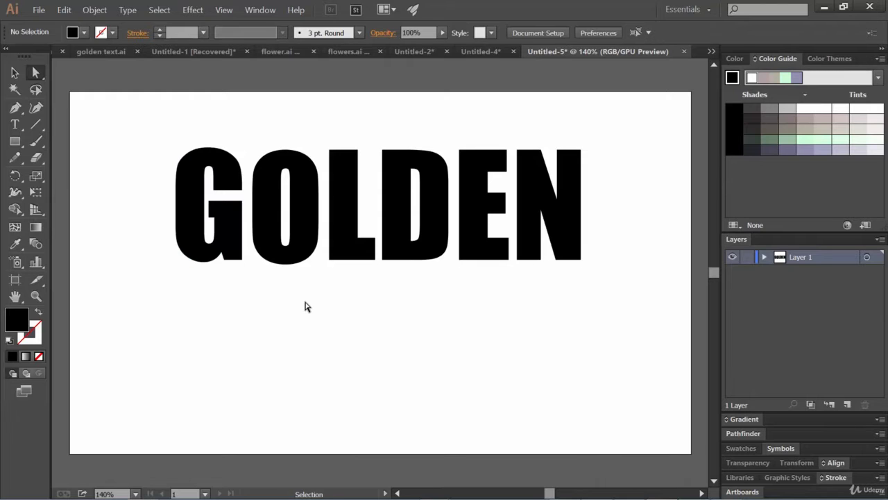
{"action": "key", "text": "ctrl+z"}
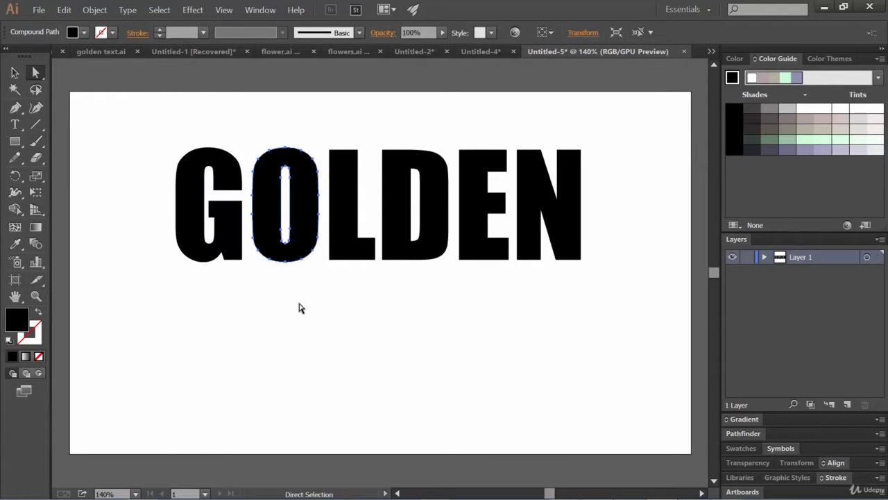
{"action": "left_click", "coordinate": [301, 306]}
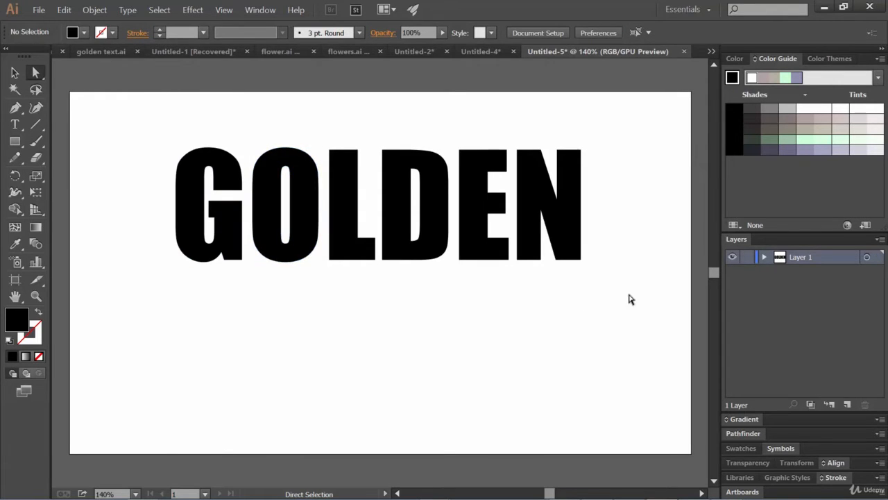
Step: Apply a Radial gradient fill to the whole GOLDEN letter group, keeping the floating Gradient panel clear of the letters
{"action": "key", "text": "v"}
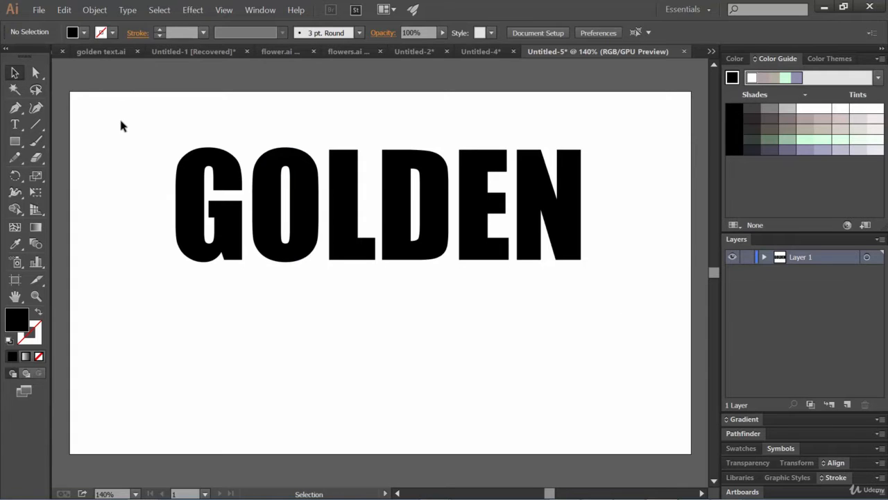
{"action": "left_click_drag", "start_coordinate": [120, 123], "coordinate": [642, 323]}
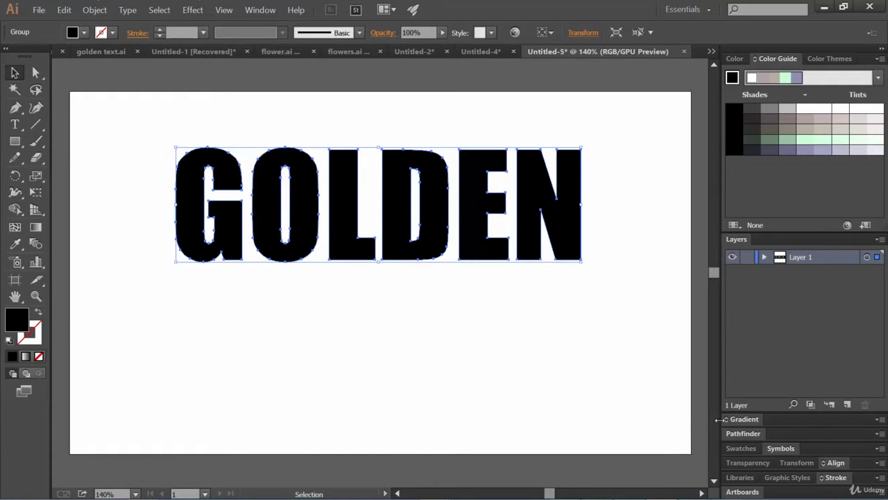
{"action": "left_click_drag", "start_coordinate": [746, 420], "coordinate": [623, 155]}
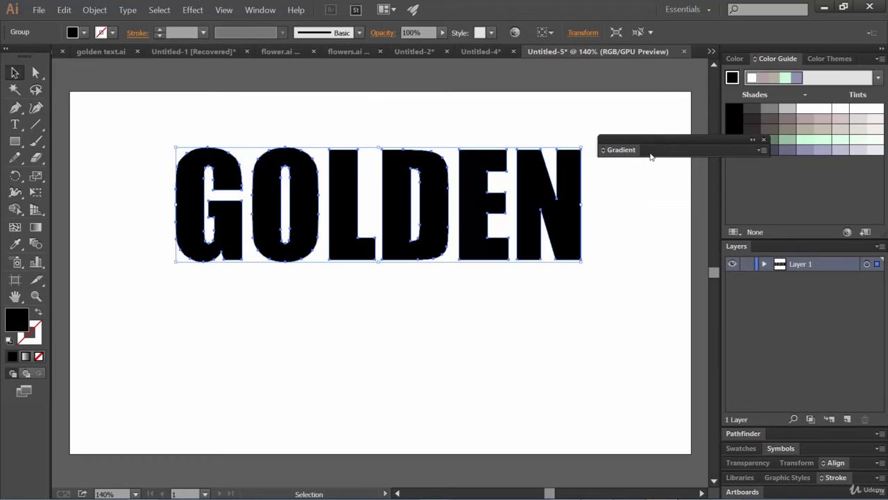
{"action": "double_click", "coordinate": [653, 152]}
{"action": "left_click", "coordinate": [728, 167]}
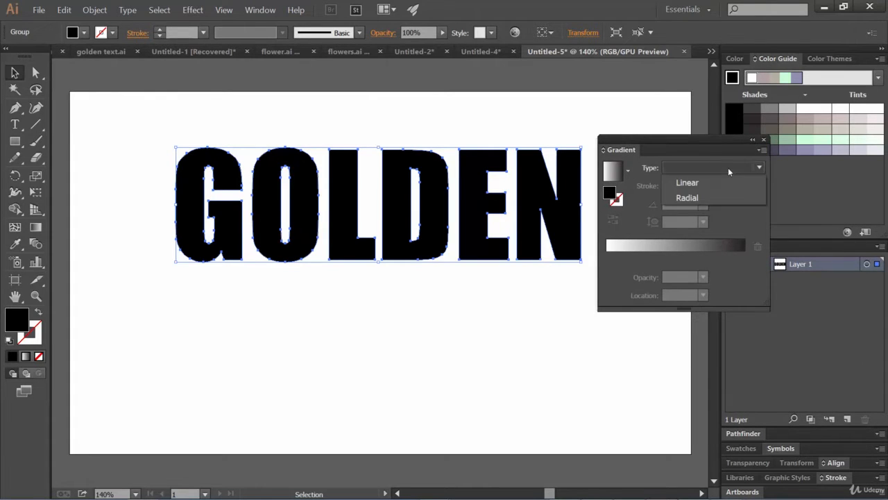
{"action": "left_click", "coordinate": [709, 197]}
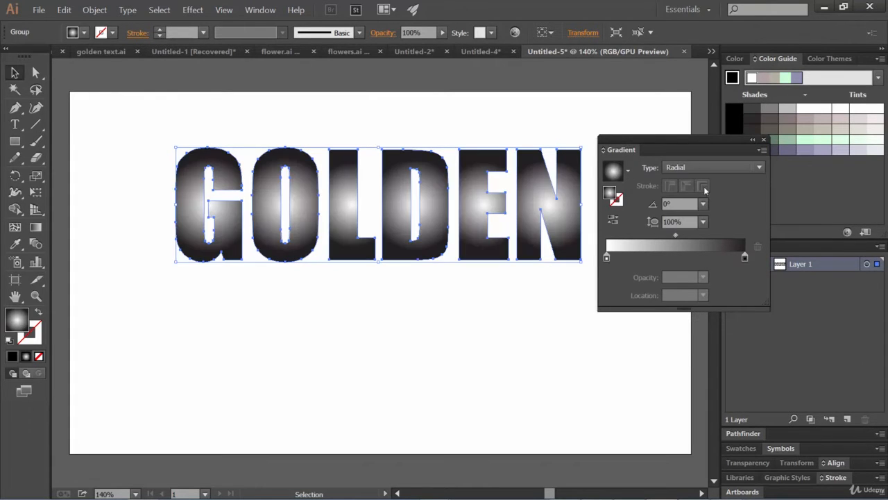
{"action": "left_click_drag", "start_coordinate": [681, 140], "coordinate": [720, 120]}
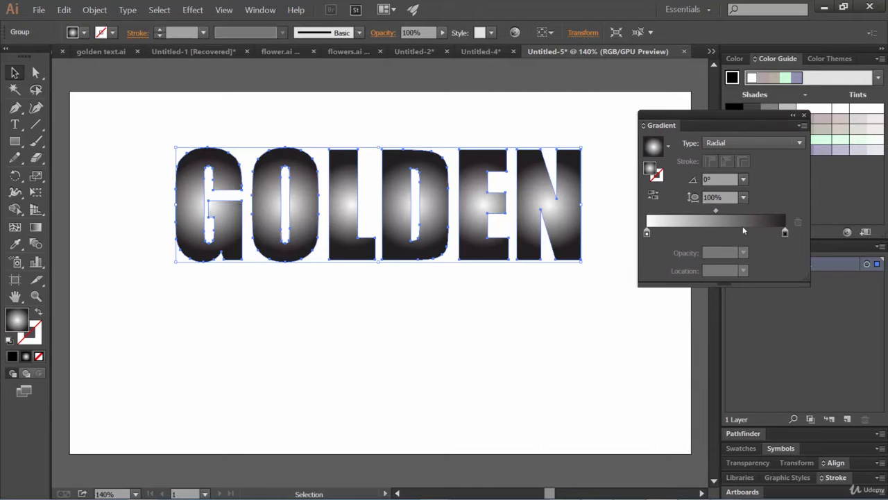
Step: Add a gradient stop just past the middle and replace the dark end stop with a new one at 100%
{"action": "left_click", "coordinate": [786, 234]}
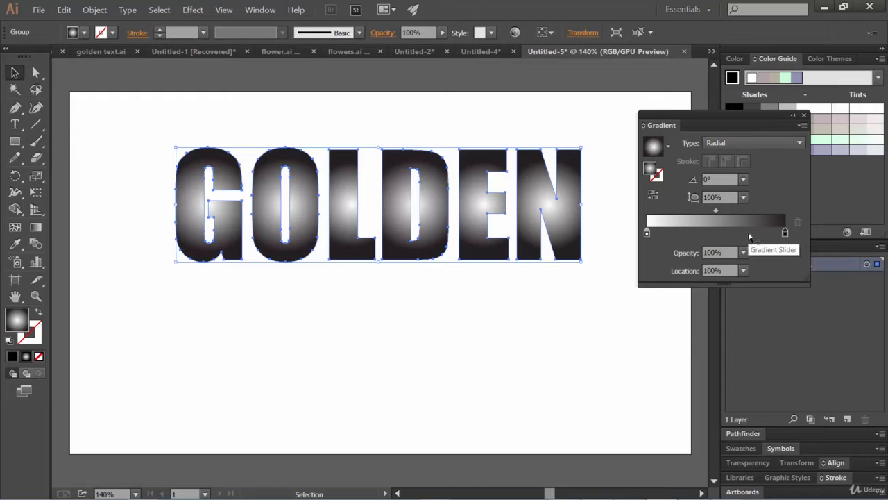
{"action": "left_click", "coordinate": [748, 234]}
{"action": "left_click_drag", "start_coordinate": [748, 236], "coordinate": [727, 239]}
{"action": "left_click", "coordinate": [769, 236]}
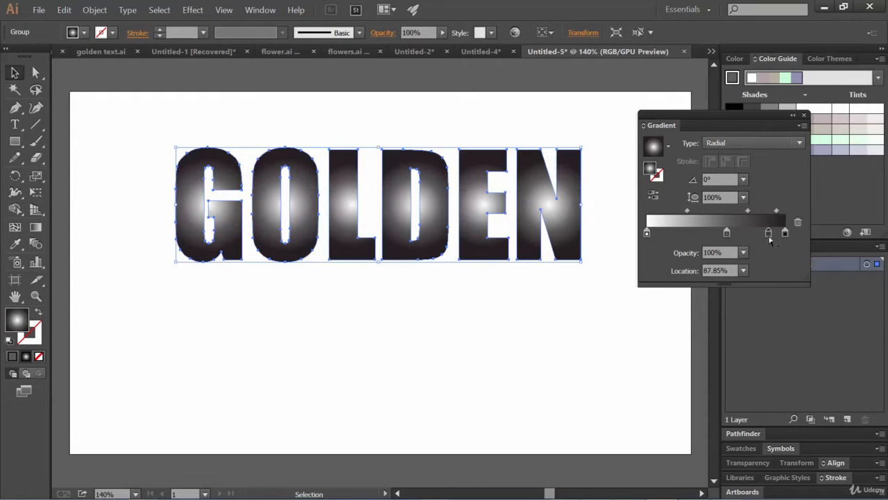
{"action": "mouse_move", "coordinate": [788, 235]}
{"action": "left_mouse_down"}
{"action": "mouse_move", "coordinate": [776, 249]}
{"action": "mouse_move", "coordinate": [786, 233]}
{"action": "left_mouse_up"}
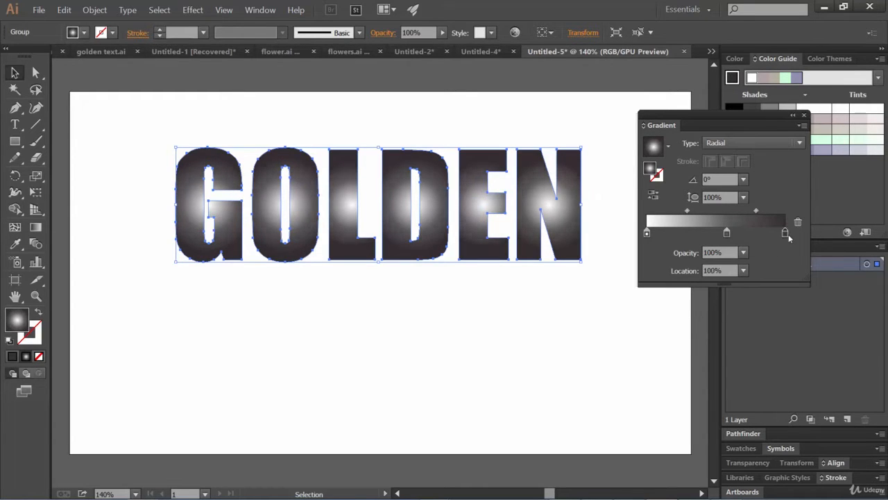
Step: Set the end stop of the lettering's radial gradient to hex color d4a737
{"action": "left_click", "coordinate": [728, 232]}
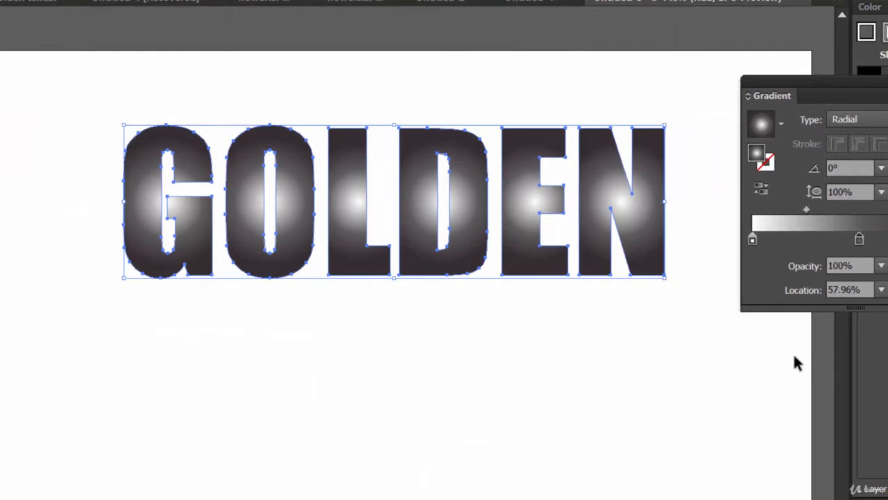
{"action": "double_click", "coordinate": [887, 240]}
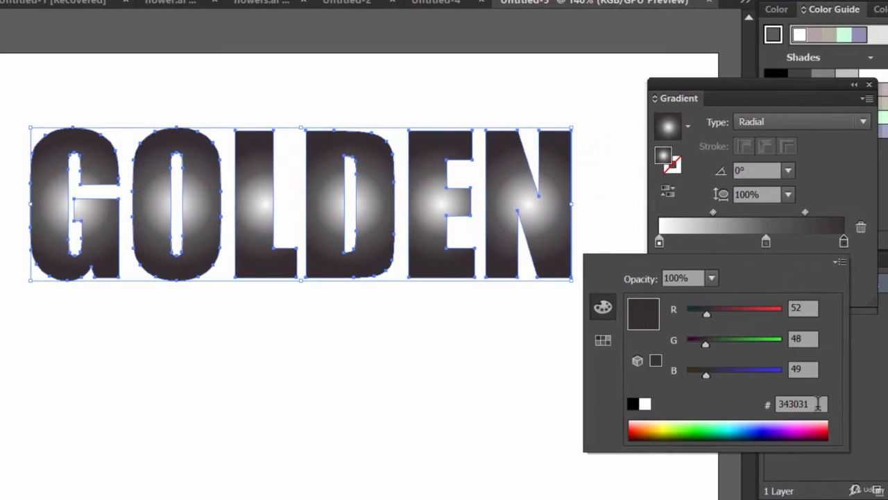
{"action": "left_click_drag", "start_coordinate": [810, 404], "coordinate": [750, 397]}
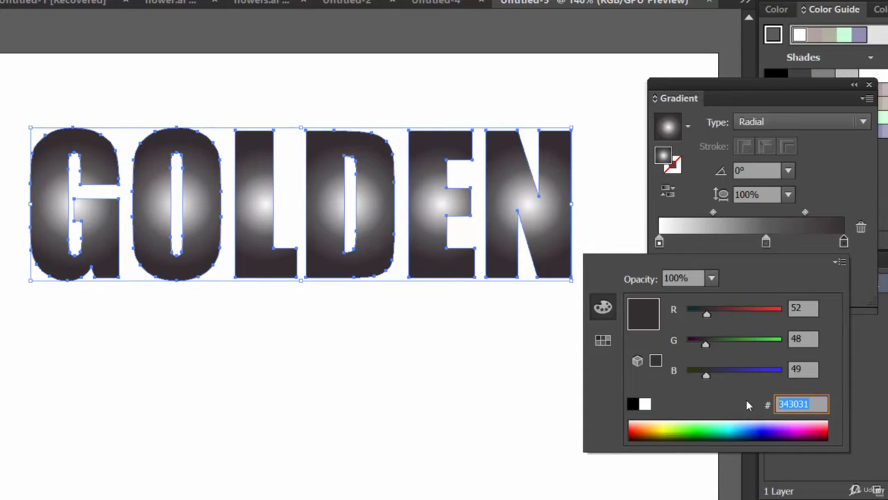
{"action": "type", "text": "d4a737"}
{"action": "left_click", "coordinate": [803, 369]}
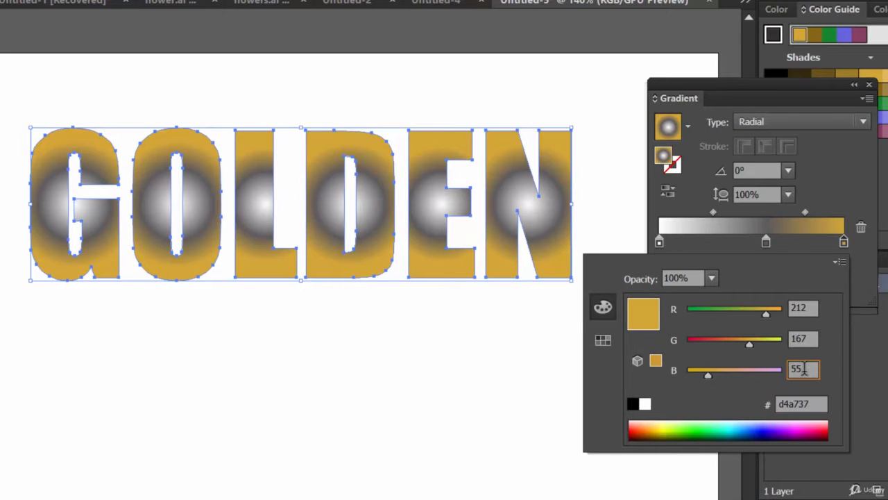
Step: Set the middle gradient stop to hex color ffdf00 and deselect the lettering
{"action": "left_click", "coordinate": [768, 242]}
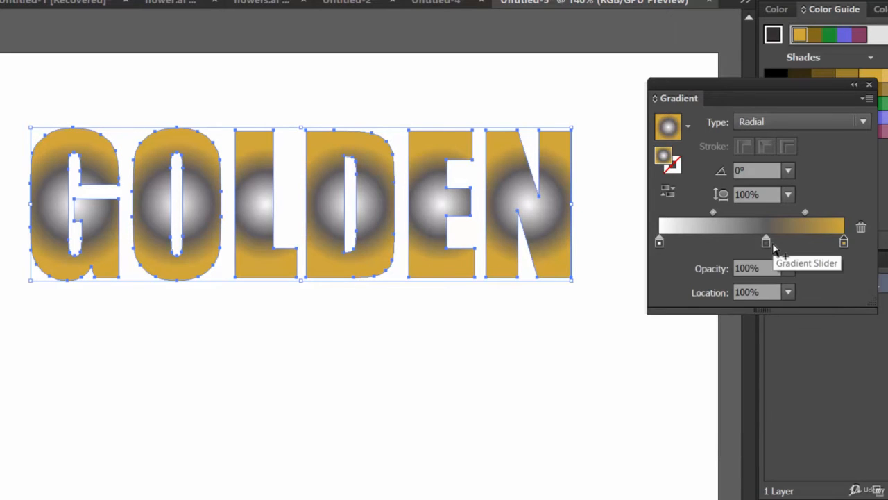
{"action": "double_click", "coordinate": [766, 243]}
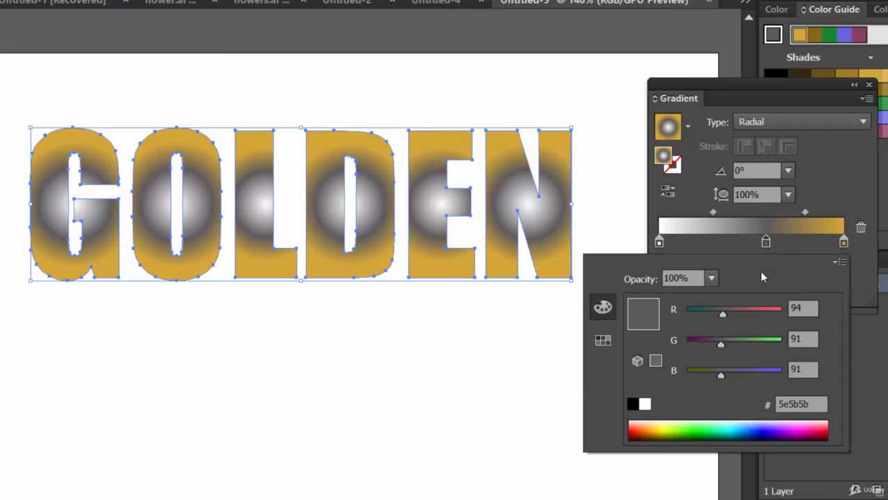
{"action": "left_click_drag", "start_coordinate": [816, 403], "coordinate": [735, 397]}
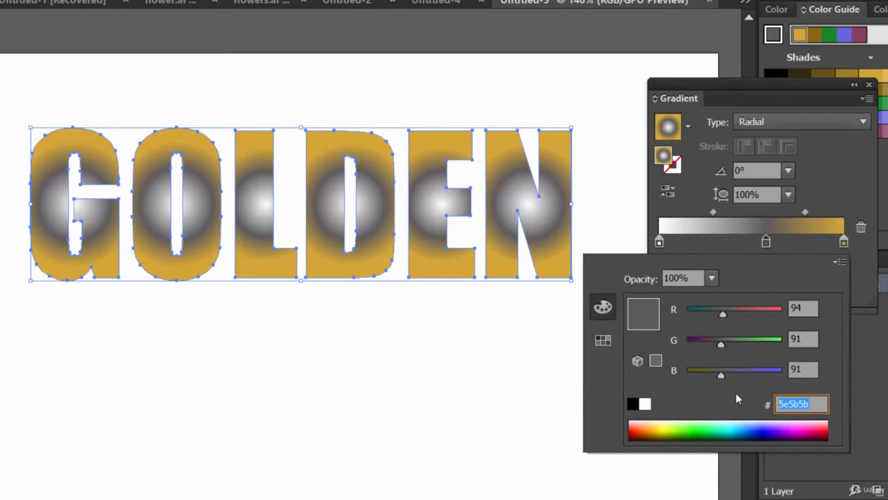
{"action": "type", "text": "ffdf00"}
{"action": "left_click", "coordinate": [807, 370]}
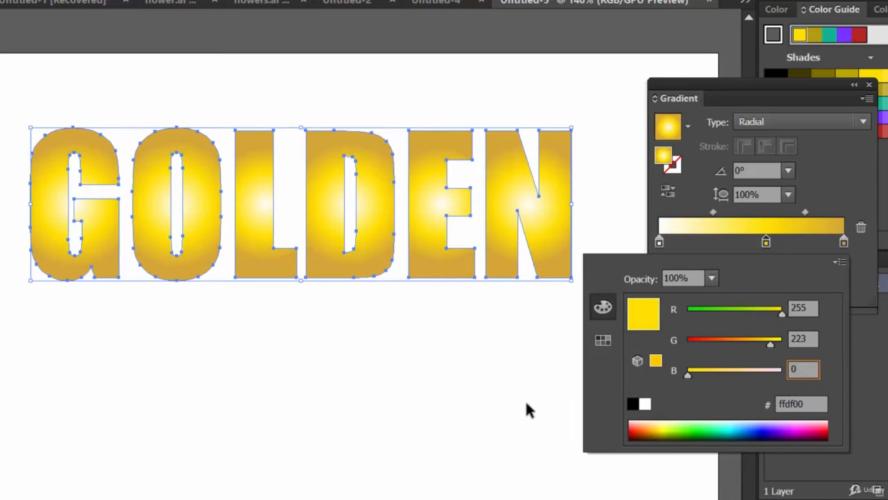
{"action": "left_click", "coordinate": [830, 185]}
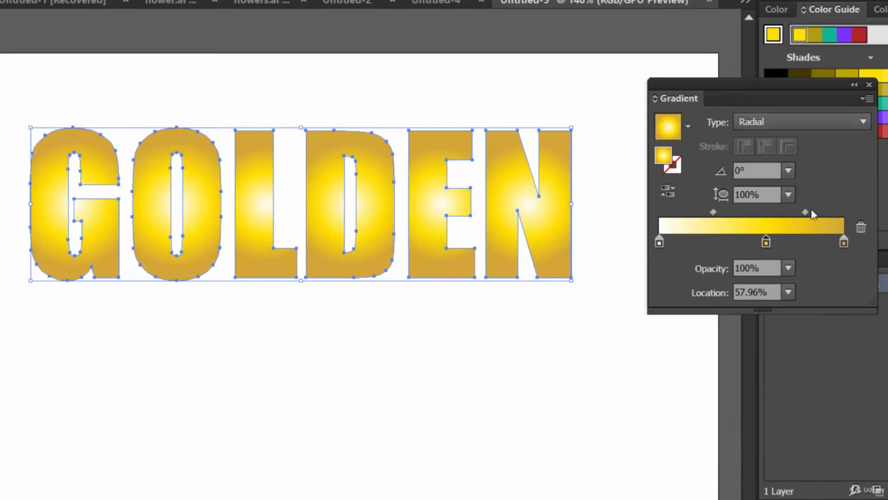
{"action": "left_click", "coordinate": [660, 242]}
{"action": "left_click", "coordinate": [544, 396]}
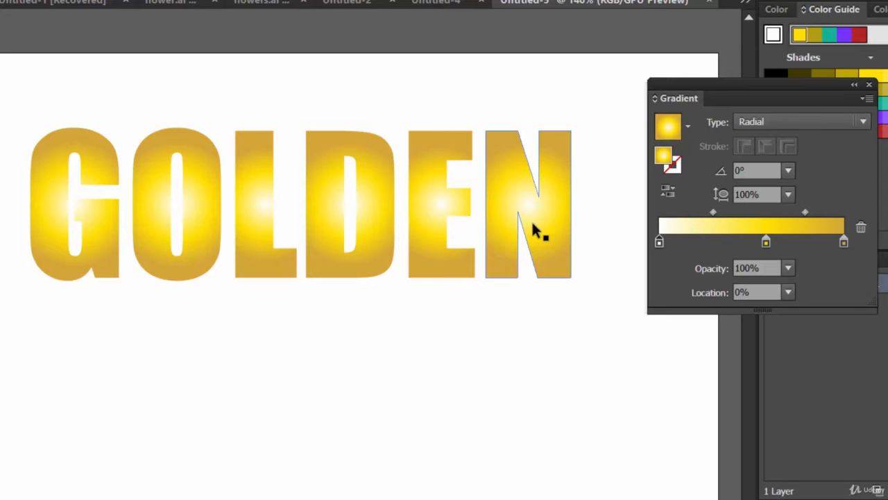
Step: Move the floating Gradient panel farther away from the GOLDEN letters
{"action": "scroll", "coordinate": [531, 220], "scroll_direction": "up", "scroll_amount": 3}
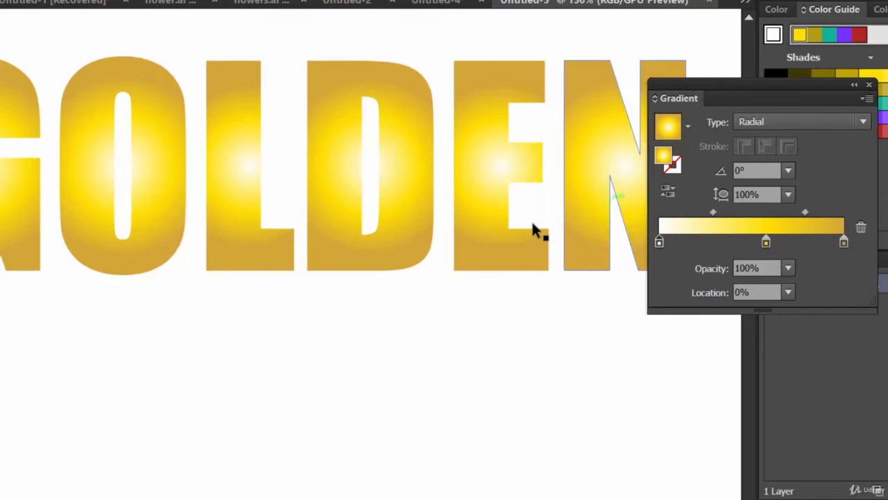
{"action": "key", "text": "space"}
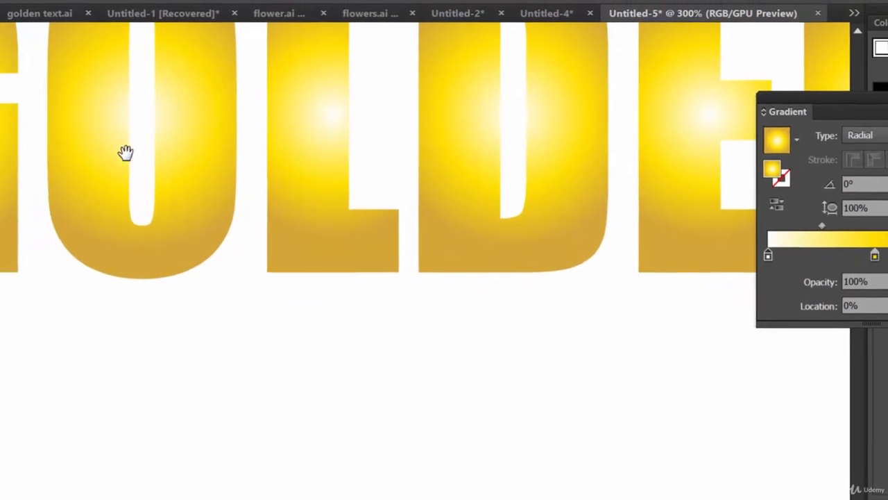
{"action": "left_click_drag", "start_coordinate": [1, 111], "coordinate": [294, 299]}
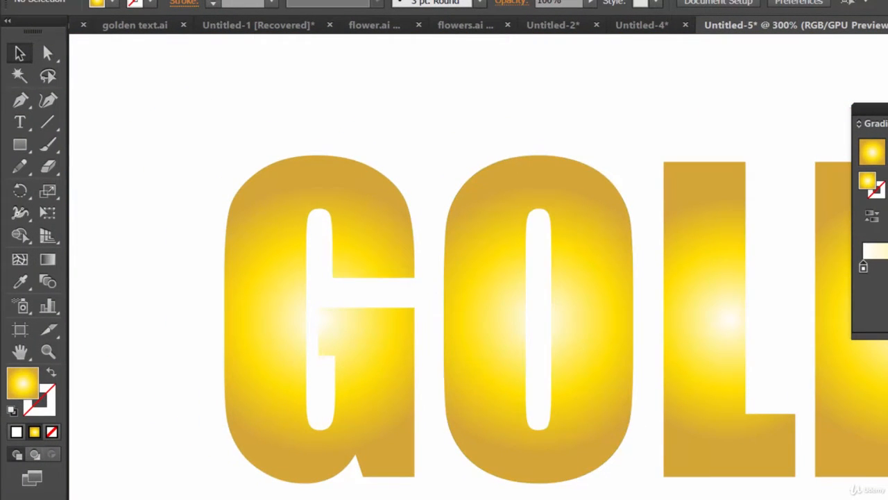
{"action": "left_click_drag", "start_coordinate": [880, 109], "coordinate": [887, 109]}
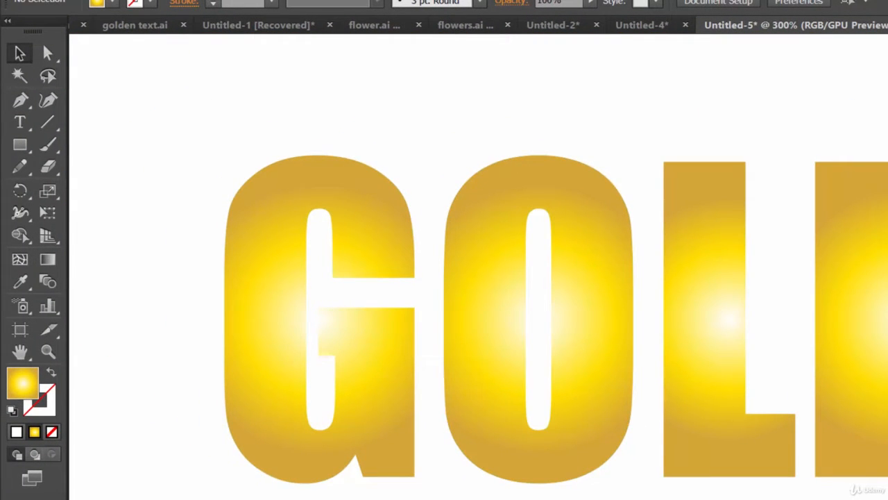
Step: Draw a curved path with the Pen tool just inside the upper edge of the letter G
{"action": "left_click", "coordinate": [20, 100]}
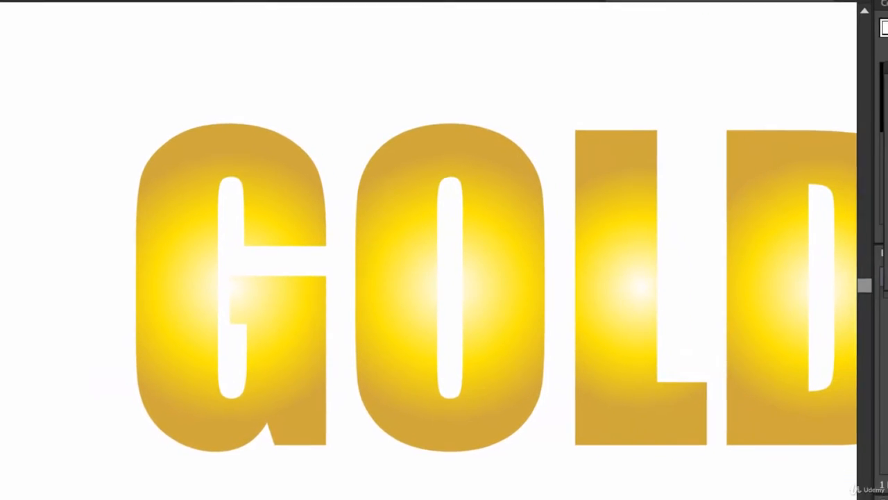
{"action": "scroll", "coordinate": [423, 281], "scroll_direction": "right", "scroll_amount": 14}
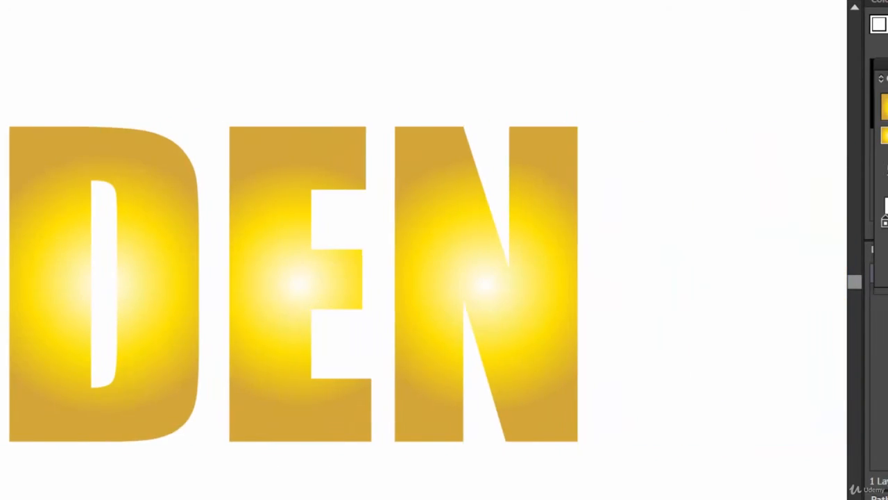
{"action": "scroll", "coordinate": [423, 281], "scroll_direction": "left", "scroll_amount": 4}
{"action": "scroll", "coordinate": [424, 281], "scroll_direction": "left", "scroll_amount": 10}
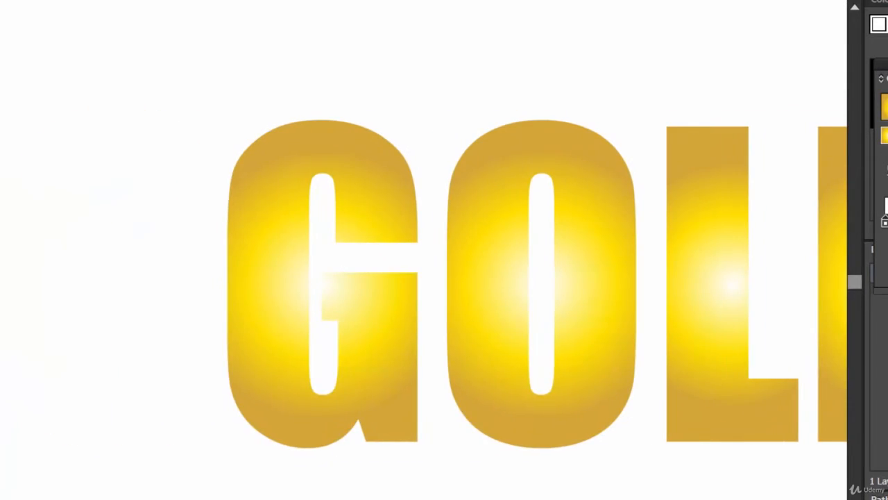
{"action": "scroll", "coordinate": [424, 281], "scroll_direction": "right", "scroll_amount": 4}
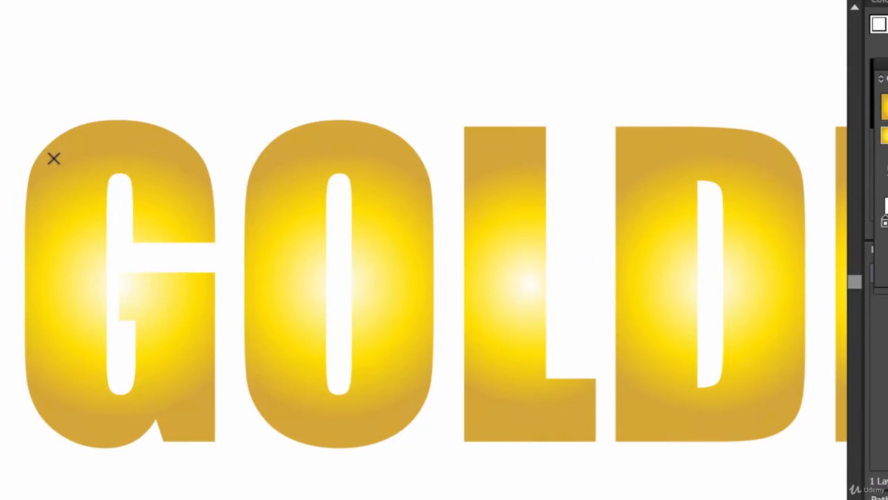
{"action": "left_click_drag", "start_coordinate": [53, 158], "coordinate": [265, 221]}
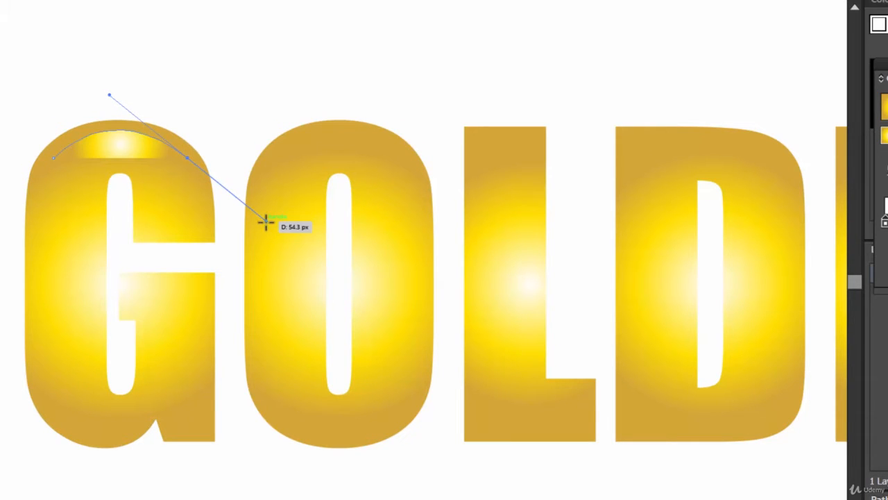
{"action": "key", "text": "ctrl+plus"}
{"action": "key", "text": "ctrl+plus"}
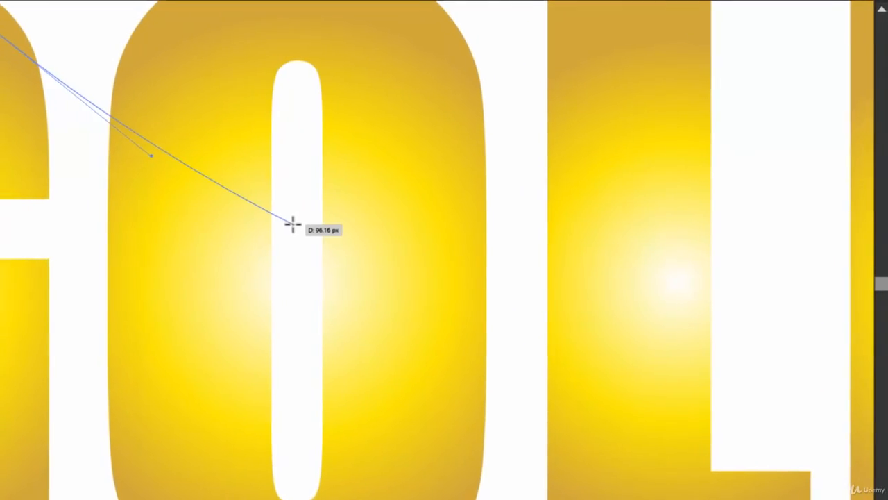
{"action": "left_click_drag", "start_coordinate": [139, 97], "coordinate": [650, 255]}
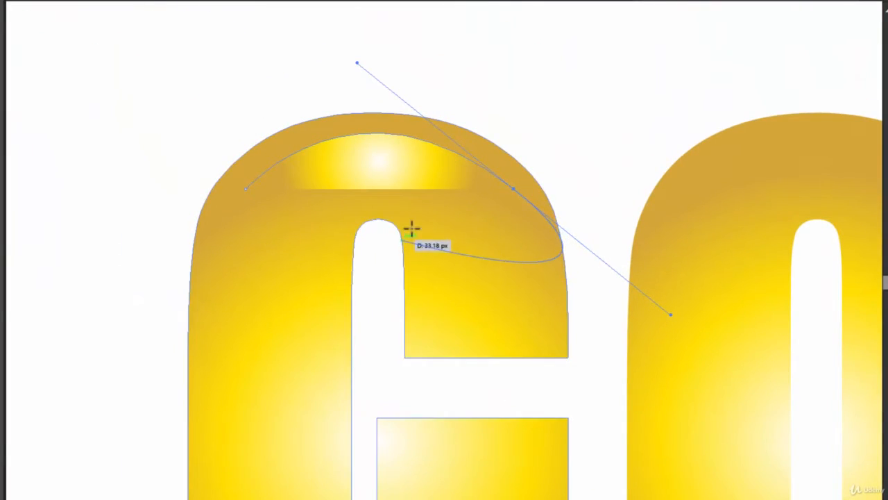
Step: Complete the highlight shape on the G with straight angled segments along its lower side and close the path
{"action": "left_click", "coordinate": [514, 189]}
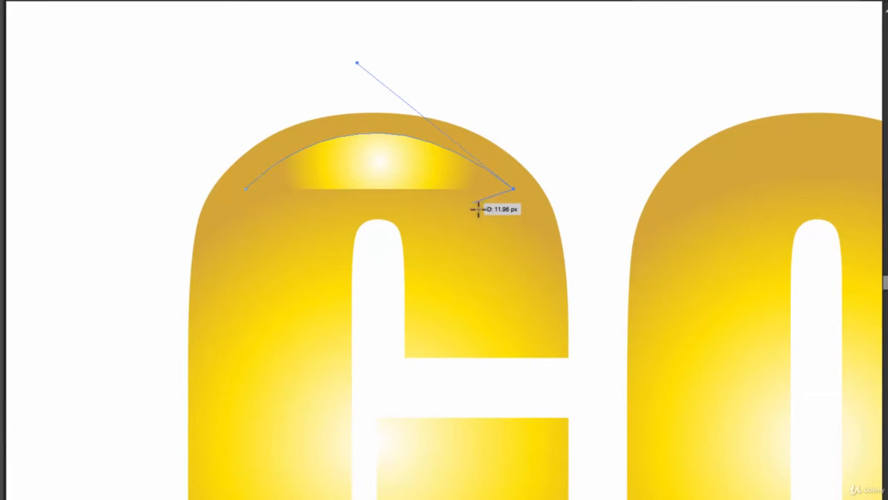
{"action": "left_click", "coordinate": [502, 213]}
{"action": "left_click", "coordinate": [426, 200]}
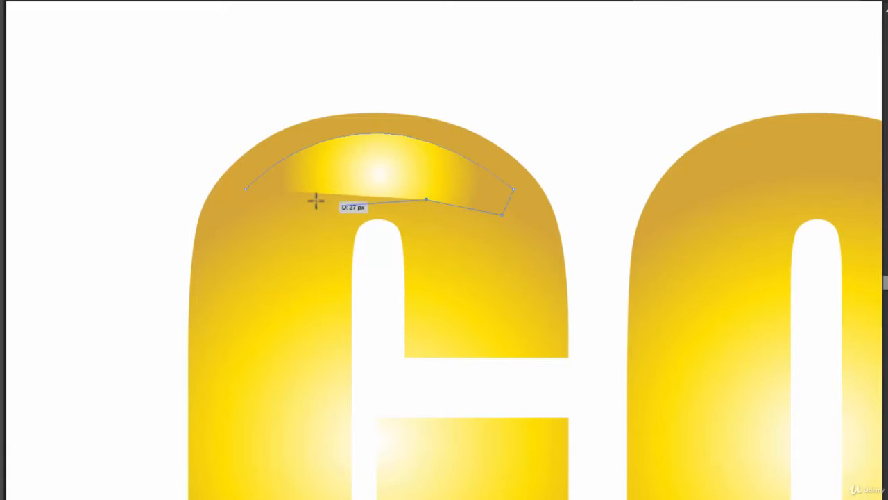
{"action": "left_click", "coordinate": [257, 238]}
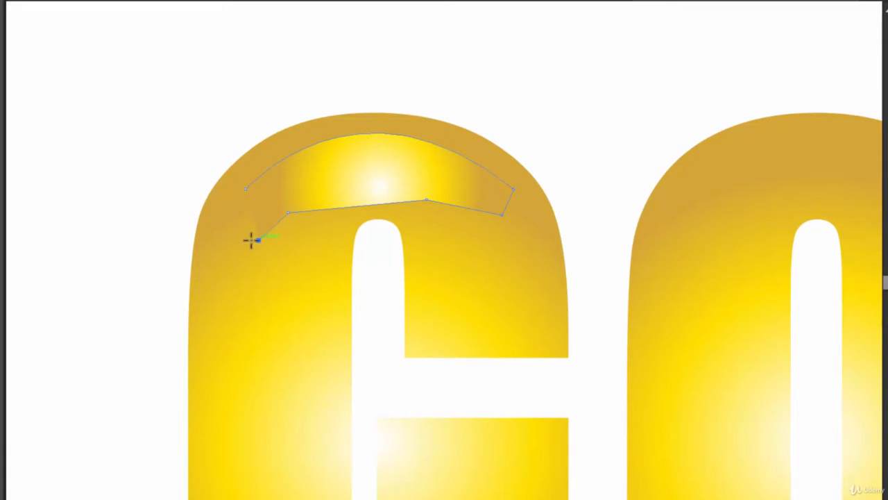
{"action": "left_click", "coordinate": [246, 188]}
{"action": "key", "text": "v"}
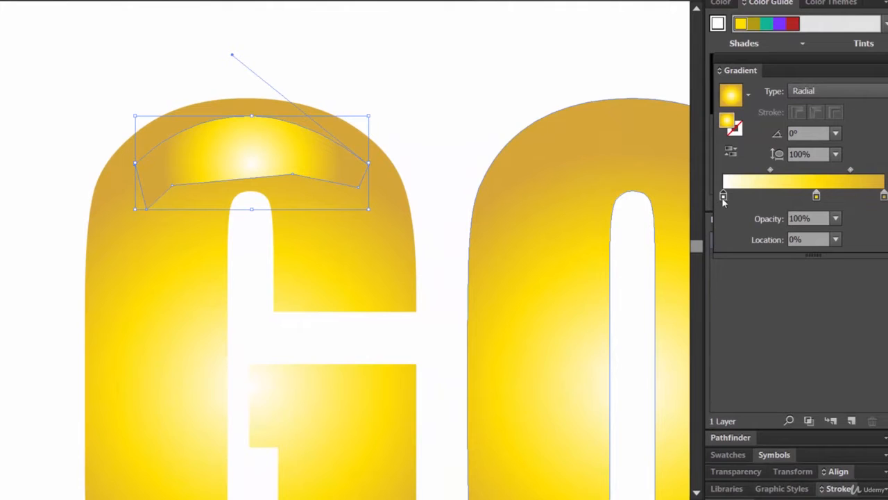
Step: Change the highlight shape's gradient to Linear and remove its yellow middle stop
{"action": "left_click", "coordinate": [856, 89]}
{"action": "left_click", "coordinate": [819, 111]}
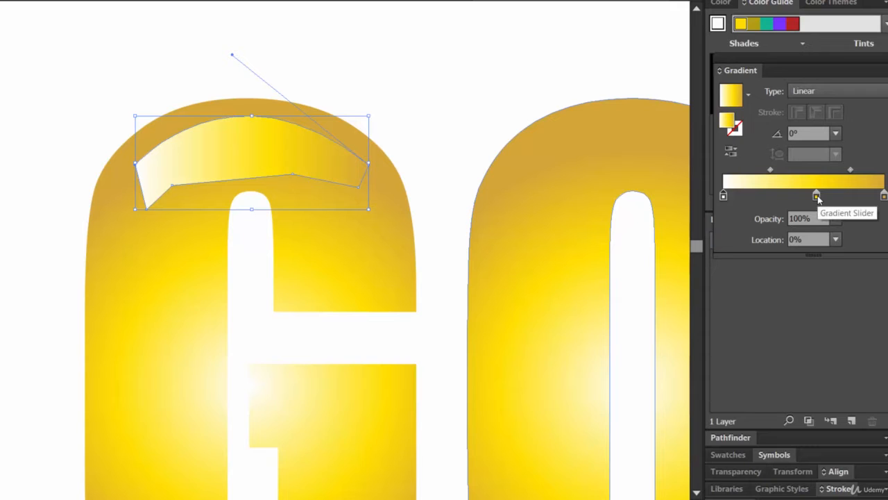
{"action": "left_click_drag", "start_coordinate": [817, 197], "coordinate": [798, 239]}
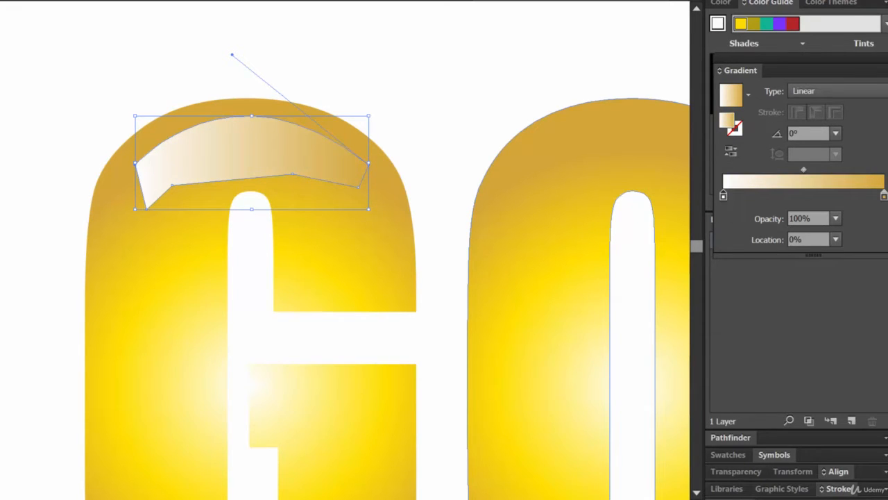
Step: Set the end stop of the highlight's gradient to white with 0% opacity
{"action": "left_click", "coordinate": [883, 196]}
{"action": "double_click", "coordinate": [884, 197]}
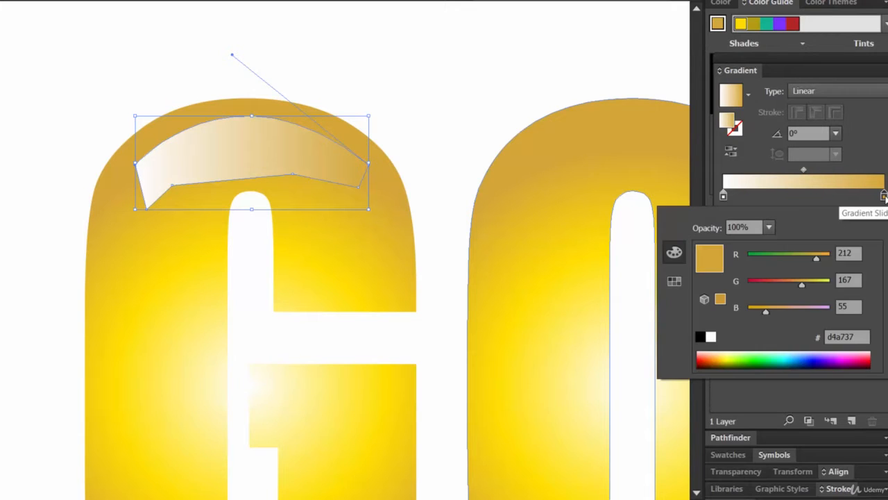
{"action": "left_click", "coordinate": [710, 337]}
{"action": "left_click", "coordinate": [861, 141]}
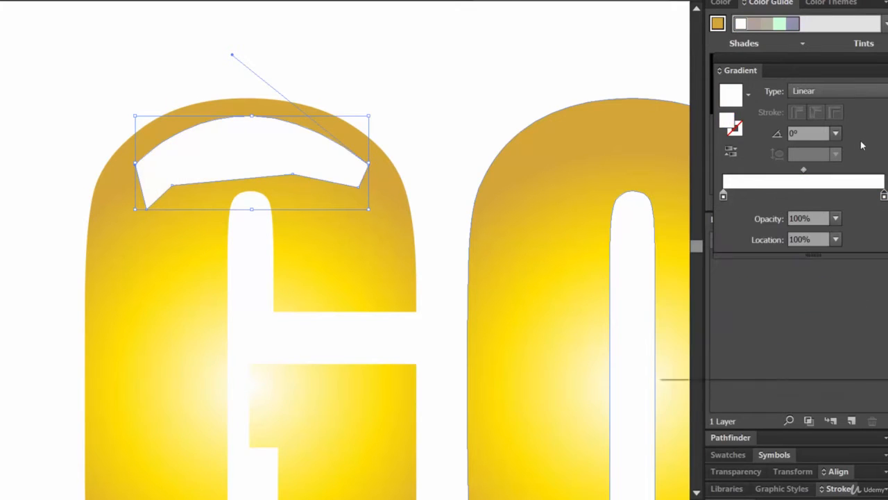
{"action": "left_click", "coordinate": [838, 220]}
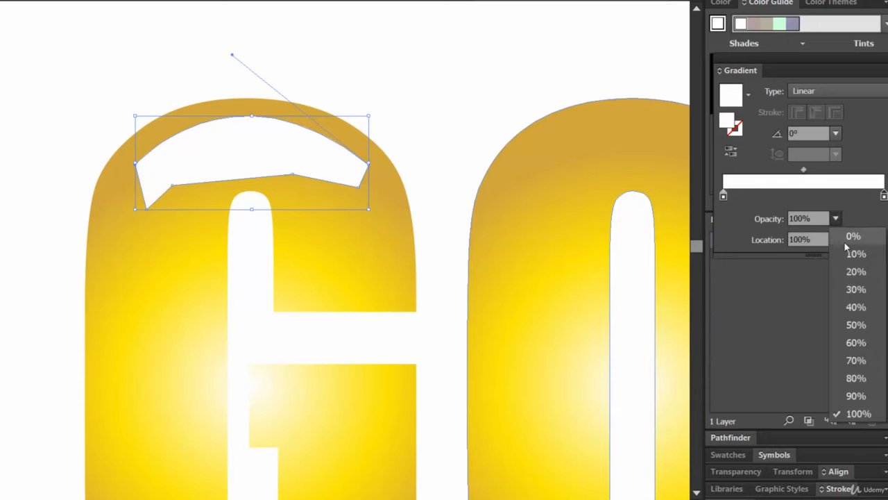
{"action": "left_click", "coordinate": [852, 239]}
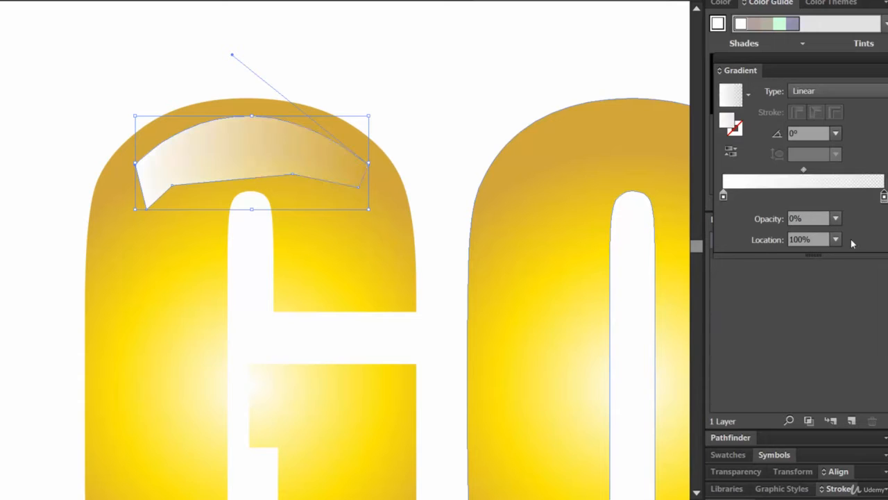
Step: Recolor the highlight gradient's transparent end stop to hex d4a737
{"action": "double_click", "coordinate": [885, 198]}
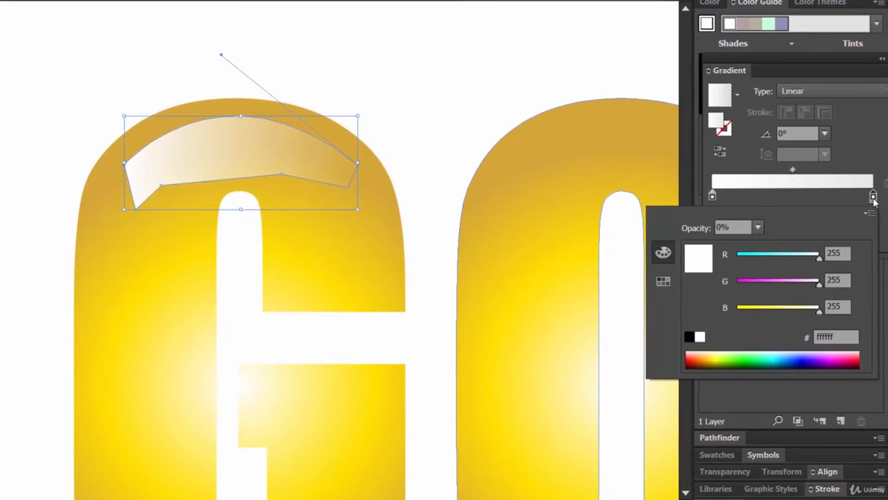
{"action": "left_click", "coordinate": [840, 336]}
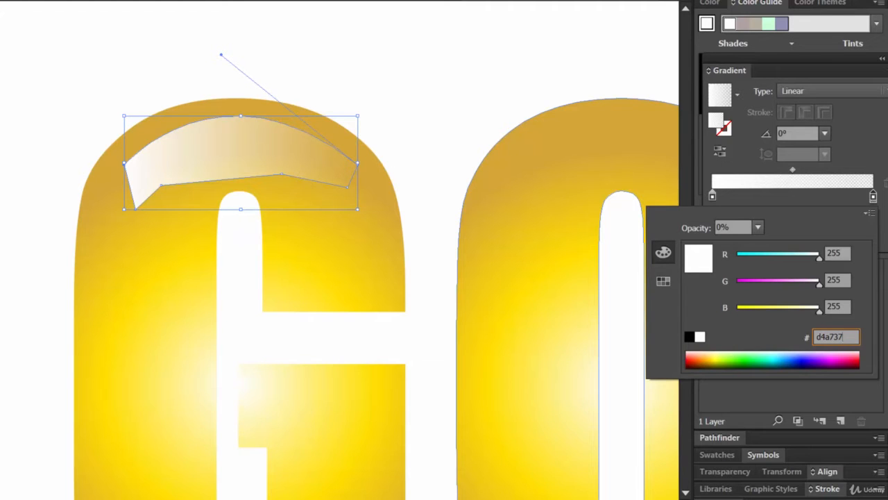
{"action": "key", "text": "Return"}
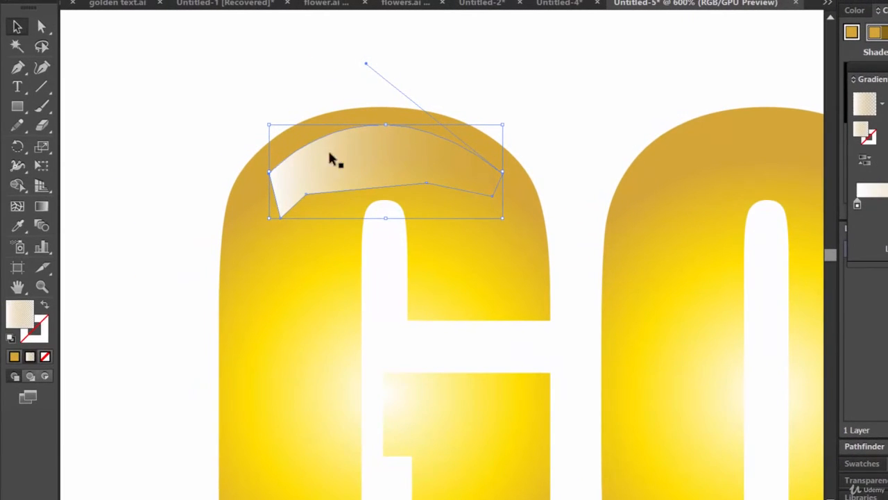
Step: Redirect the G highlight's linear gradient downward from its upper edge to mid-shape, at an angle of about -88°
{"action": "left_click", "coordinate": [42, 206]}
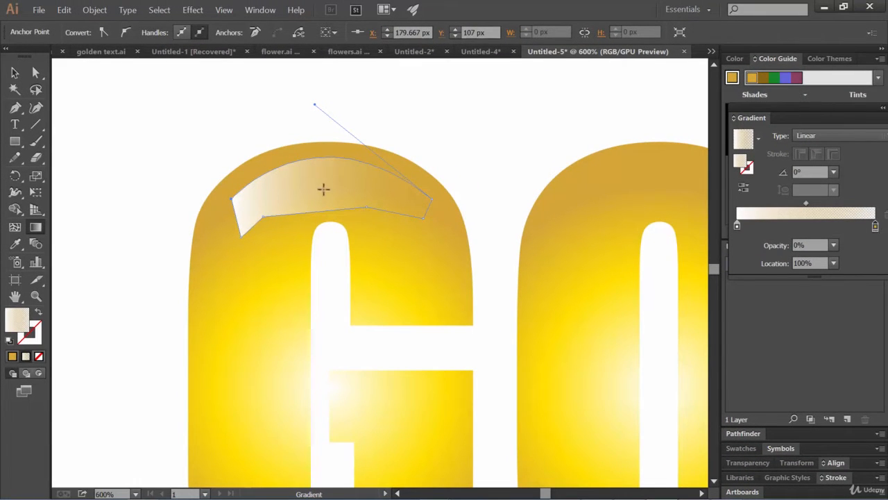
{"action": "left_click_drag", "start_coordinate": [322, 154], "coordinate": [324, 183]}
{"action": "left_click", "coordinate": [14, 72]}
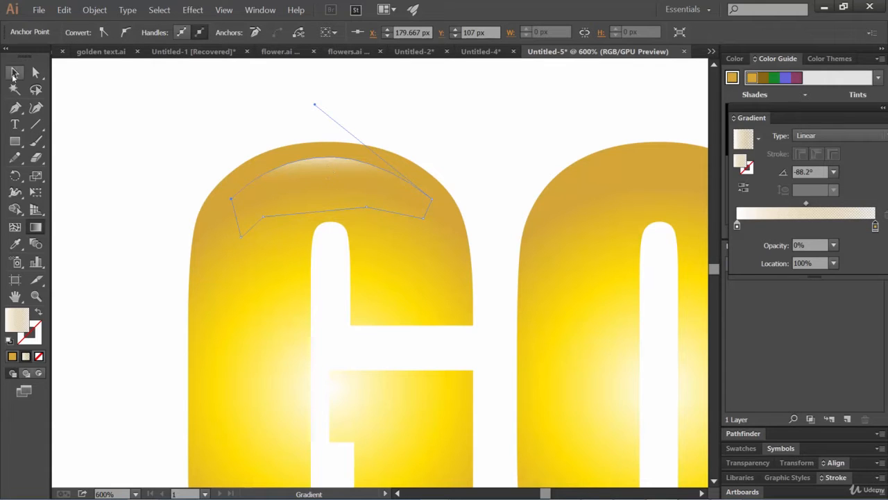
{"action": "left_click", "coordinate": [161, 127]}
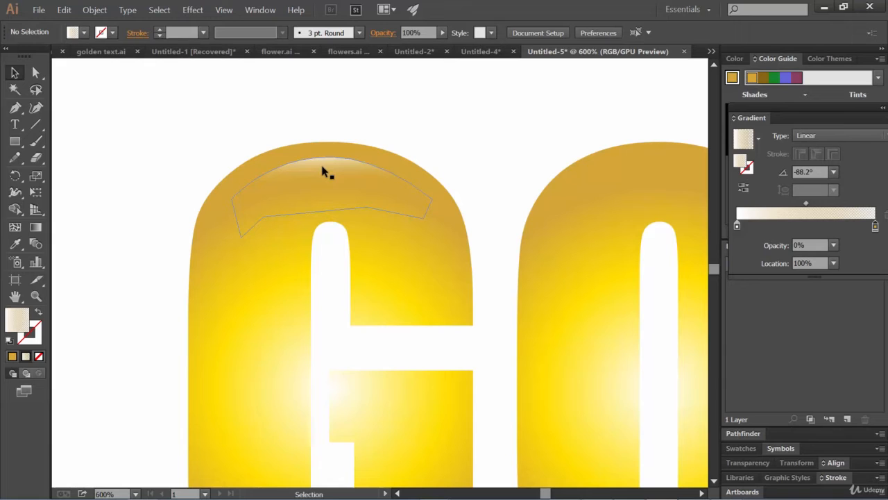
Step: Redraw the G highlight's gradient from just under the letter's top edge down to the highlight's lower edge, at about -90.6°
{"action": "left_click", "coordinate": [35, 227]}
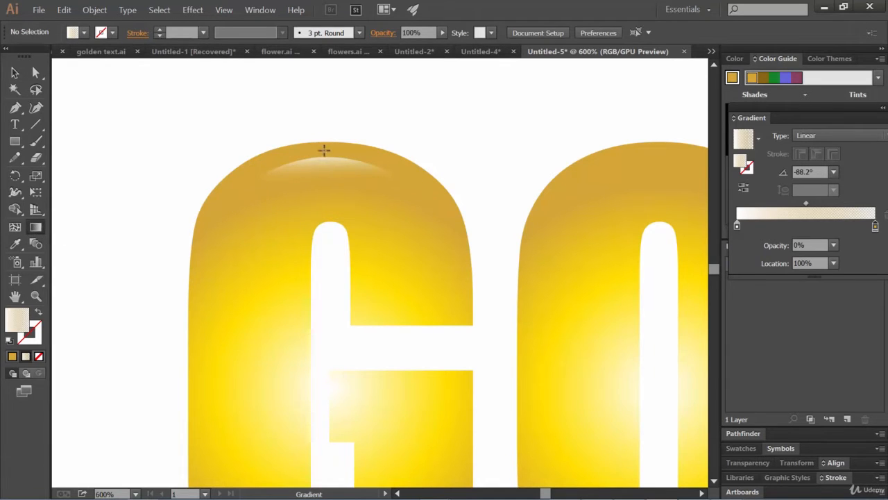
{"action": "left_click", "coordinate": [323, 189]}
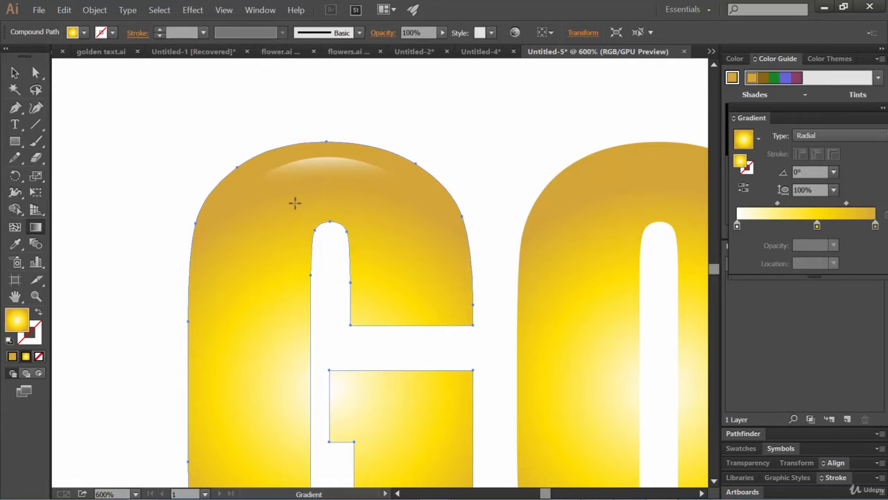
{"action": "key", "text": "v"}
{"action": "left_click", "coordinate": [327, 171]}
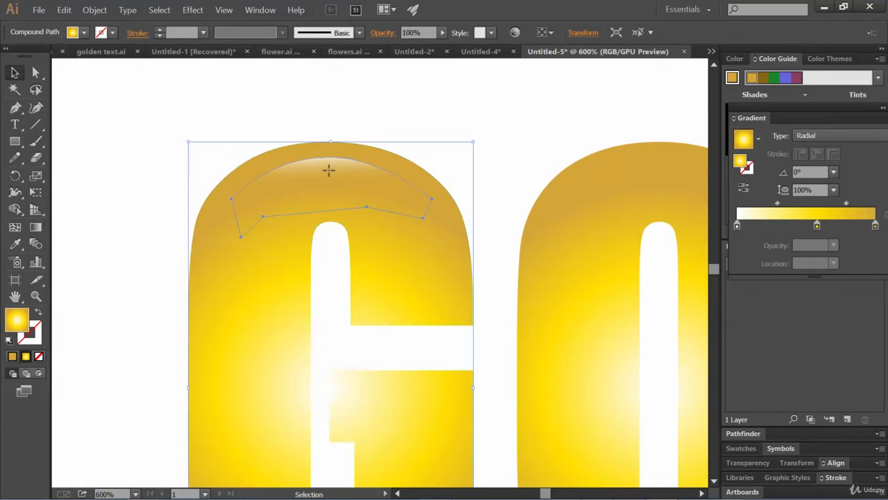
{"action": "left_click", "coordinate": [35, 227]}
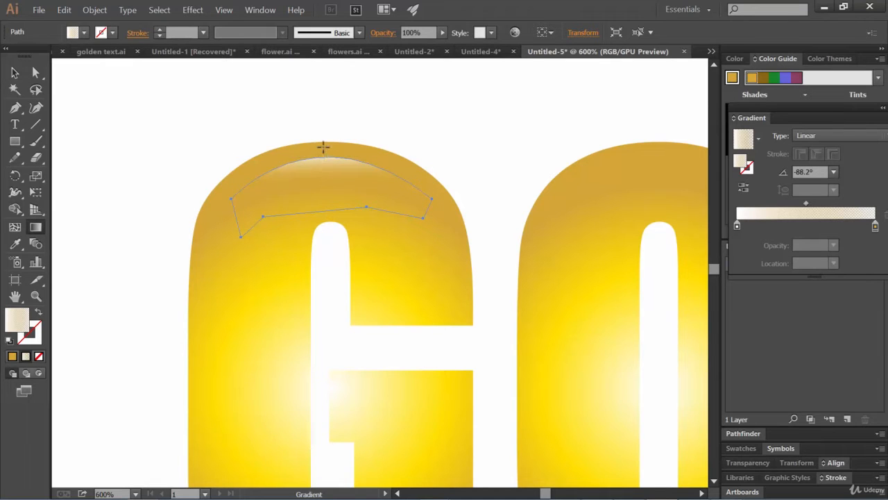
{"action": "left_click_drag", "start_coordinate": [324, 146], "coordinate": [323, 209]}
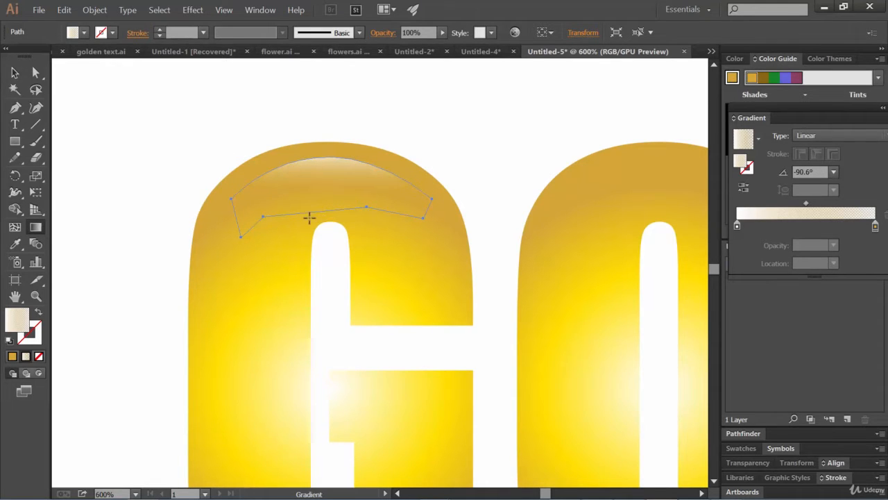
{"action": "left_click", "coordinate": [15, 72]}
{"action": "left_click", "coordinate": [101, 161]}
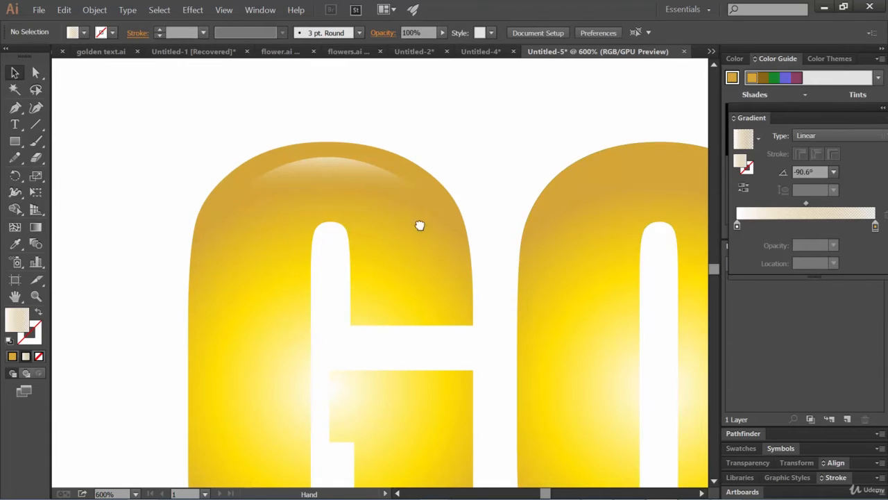
Step: Strengthen the G highlight by redrawing its gradient straight down from the highlight's own upper edge at -90°
{"action": "left_click_drag", "start_coordinate": [419, 224], "coordinate": [234, 198]}
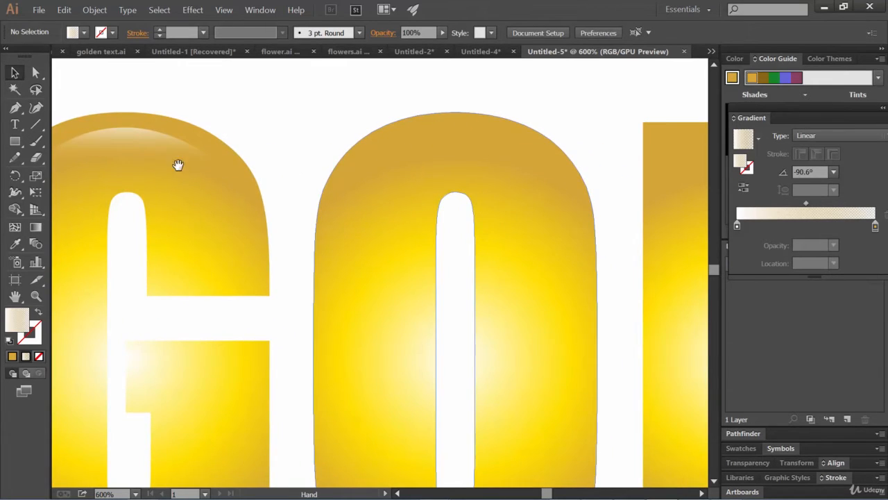
{"action": "left_click_drag", "start_coordinate": [200, 172], "coordinate": [361, 201]}
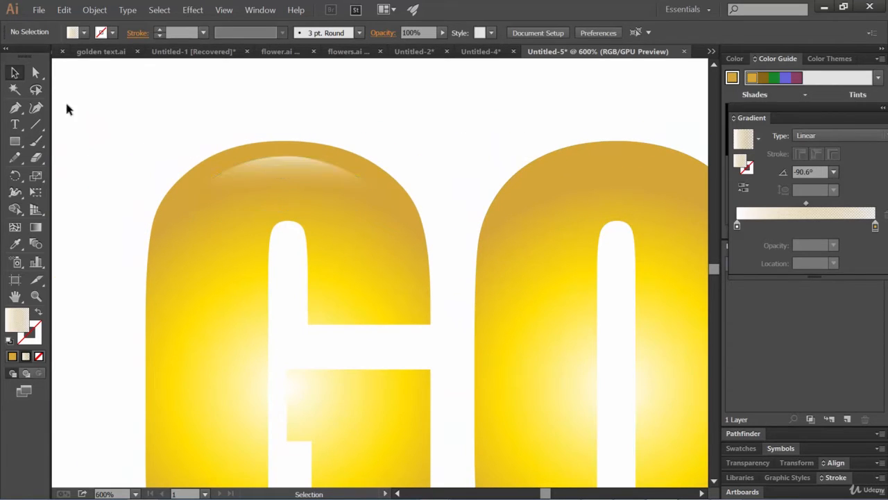
{"action": "left_click", "coordinate": [35, 227]}
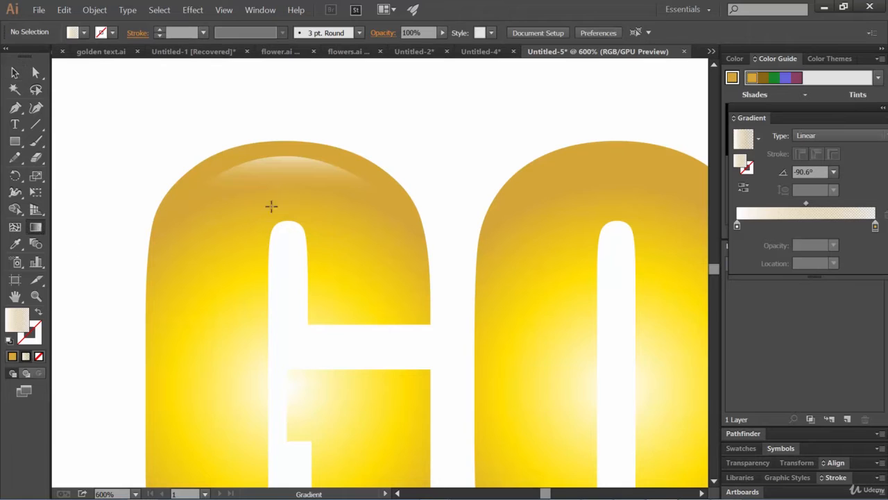
{"action": "left_click", "coordinate": [284, 188]}
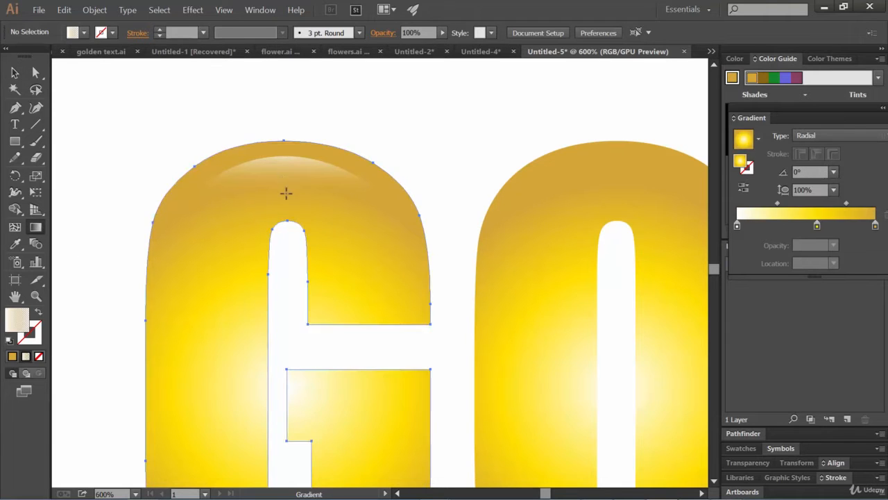
{"action": "left_click", "coordinate": [15, 73]}
{"action": "left_click", "coordinate": [286, 178]}
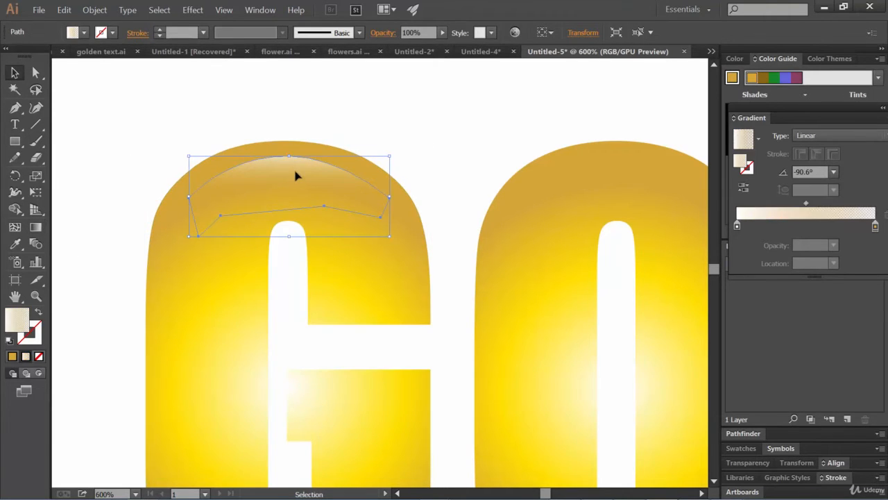
{"action": "left_click", "coordinate": [35, 227]}
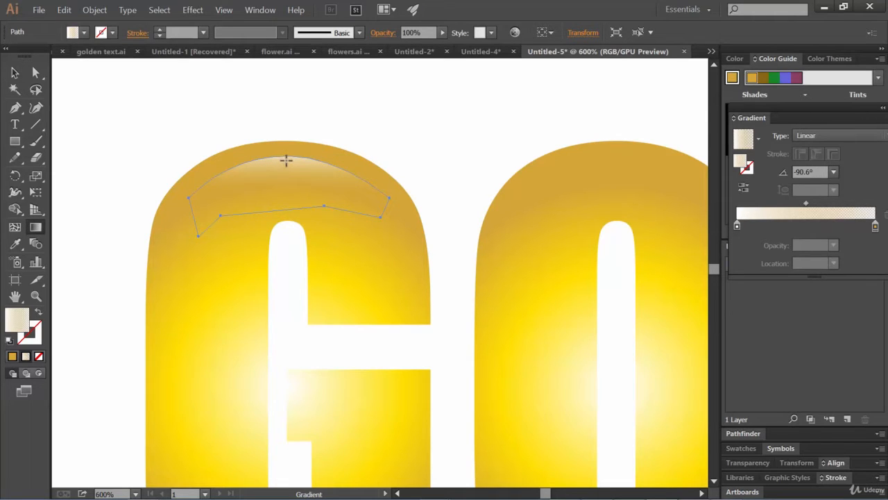
{"action": "left_click_drag", "start_coordinate": [286, 161], "coordinate": [290, 202]}
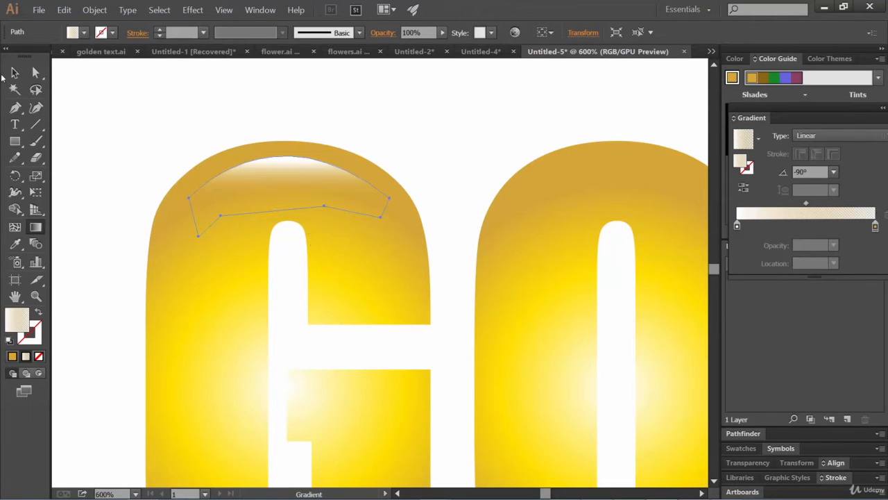
{"action": "left_click", "coordinate": [15, 72]}
{"action": "left_click", "coordinate": [101, 147]}
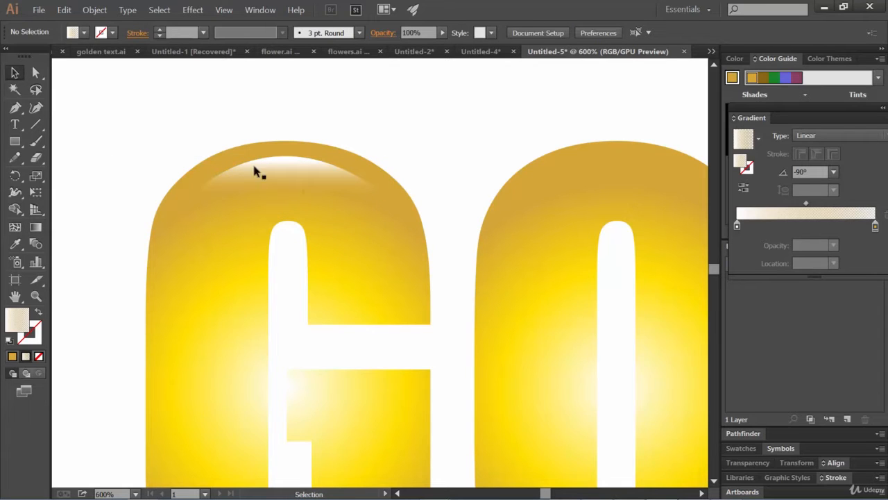
Step: Soften the G highlight by redrawing its gradient almost vertically from the letter's top edge to near the highlight's lower part
{"action": "key", "text": "ctrl+minus"}
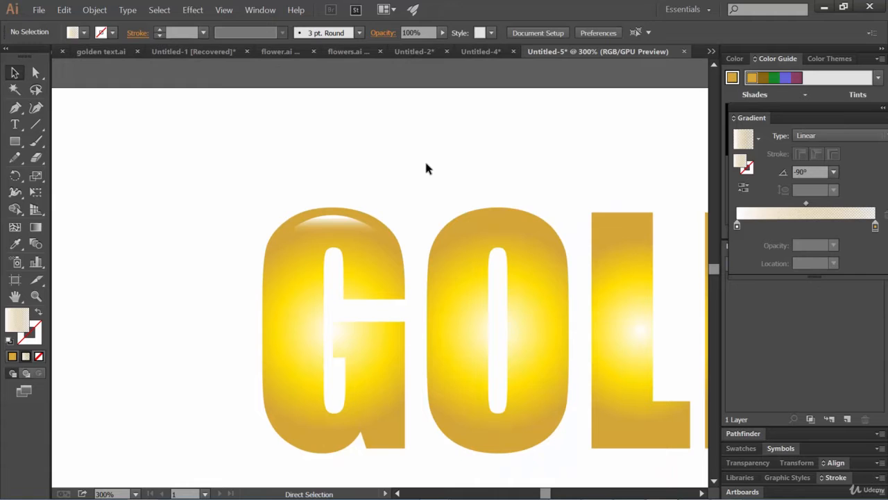
{"action": "key", "text": "ctrl+plus"}
{"action": "key", "text": "ctrl+plus"}
{"action": "key", "text": "ctrl+plus"}
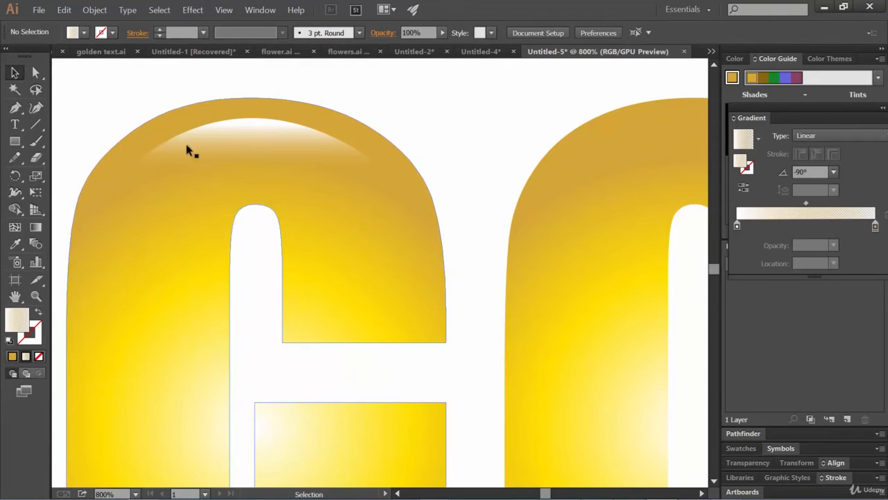
{"action": "left_click", "coordinate": [214, 139]}
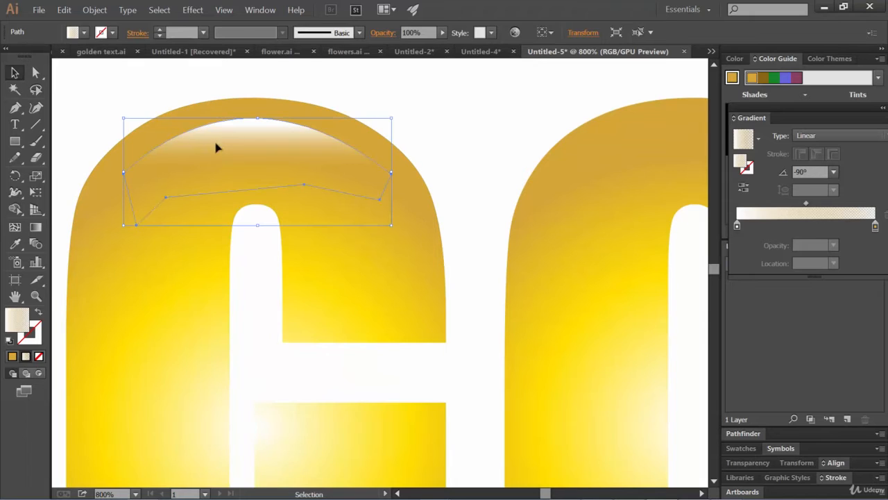
{"action": "left_click", "coordinate": [36, 227]}
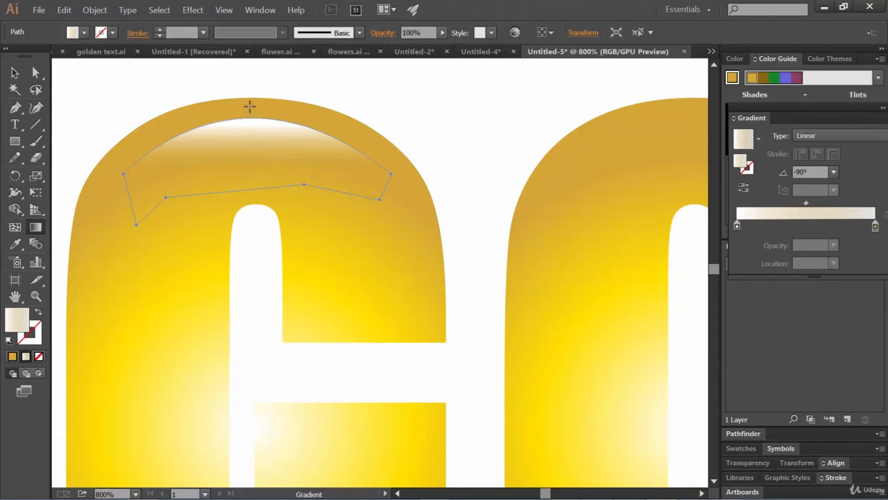
{"action": "left_click_drag", "start_coordinate": [250, 106], "coordinate": [248, 154]}
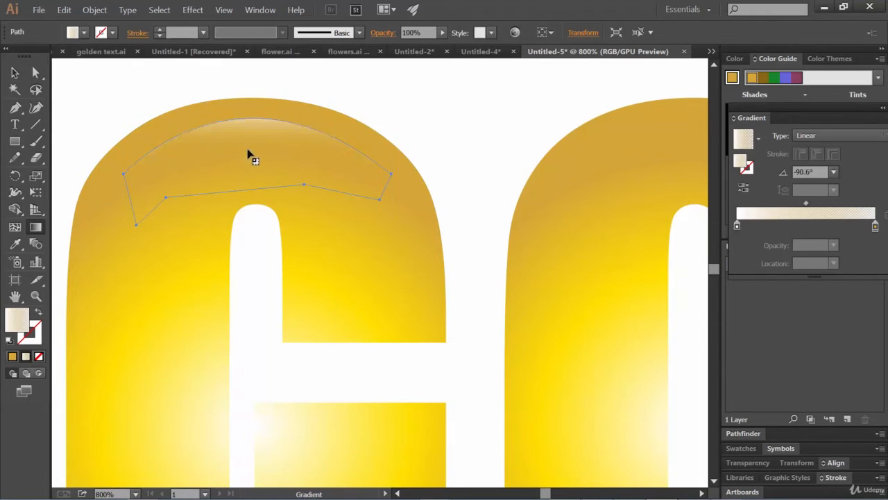
{"action": "left_click_drag", "start_coordinate": [248, 104], "coordinate": [251, 166]}
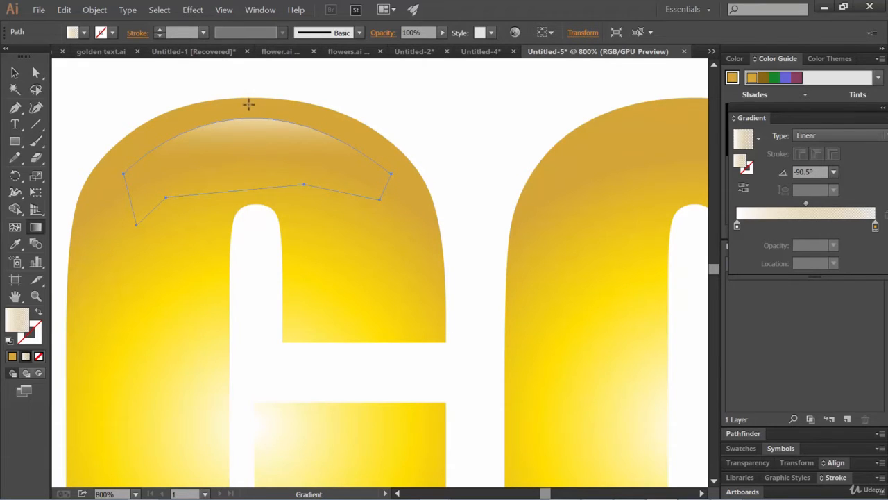
{"action": "left_click_drag", "start_coordinate": [249, 101], "coordinate": [251, 166]}
{"action": "key", "text": "v"}
{"action": "left_click", "coordinate": [108, 269]}
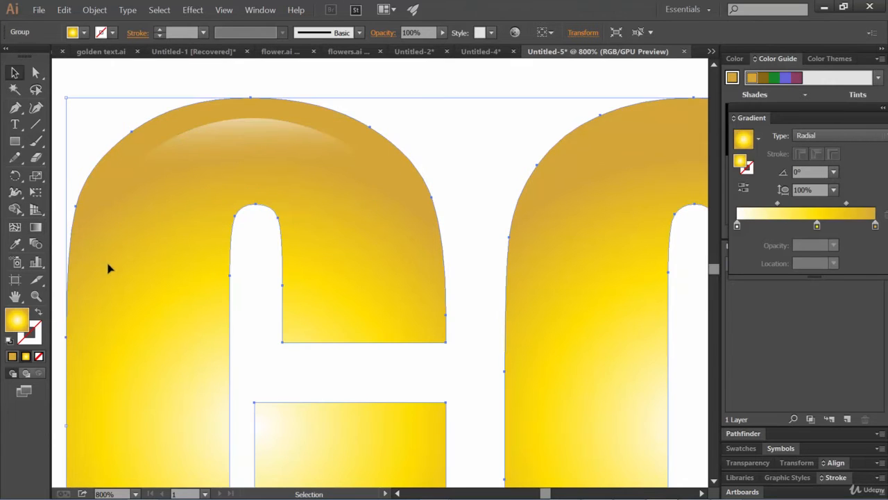
Step: Start a Pen highlight path inside the upper left of the first O, curving up to its top just inside the outer edge
{"action": "key", "text": "ctrl+minus"}
{"action": "key", "text": "ctrl+minus"}
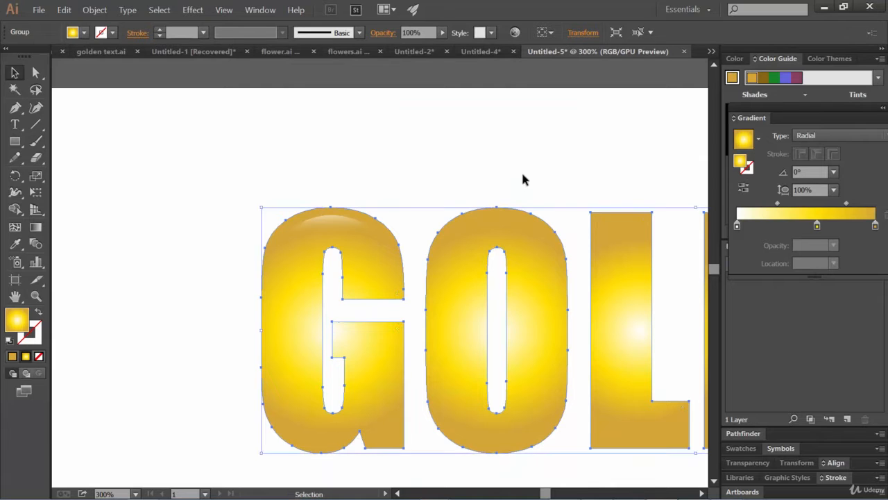
{"action": "key", "text": "space"}
{"action": "left_click_drag", "start_coordinate": [359, 249], "coordinate": [187, 157]}
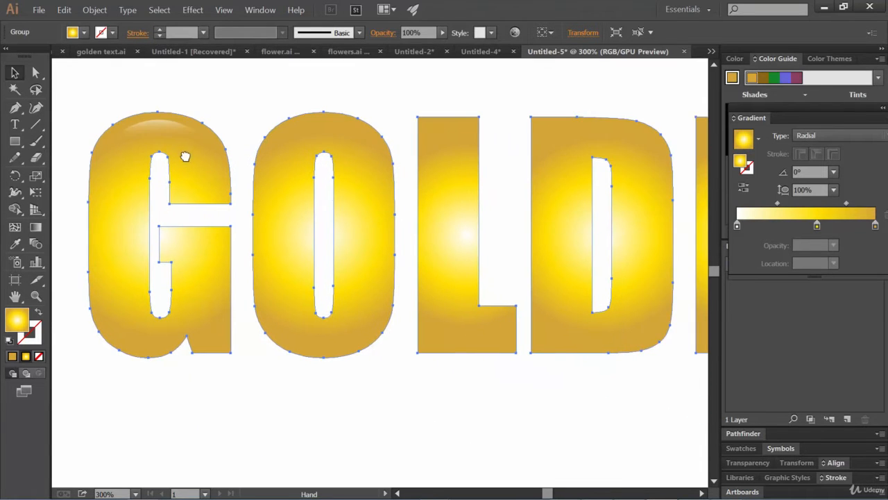
{"action": "key", "text": "space"}
{"action": "left_click_drag", "start_coordinate": [298, 153], "coordinate": [300, 297]}
{"action": "key", "text": "ctrl+equal"}
{"action": "key", "text": "ctrl+equal"}
{"action": "key", "text": "ctrl+equal"}
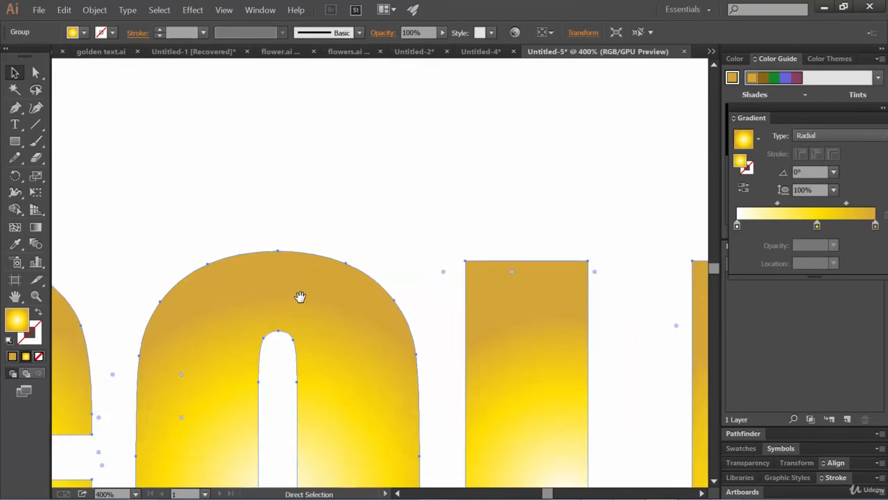
{"action": "key", "text": "space"}
{"action": "left_click_drag", "start_coordinate": [236, 348], "coordinate": [354, 172]}
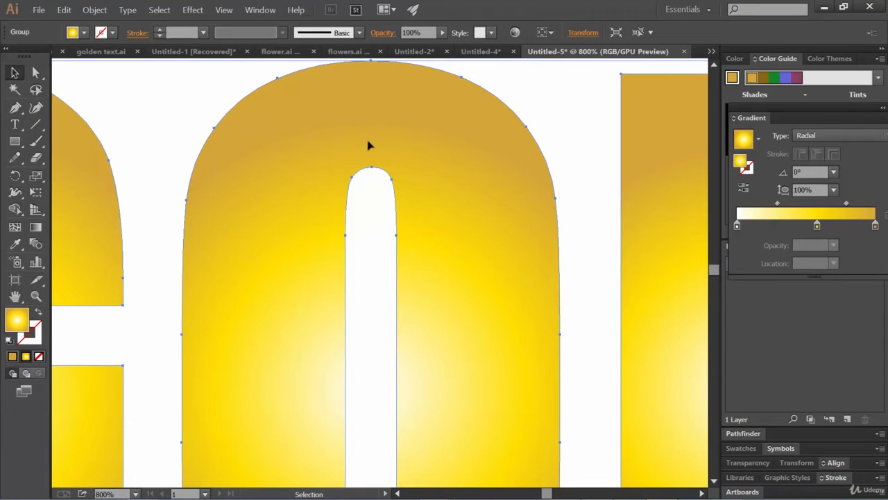
{"action": "key", "text": "p"}
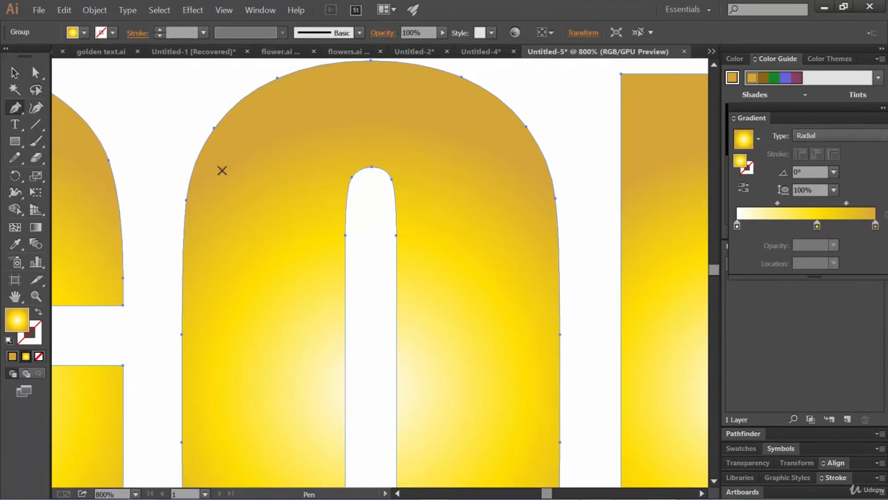
{"action": "key", "text": "space"}
{"action": "left_click_drag", "start_coordinate": [325, 113], "coordinate": [303, 165]}
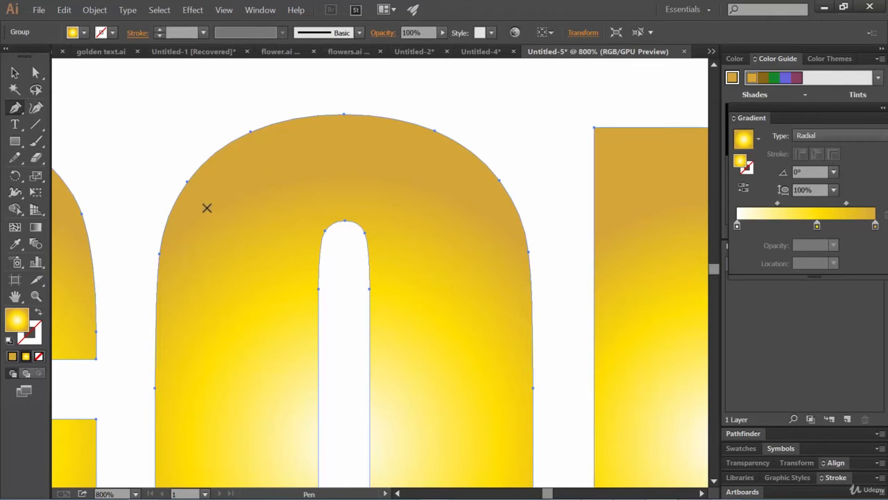
{"action": "left_click", "coordinate": [200, 216]}
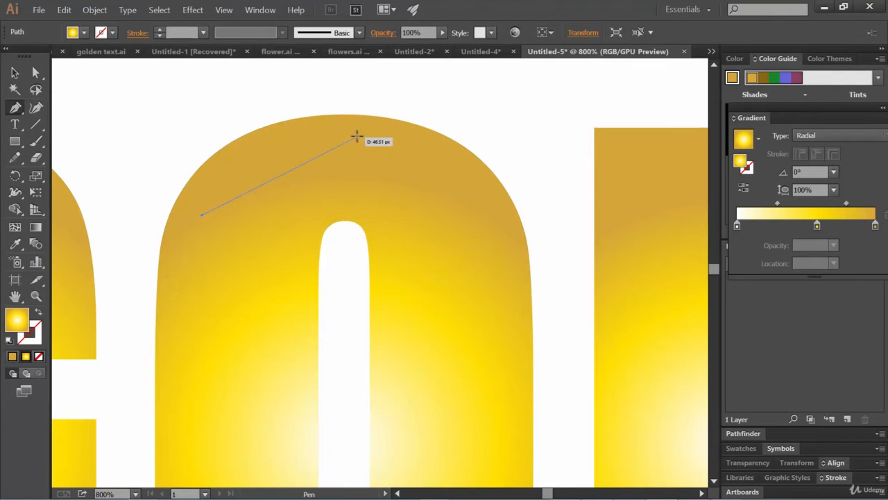
{"action": "left_click_drag", "start_coordinate": [330, 132], "coordinate": [448, 128]}
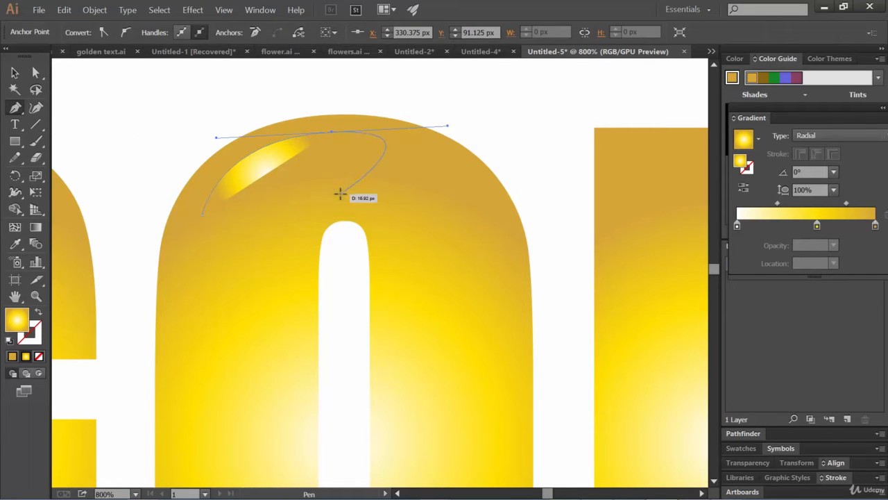
Step: Close the O's highlight shape along its lower side and left end, and set its gradient type to Linear
{"action": "left_click", "coordinate": [361, 181]}
{"action": "left_click", "coordinate": [202, 253]}
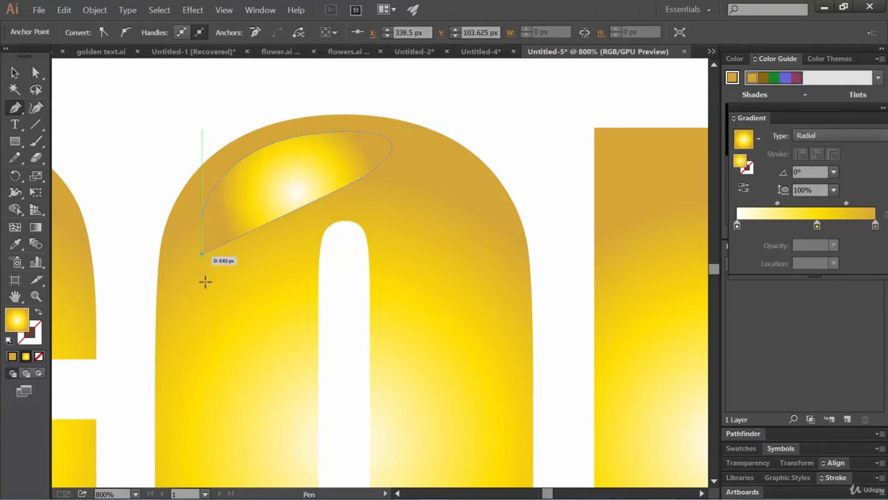
{"action": "left_click_drag", "start_coordinate": [200, 215], "coordinate": [216, 138]}
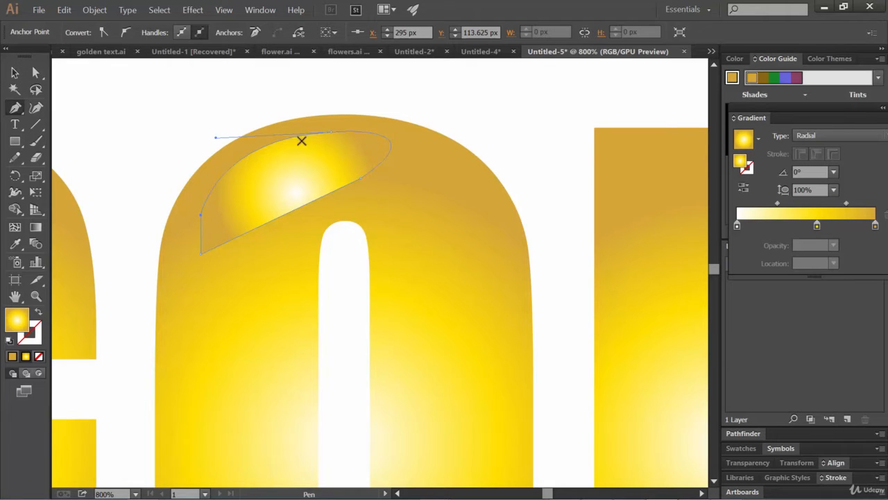
{"action": "left_click", "coordinate": [839, 133]}
{"action": "left_click", "coordinate": [831, 148]}
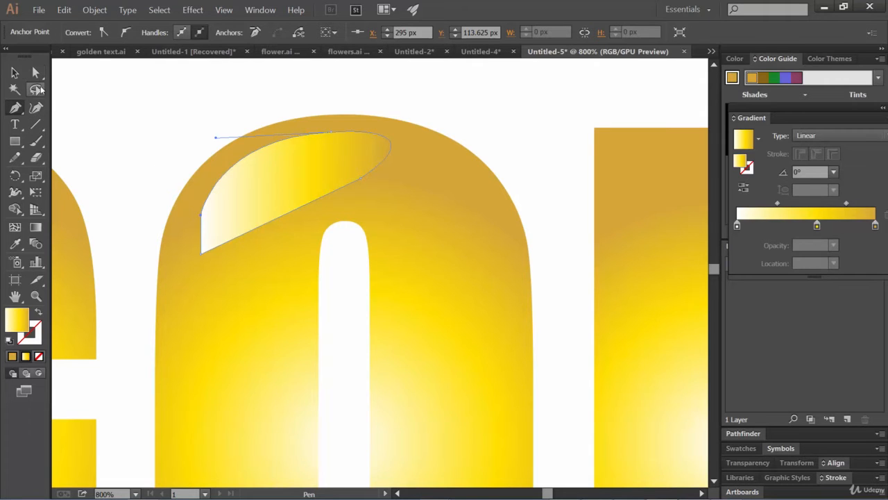
Step: Remove the yellow middle stop from the O highlight's gradient and redraw it diagonally from just outside the upper left edge inward at about -58.5°
{"action": "left_click", "coordinate": [36, 227]}
{"action": "left_click_drag", "start_coordinate": [236, 148], "coordinate": [320, 227]}
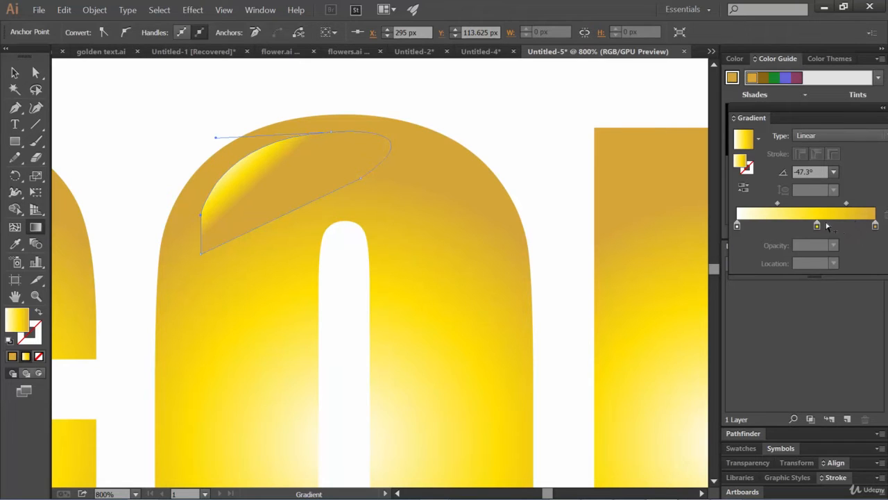
{"action": "left_click_drag", "start_coordinate": [817, 225], "coordinate": [876, 244]}
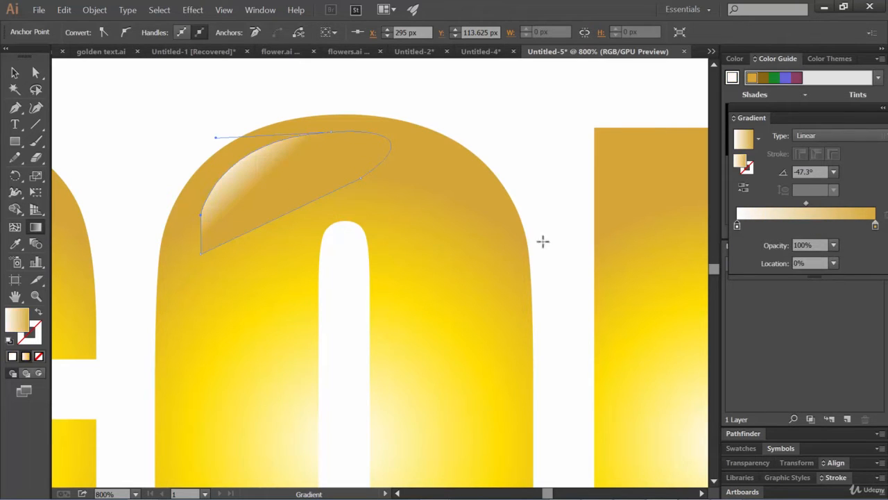
{"action": "left_click_drag", "start_coordinate": [233, 147], "coordinate": [339, 225]}
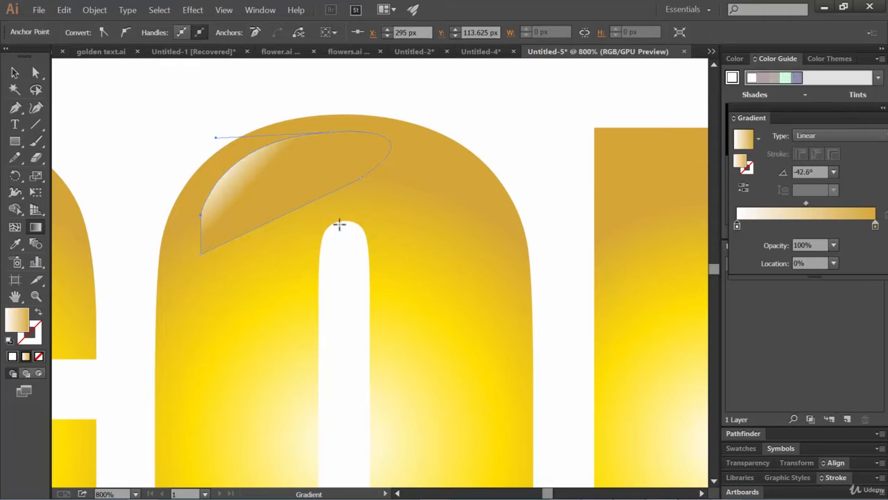
{"action": "left_click_drag", "start_coordinate": [232, 157], "coordinate": [304, 181]}
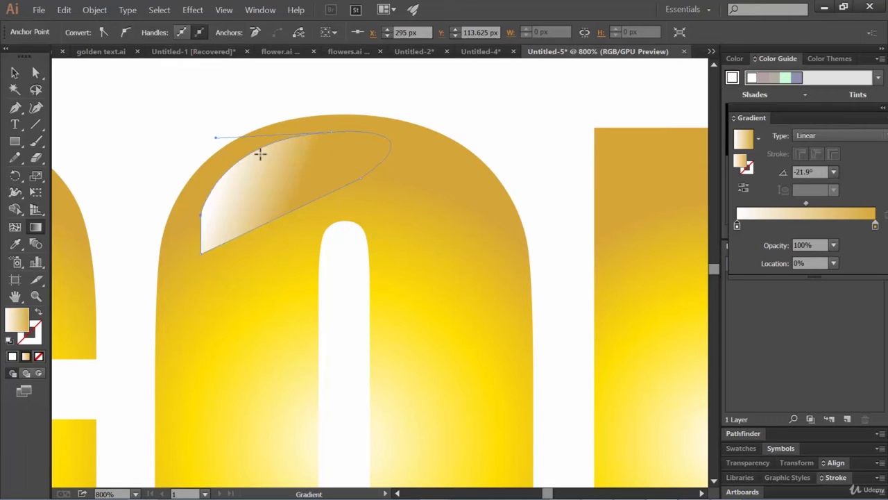
{"action": "left_click_drag", "start_coordinate": [234, 115], "coordinate": [270, 172]}
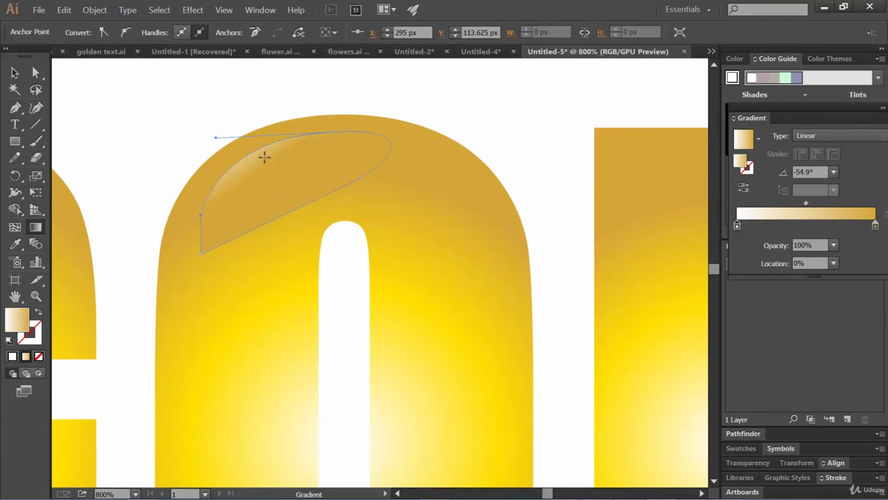
{"action": "left_click_drag", "start_coordinate": [252, 116], "coordinate": [288, 177]}
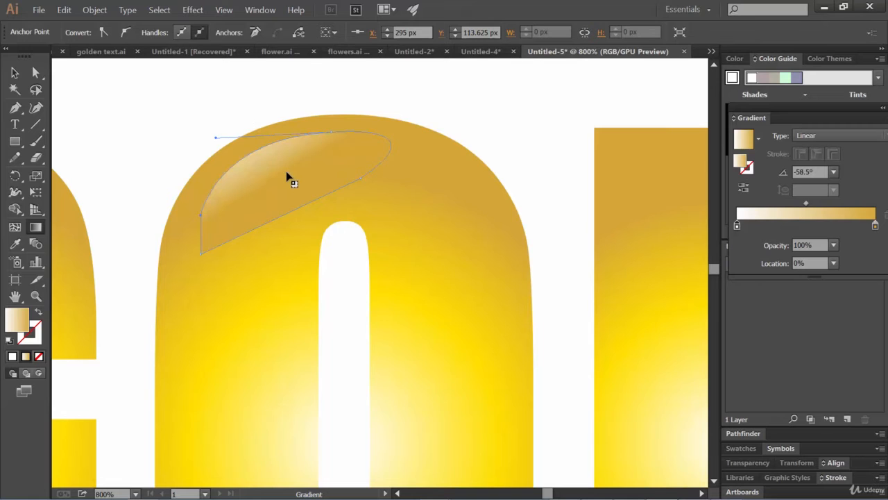
{"action": "left_click", "coordinate": [14, 73]}
{"action": "left_click", "coordinate": [542, 132]}
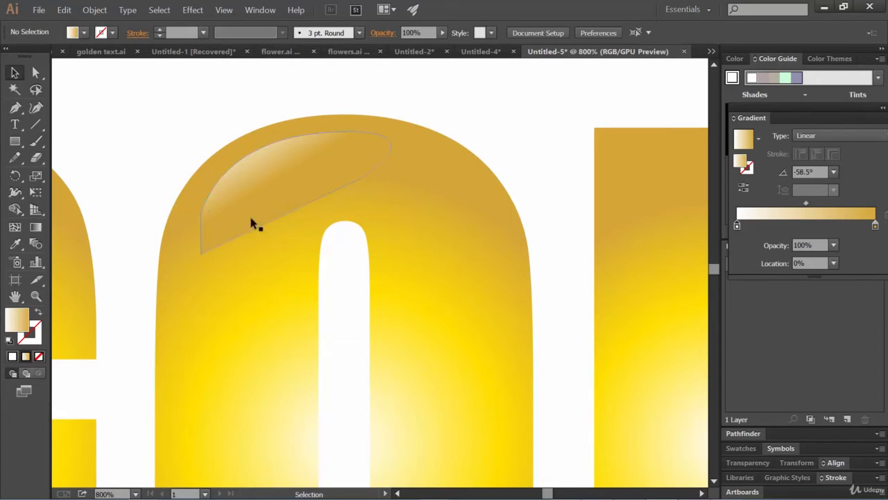
Step: Try to set the gold end stop's opacity to 0% without the O highlight selected
{"action": "double_click", "coordinate": [876, 227]}
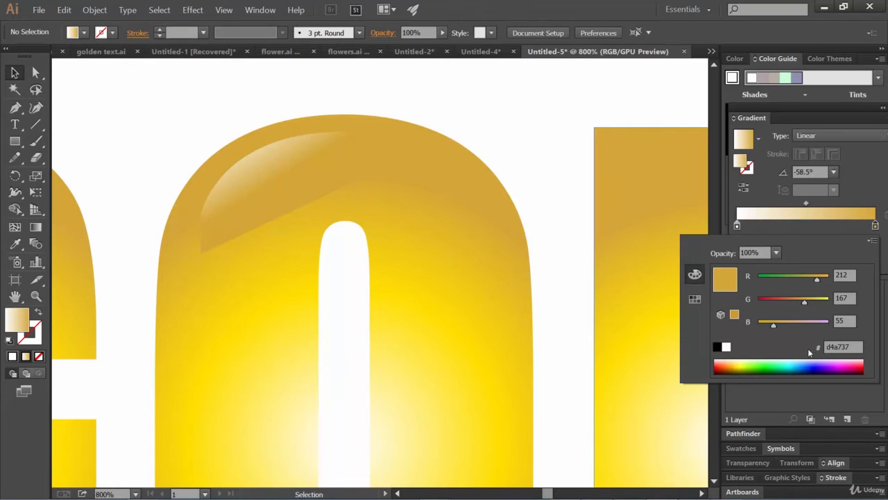
{"action": "left_click", "coordinate": [777, 253]}
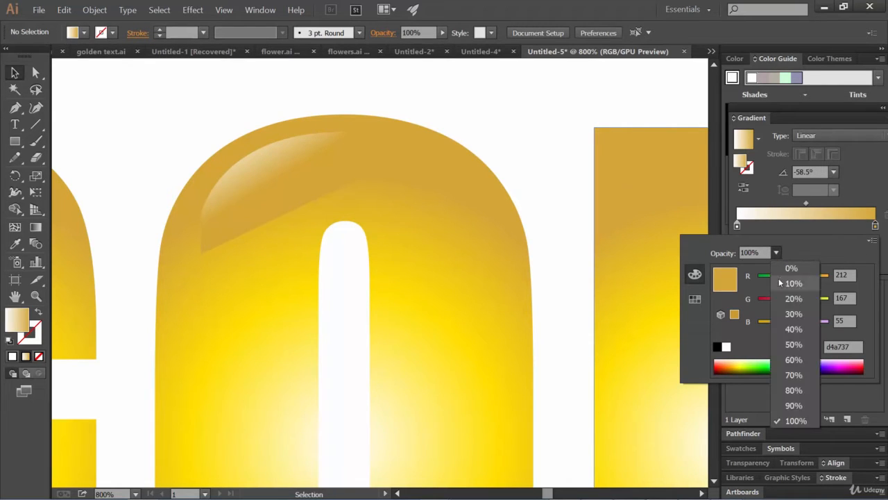
{"action": "left_click", "coordinate": [791, 269]}
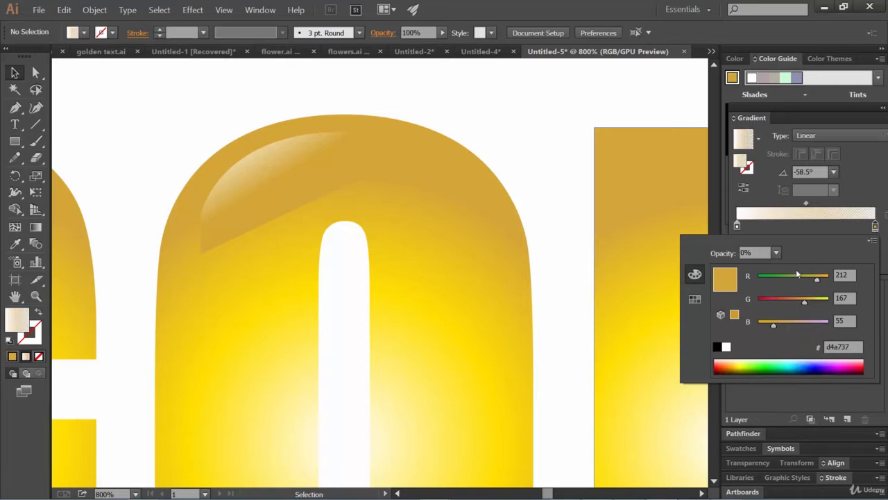
Step: Select the O's highlight and set its gradient's gold end stop to 0% opacity
{"action": "left_click", "coordinate": [277, 188]}
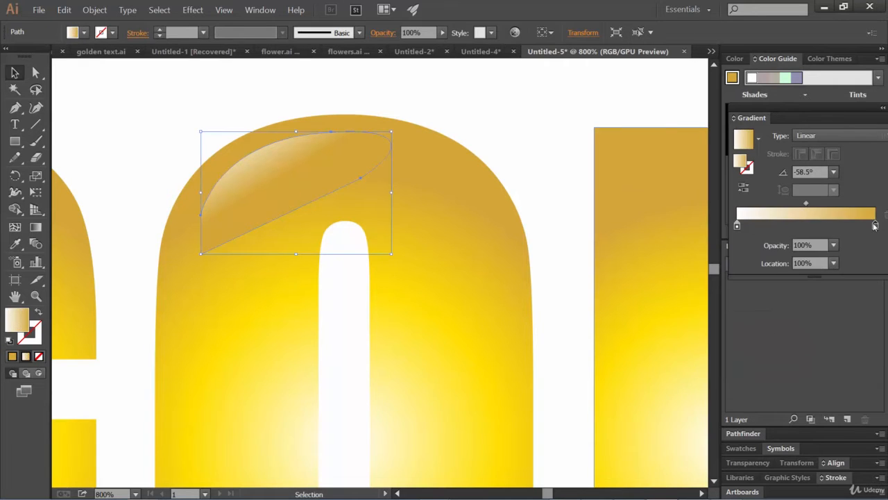
{"action": "double_click", "coordinate": [876, 227]}
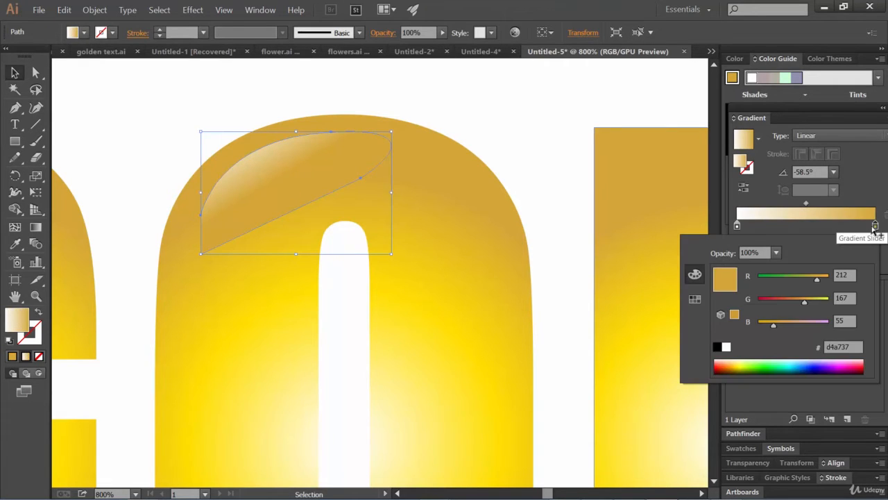
{"action": "left_click", "coordinate": [777, 253]}
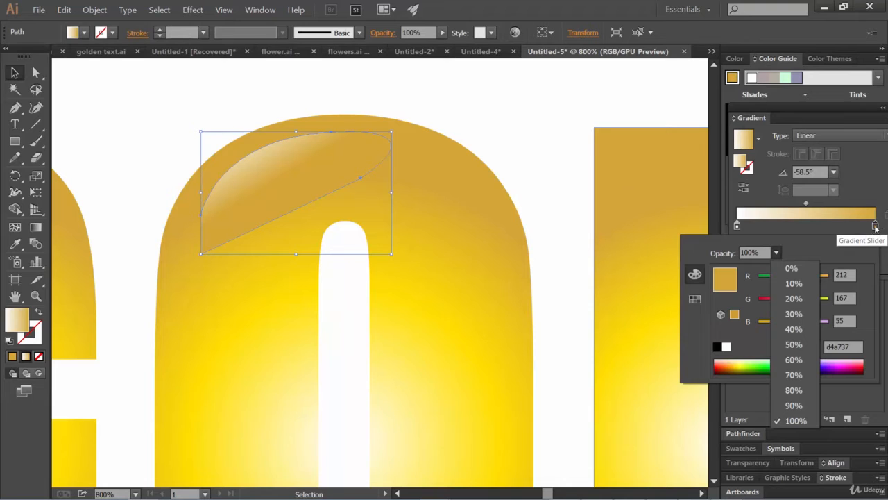
{"action": "left_click", "coordinate": [792, 268]}
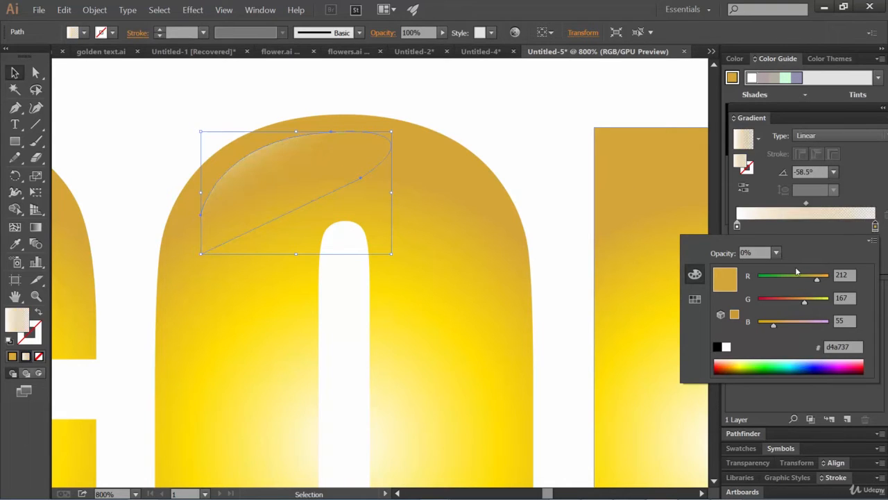
{"action": "left_click", "coordinate": [420, 98]}
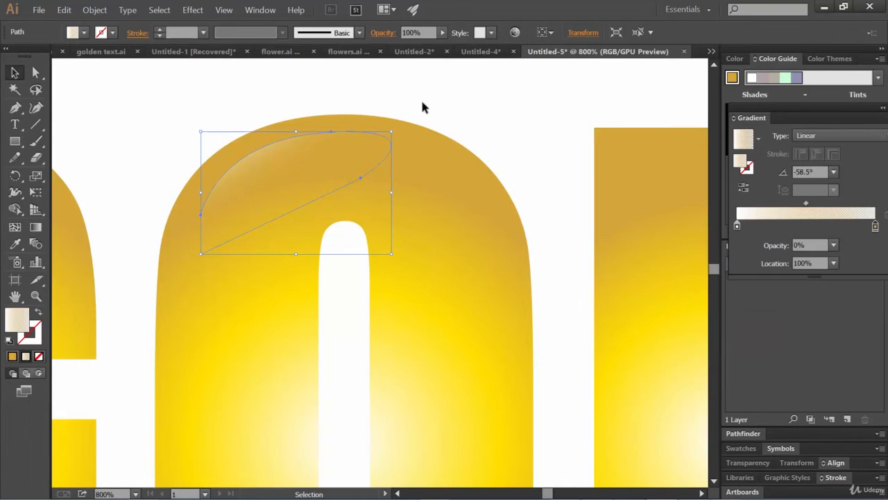
{"action": "left_click", "coordinate": [175, 126]}
Step: Strengthen the O highlight by redrawing its gradient from just outside its upper left edge toward its middle at about -52.9°
{"action": "left_click", "coordinate": [250, 174]}
{"action": "left_click", "coordinate": [32, 229]}
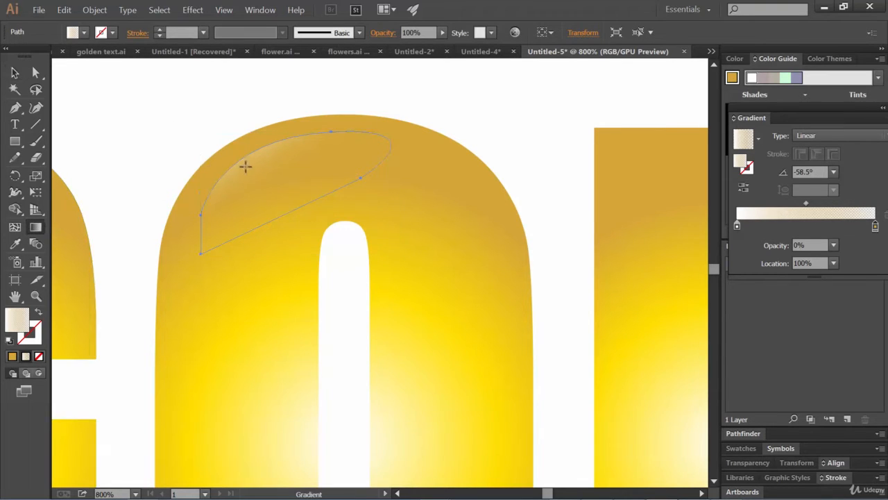
{"action": "left_click_drag", "start_coordinate": [244, 138], "coordinate": [283, 188]}
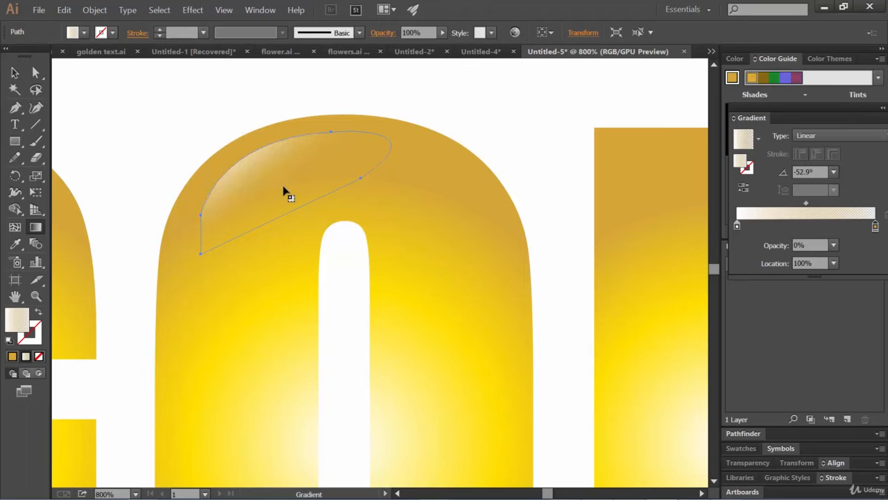
{"action": "left_click", "coordinate": [14, 72]}
{"action": "left_click", "coordinate": [141, 93]}
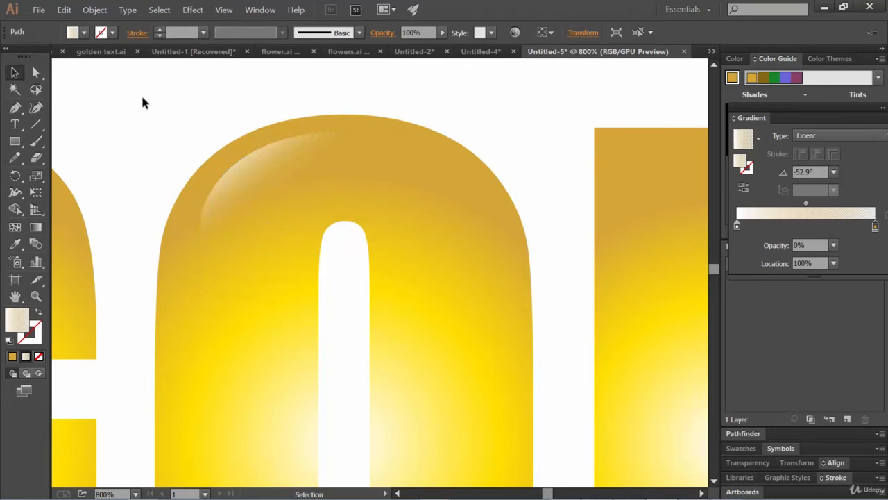
{"action": "left_click", "coordinate": [238, 201]}
{"action": "left_click", "coordinate": [156, 132]}
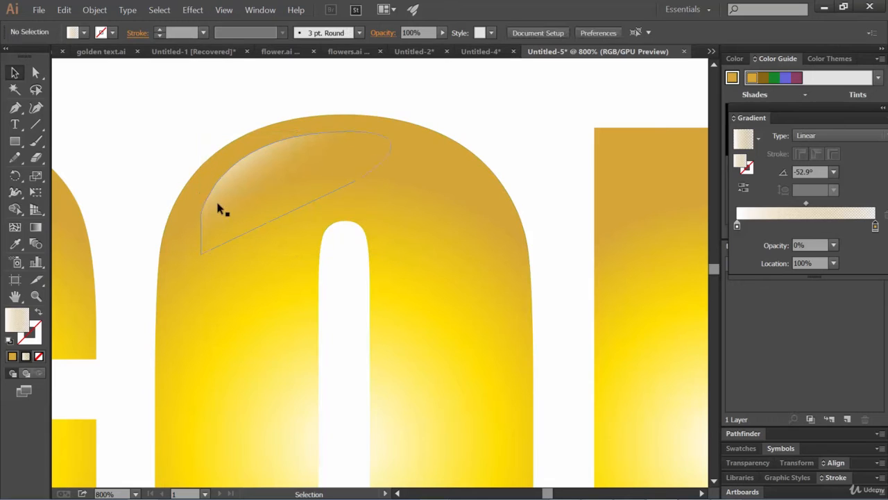
Step: Move the O highlight's lower left corner anchor slightly outward to about X 292.75 px, Y 125.125 px
{"action": "left_click", "coordinate": [204, 251]}
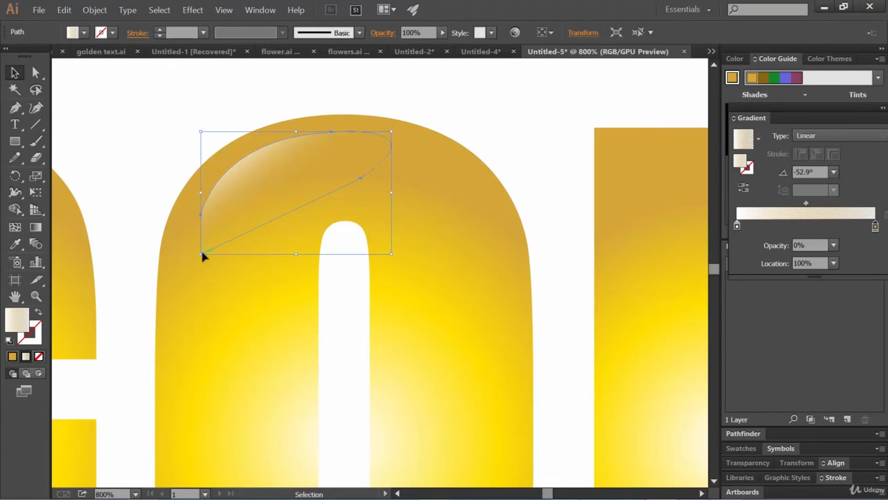
{"action": "left_click", "coordinate": [36, 72]}
{"action": "left_click", "coordinate": [114, 164]}
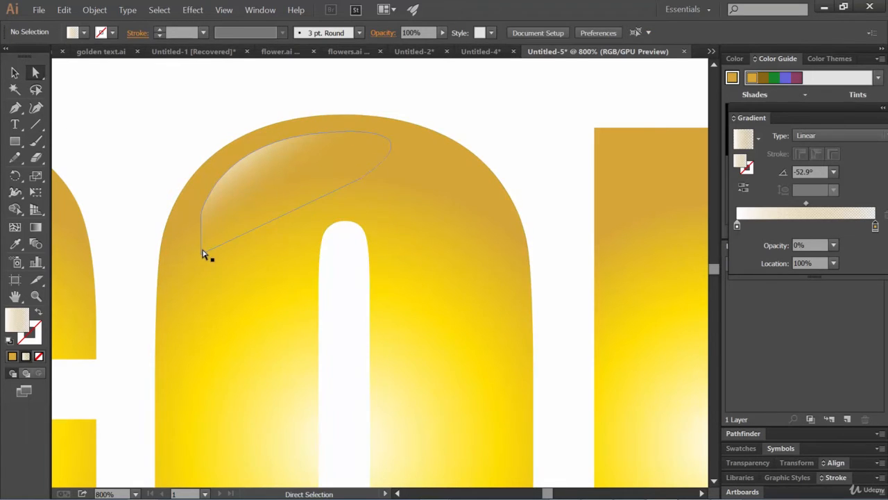
{"action": "left_click", "coordinate": [202, 254]}
{"action": "left_click_drag", "start_coordinate": [201, 254], "coordinate": [195, 262]}
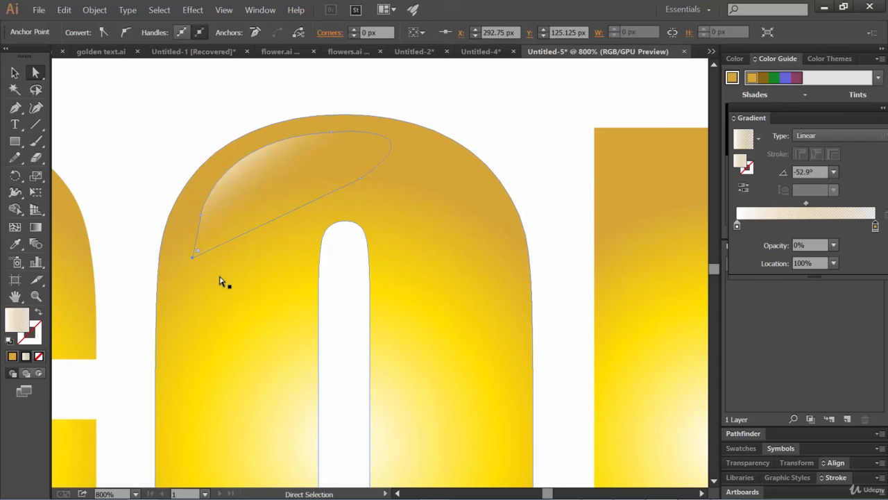
{"action": "left_click", "coordinate": [531, 185]}
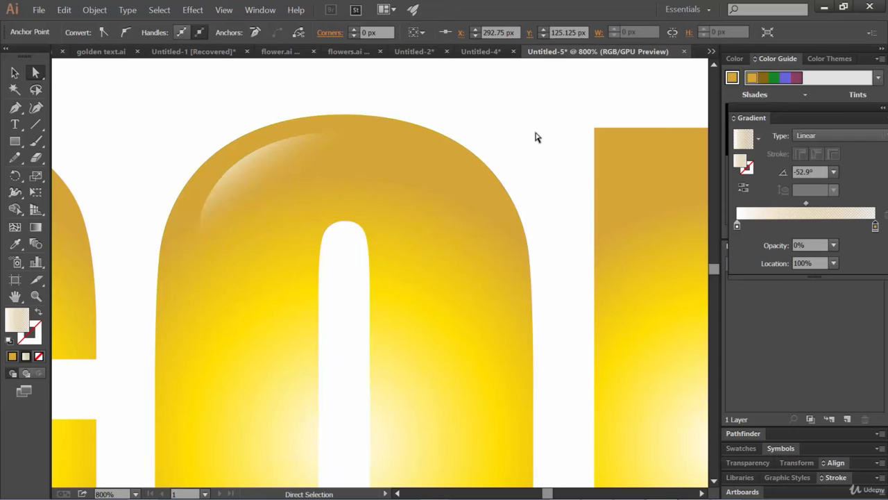
Step: Move the anchor at the left end of the O highlight's curved edge outward and down, close to the lower left corner anchor
{"action": "left_click", "coordinate": [205, 243]}
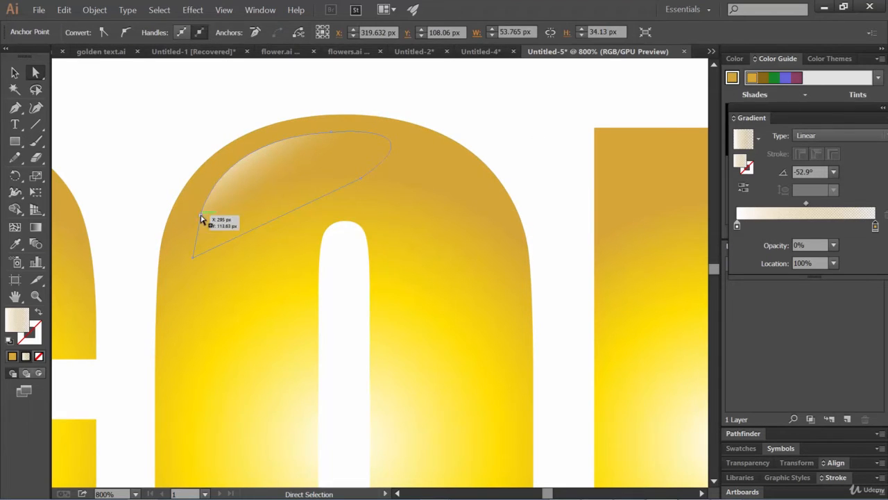
{"action": "left_click", "coordinate": [203, 217]}
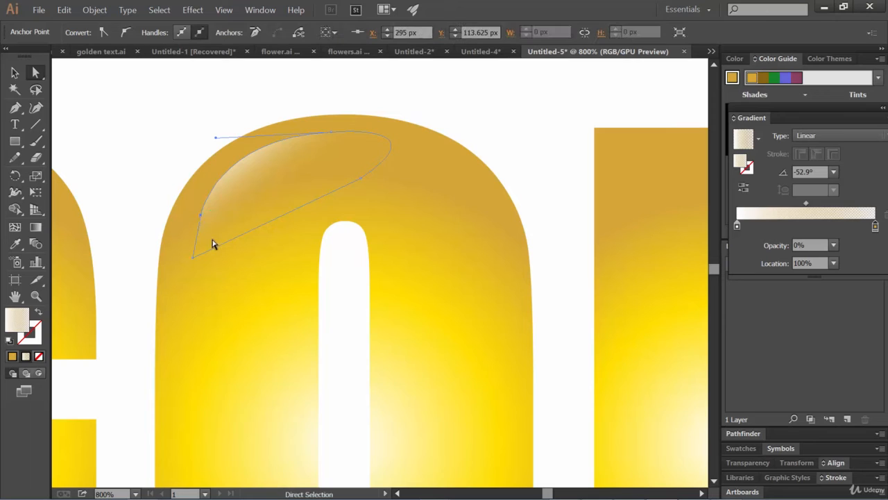
{"action": "key", "text": "Left"}
{"action": "key", "text": "Left"}
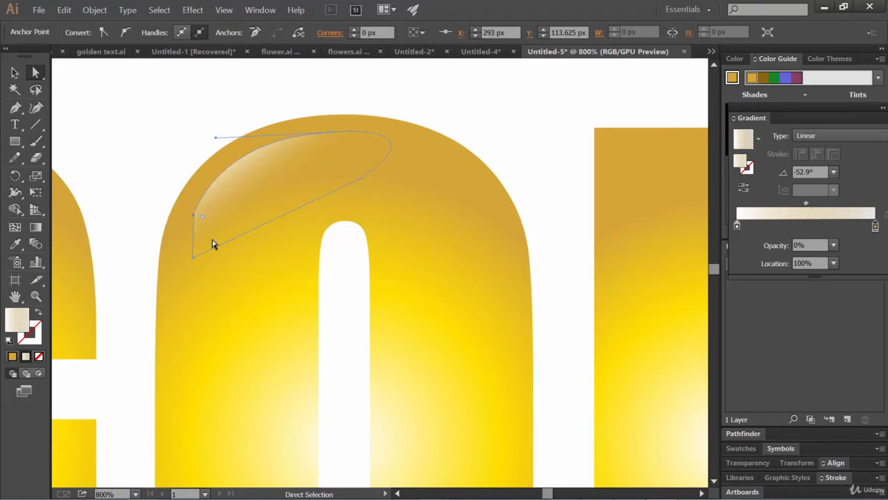
{"action": "key", "text": "Down"}
{"action": "key", "text": "Down"}
{"action": "key", "text": "Left"}
{"action": "key", "text": "Left"}
{"action": "key", "text": "Down"}
{"action": "key", "text": "Down"}
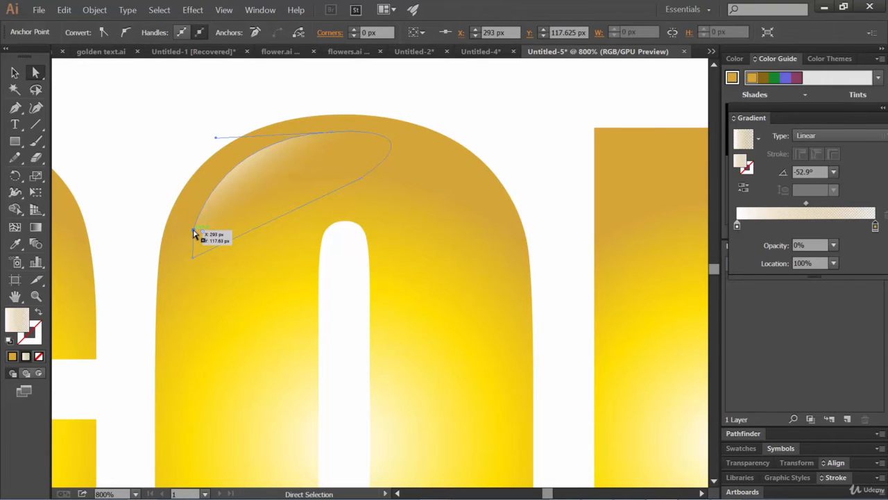
{"action": "left_click_drag", "start_coordinate": [197, 232], "coordinate": [195, 273]}
{"action": "left_click", "coordinate": [247, 258]}
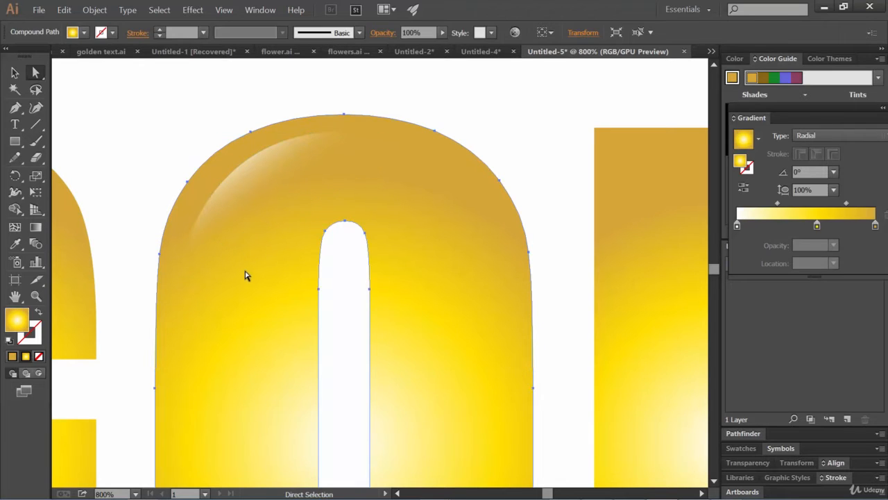
Step: Delete the O highlight's lower left corner anchor so that the shape ends in a single point
{"action": "left_click", "coordinate": [193, 259]}
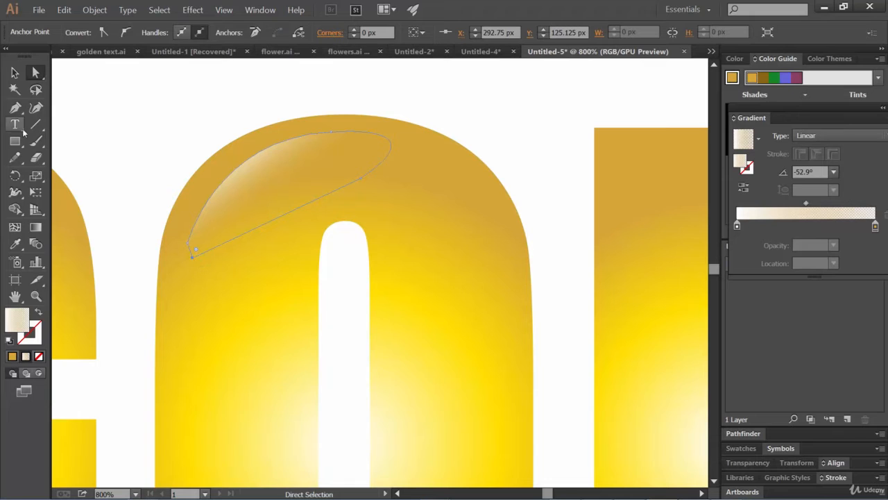
{"action": "left_click_drag", "start_coordinate": [15, 109], "coordinate": [69, 142]}
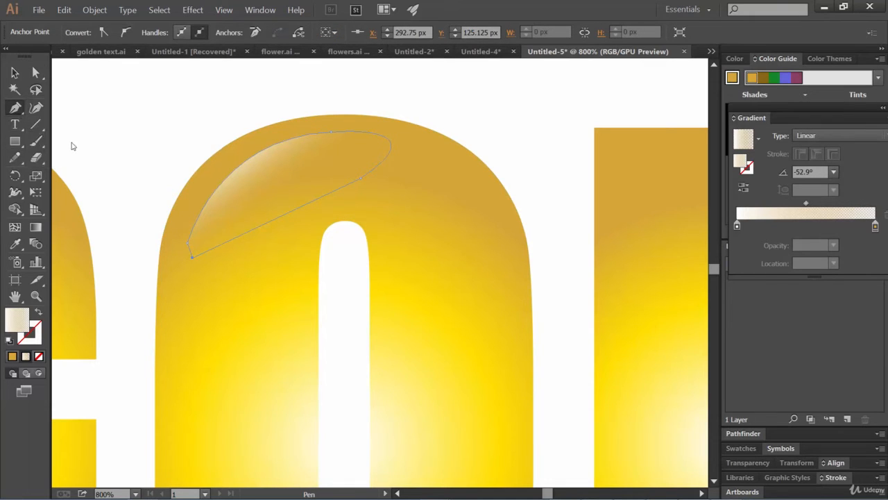
{"action": "left_click", "coordinate": [194, 257]}
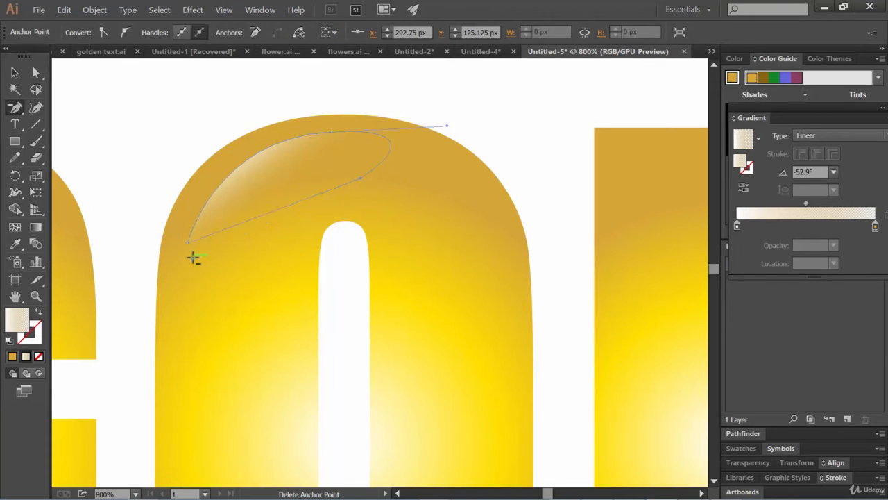
{"action": "left_click", "coordinate": [15, 72]}
{"action": "left_click", "coordinate": [136, 132]}
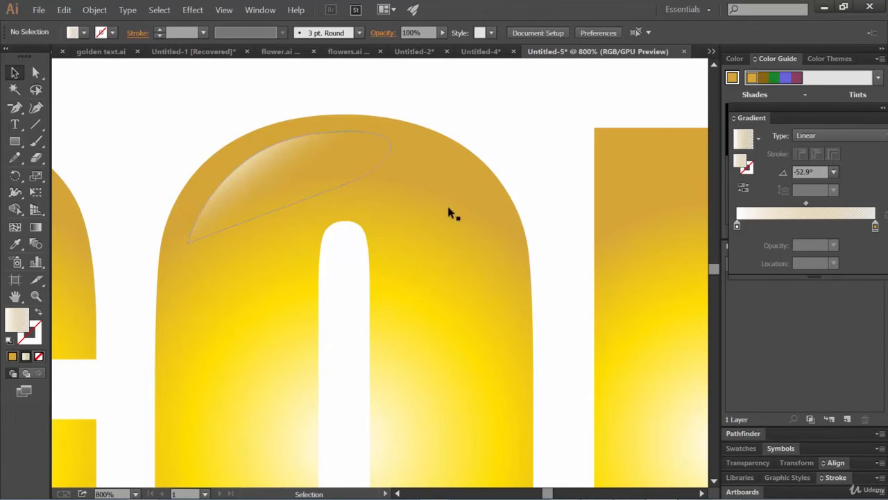
Step: Draw a closed highlight shape with the Pen tool inside the O's lower right edge, curving its outer side along the letter's rim
{"action": "key", "text": "space"}
{"action": "mouse_move", "coordinate": [499, 355]}
{"action": "left_mouse_down"}
{"action": "mouse_move", "coordinate": [355, 196]}
{"action": "mouse_move", "coordinate": [345, 165]}
{"action": "mouse_move", "coordinate": [380, 63]}
{"action": "left_mouse_up"}
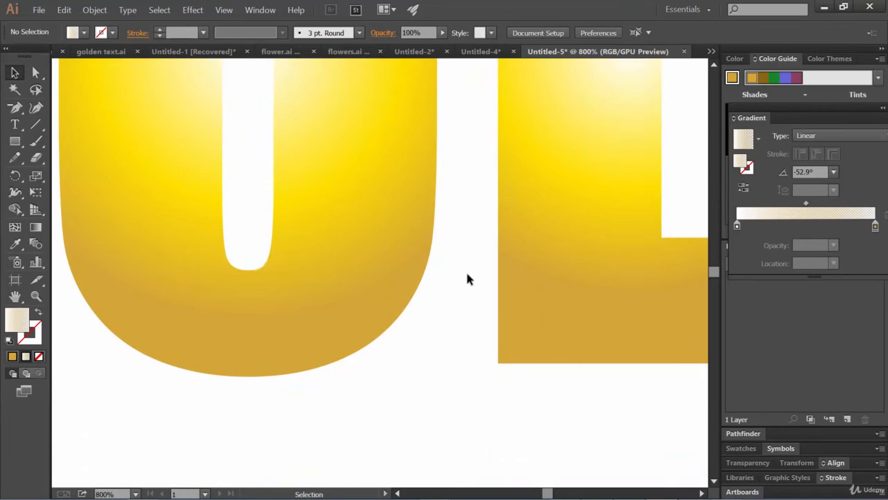
{"action": "left_click", "coordinate": [16, 111]}
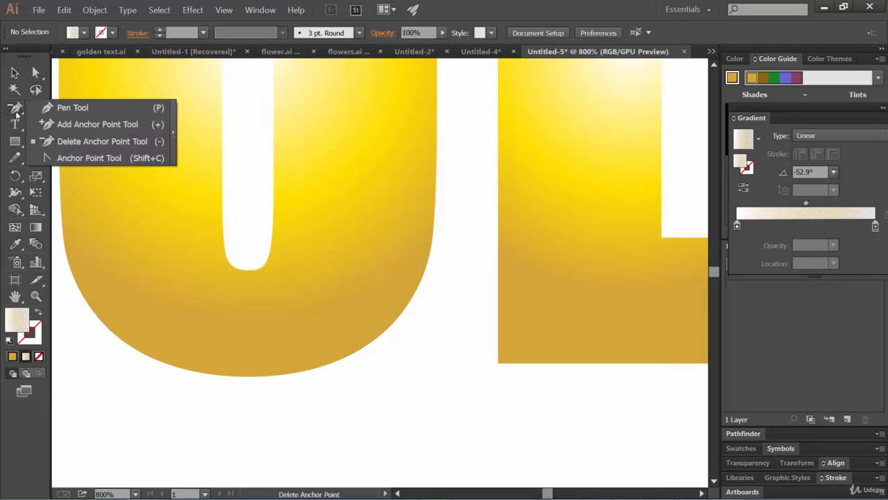
{"action": "left_click", "coordinate": [69, 107]}
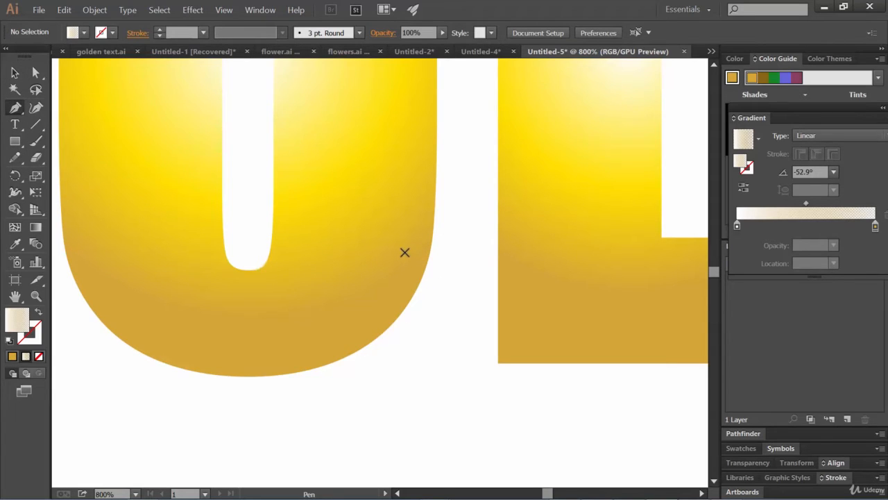
{"action": "left_click", "coordinate": [391, 282]}
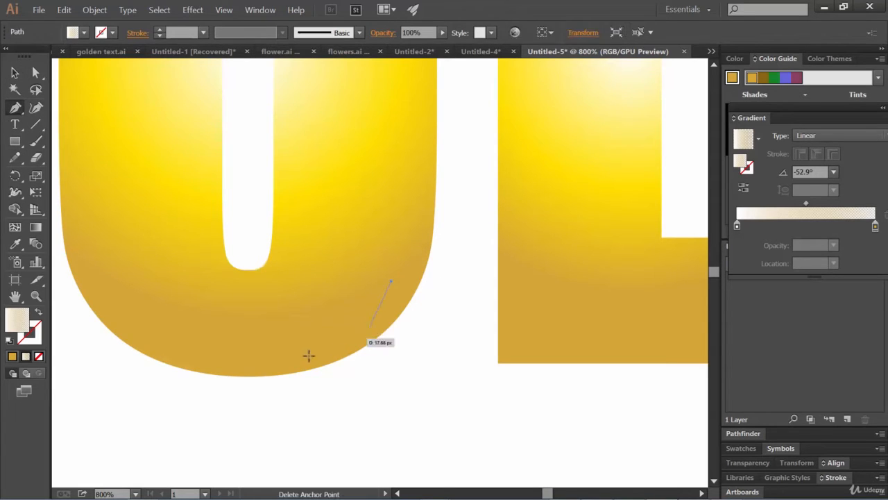
{"action": "left_click", "coordinate": [262, 354]}
{"action": "mouse_move", "coordinate": [174, 347]}
{"action": "left_mouse_down"}
{"action": "mouse_move", "coordinate": [134, 350]}
{"action": "mouse_move", "coordinate": [147, 357]}
{"action": "left_mouse_up"}
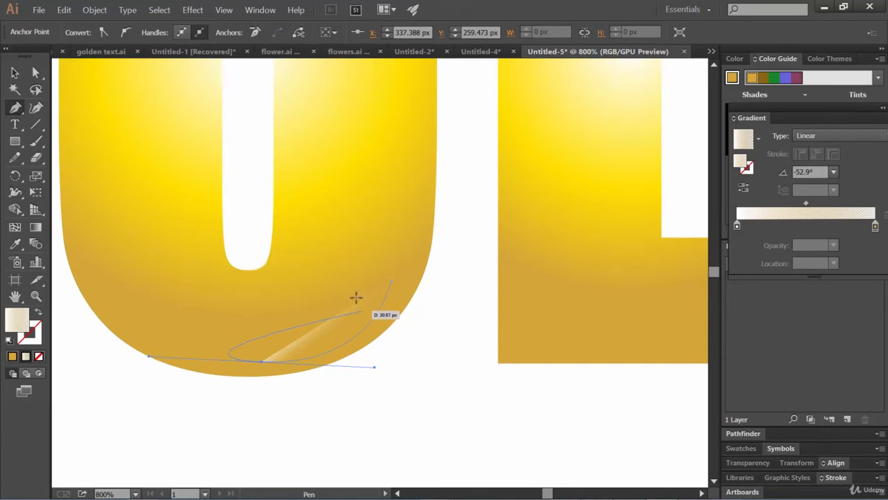
{"action": "left_click", "coordinate": [333, 258]}
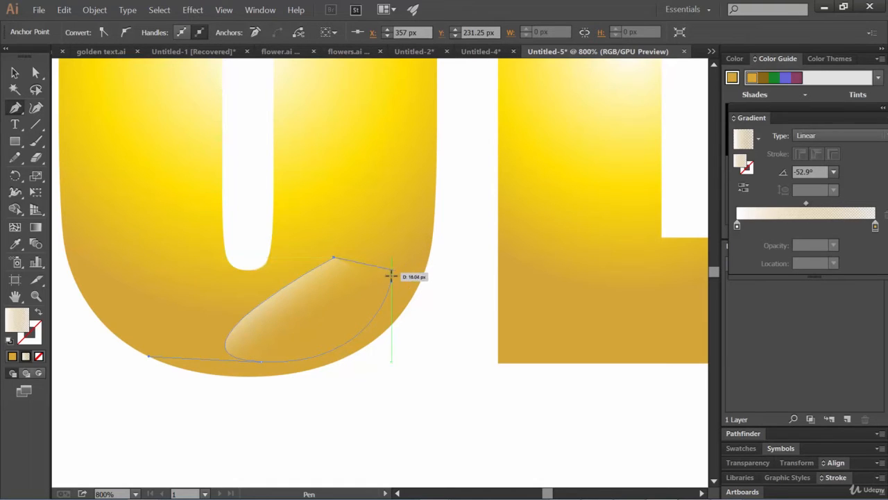
{"action": "left_click", "coordinate": [391, 281]}
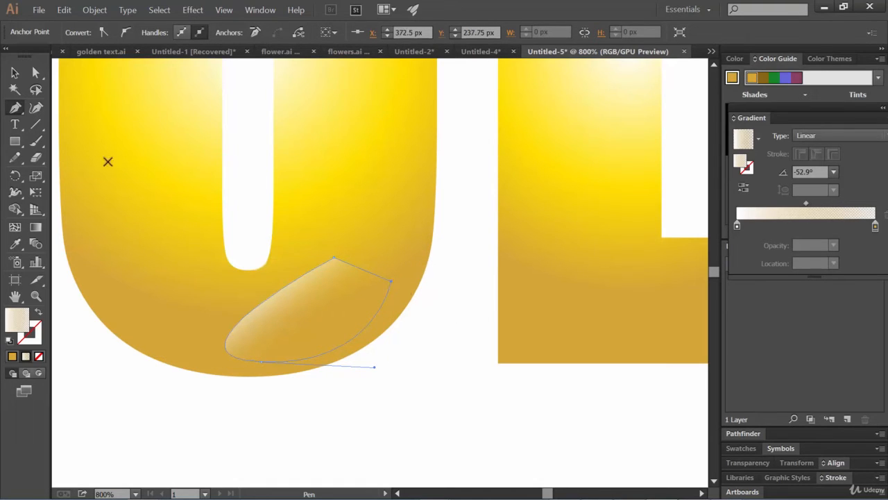
Step: Move the right corner anchor of the O's lower highlight slightly outward to about X 374.625 px, Y 238.75 px
{"action": "key", "text": "a"}
{"action": "left_click", "coordinate": [388, 281]}
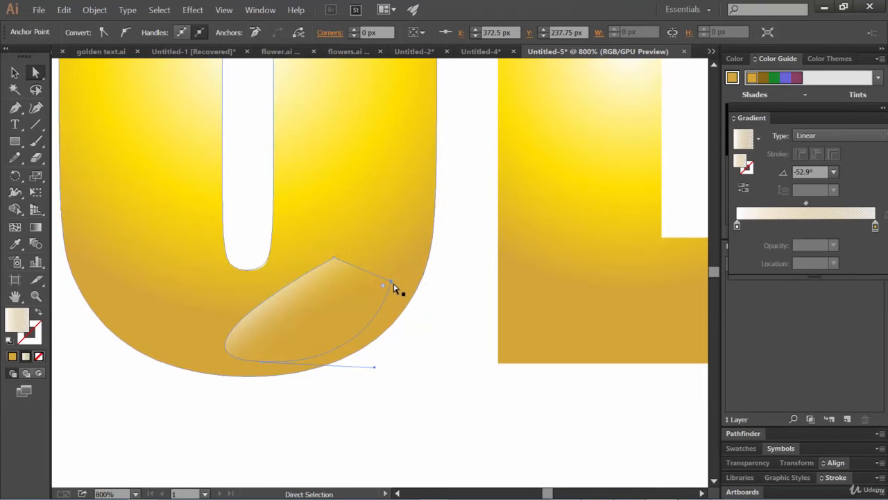
{"action": "mouse_move", "coordinate": [395, 285]}
{"action": "left_mouse_down"}
{"action": "mouse_move", "coordinate": [401, 293]}
{"action": "mouse_move", "coordinate": [399, 285]}
{"action": "left_mouse_up"}
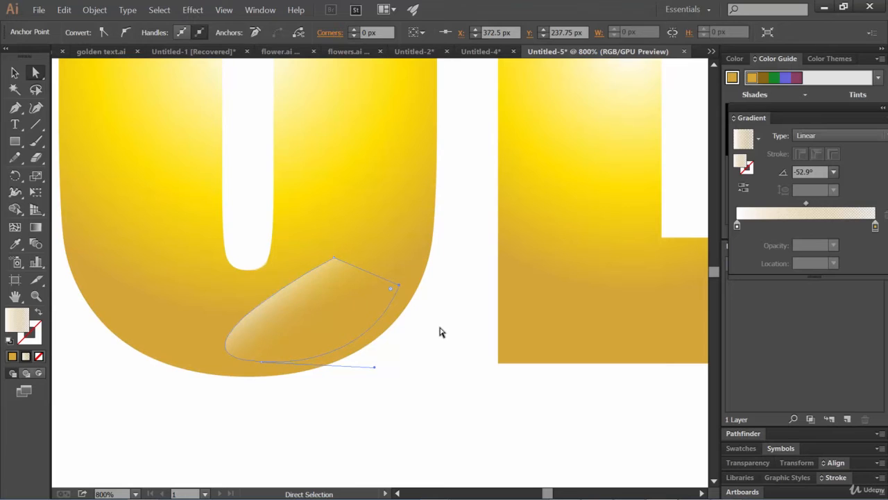
{"action": "left_click", "coordinate": [440, 332]}
Step: Redraw the lower O highlight's gradient from just outside its lower right edge inward at about 126.9°
{"action": "left_click", "coordinate": [333, 345]}
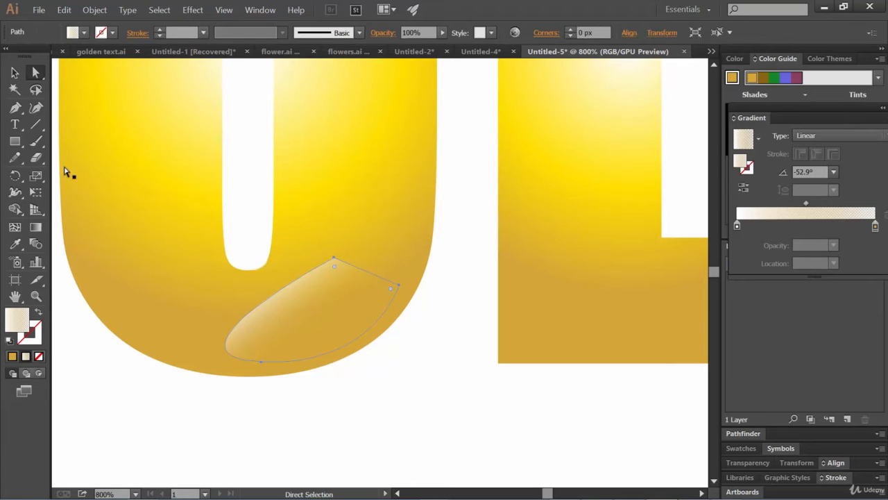
{"action": "left_click", "coordinate": [35, 227]}
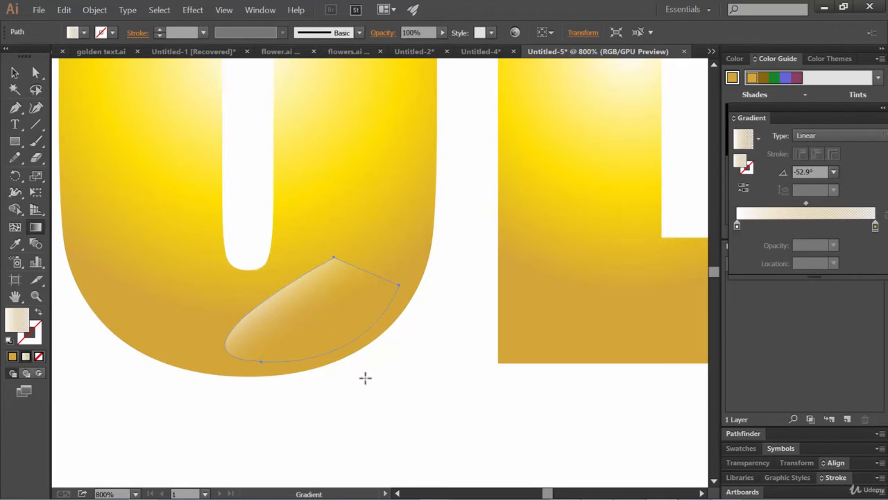
{"action": "left_click_drag", "start_coordinate": [366, 378], "coordinate": [313, 306]}
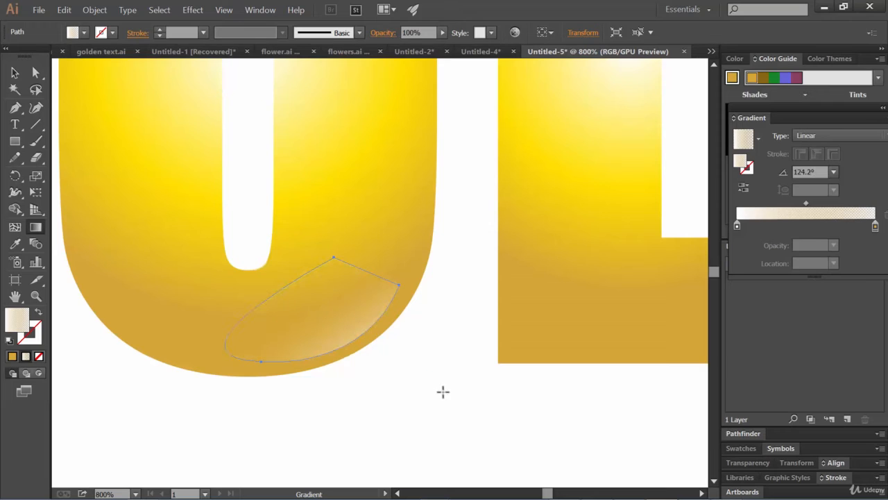
{"action": "left_click_drag", "start_coordinate": [345, 384], "coordinate": [297, 312]}
{"action": "left_click_drag", "start_coordinate": [387, 383], "coordinate": [331, 316]}
{"action": "left_click_drag", "start_coordinate": [363, 361], "coordinate": [323, 312]}
{"action": "key", "text": "v"}
{"action": "left_click", "coordinate": [467, 343]}
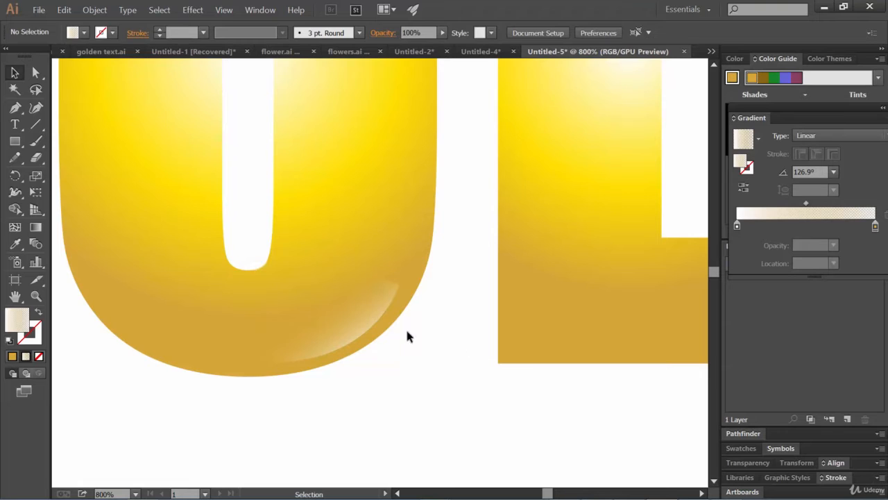
Step: Move the lower O highlight's right corner anchor up along the rim to about X 378.25 px, Y 234.125 px
{"action": "left_click", "coordinate": [401, 291]}
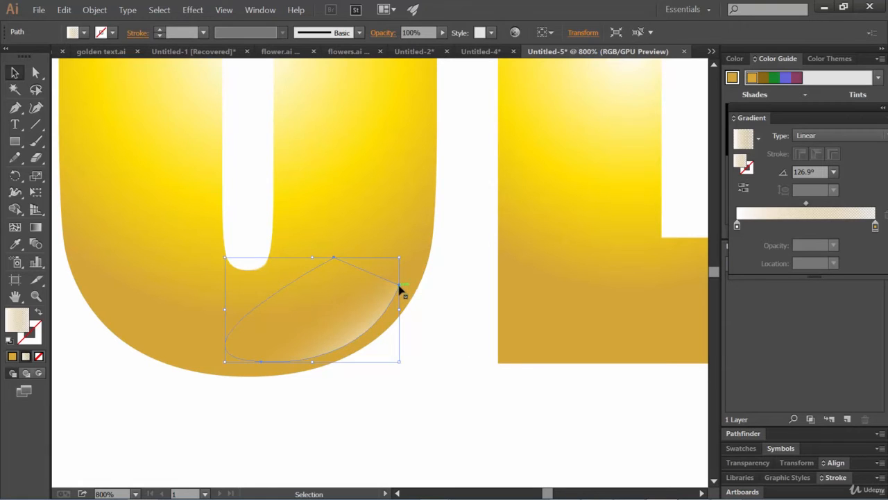
{"action": "left_click", "coordinate": [445, 301]}
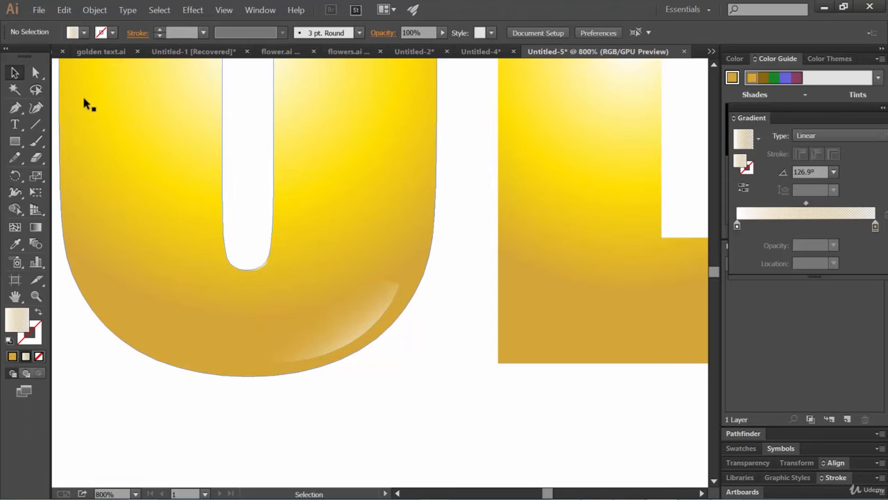
{"action": "key", "text": "a"}
{"action": "left_click", "coordinate": [401, 286]}
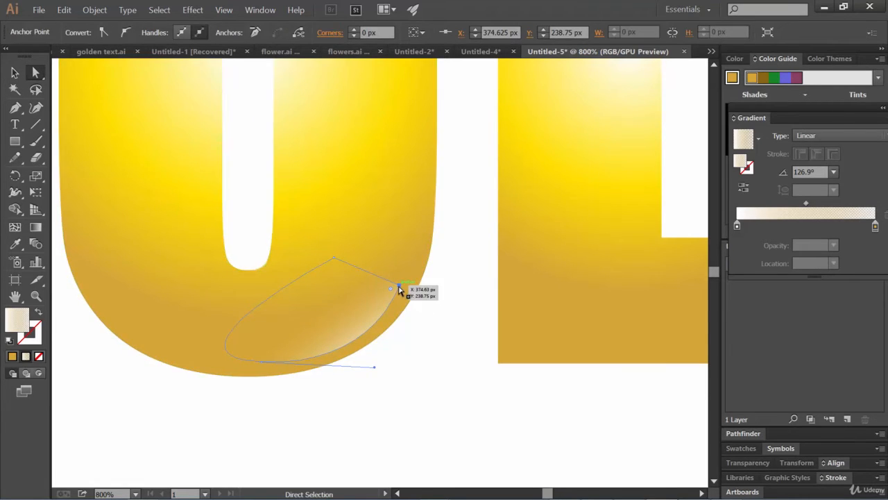
{"action": "left_click_drag", "start_coordinate": [402, 291], "coordinate": [414, 273]}
{"action": "left_click", "coordinate": [445, 334]}
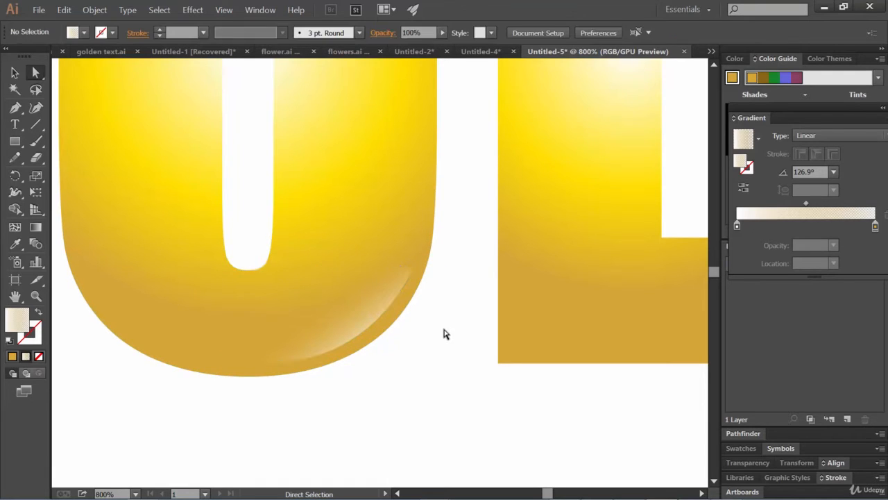
Step: Delete the lower O highlight's upper inner corner anchor so that the shape tapers to a single point
{"action": "left_click", "coordinate": [414, 270]}
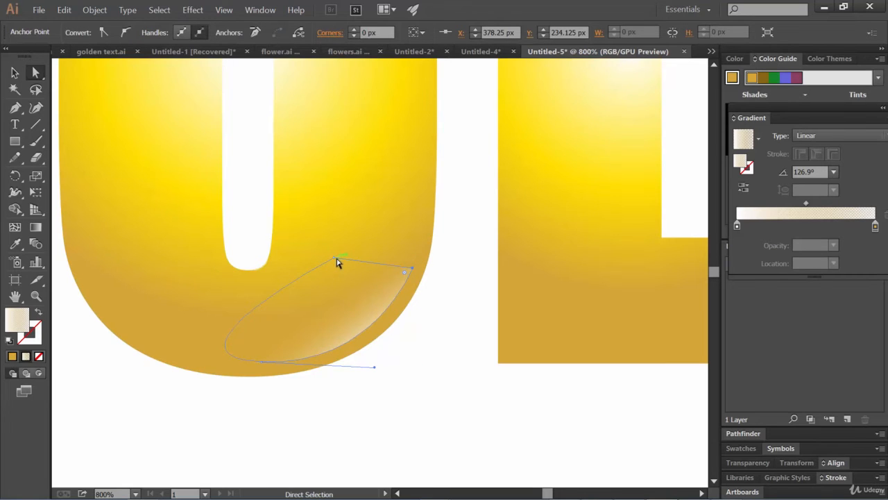
{"action": "left_click_drag", "start_coordinate": [338, 260], "coordinate": [335, 261]}
{"action": "left_click", "coordinate": [413, 270]}
{"action": "left_click", "coordinate": [336, 261]}
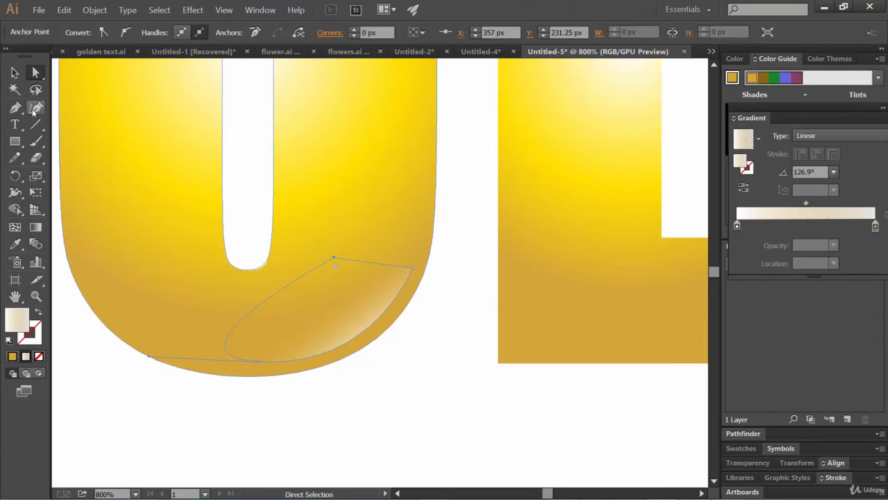
{"action": "left_click", "coordinate": [22, 111]}
{"action": "left_click", "coordinate": [23, 115]}
{"action": "left_click", "coordinate": [84, 136]}
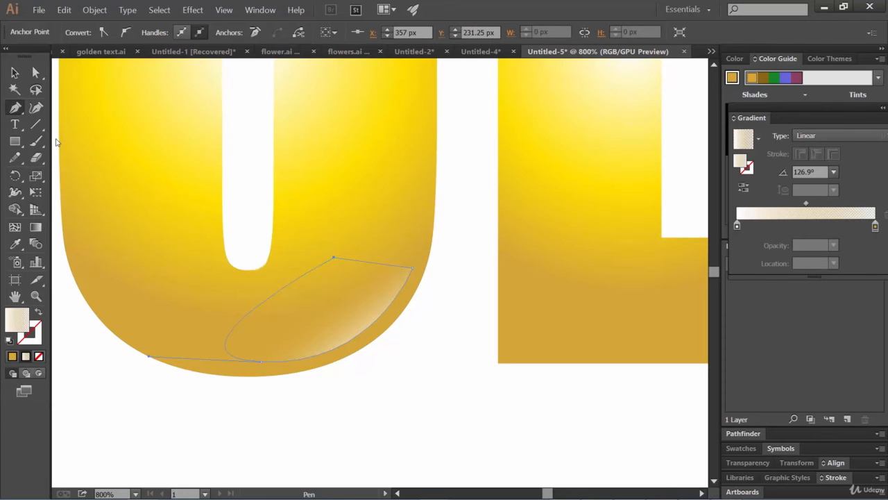
{"action": "left_click", "coordinate": [336, 259]}
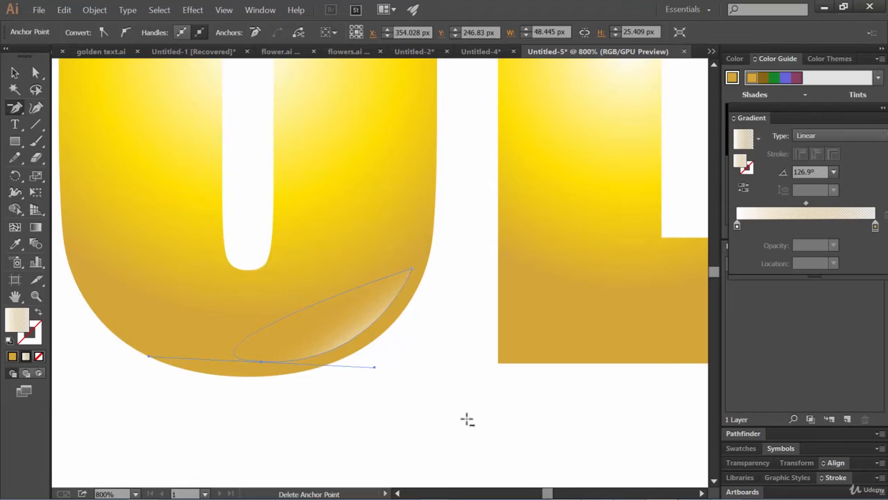
{"action": "left_click", "coordinate": [14, 73]}
{"action": "left_click", "coordinate": [448, 410]}
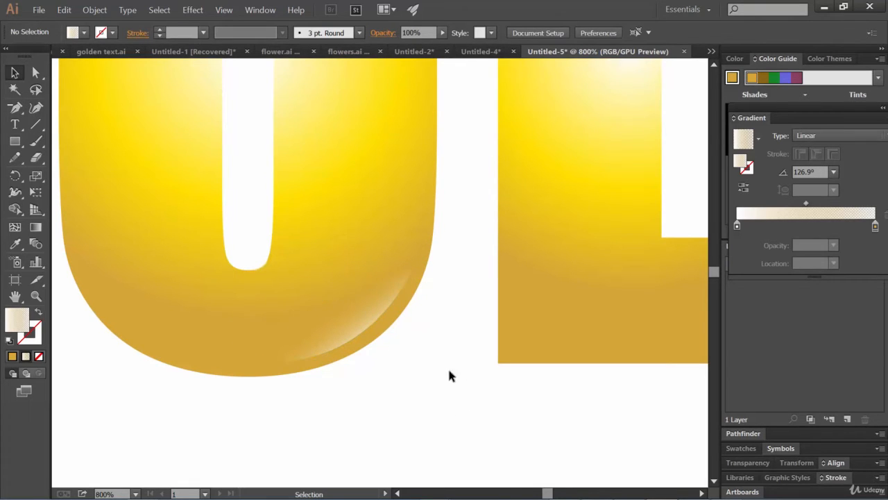
Step: Draw a closed two-anchor highlight about 40 px wide and 51 px high inside the D's upper right curve with the Pen tool
{"action": "left_click", "coordinate": [343, 320]}
{"action": "key", "text": "ctrl+minus"}
{"action": "key", "text": "ctrl+minus"}
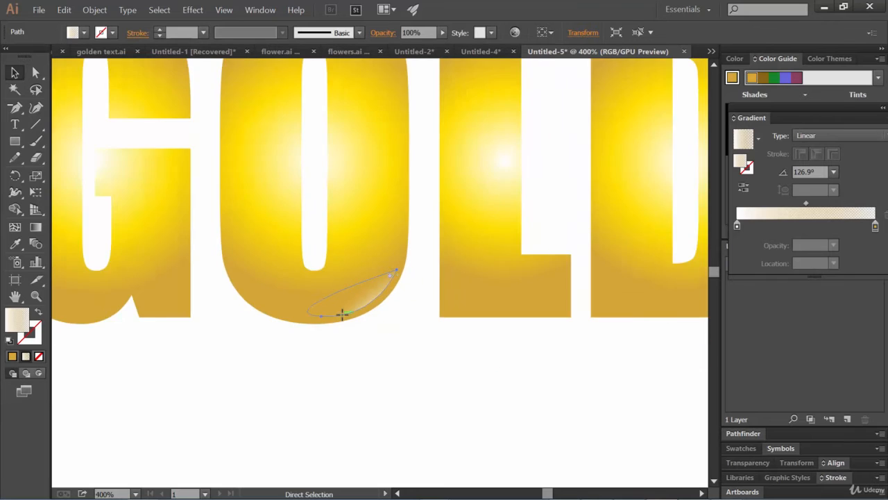
{"action": "key", "text": "ctrl+minus"}
{"action": "left_click", "coordinate": [434, 376]}
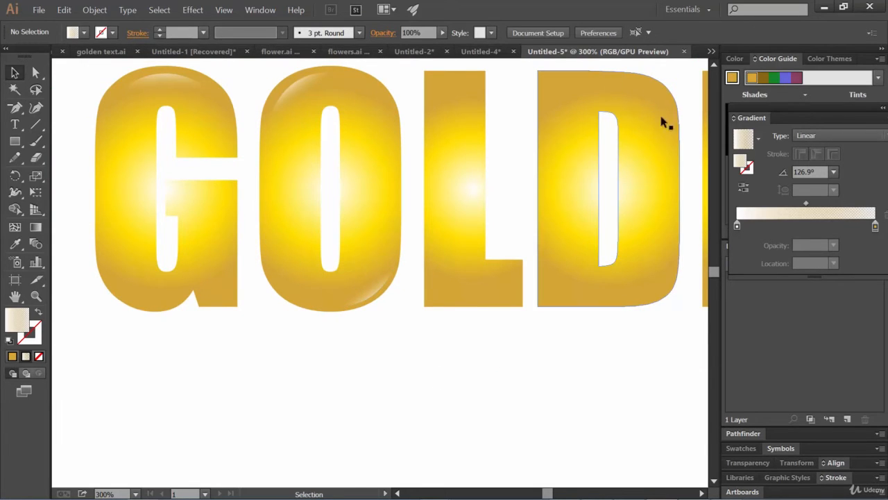
{"action": "key", "text": "space"}
{"action": "left_click_drag", "start_coordinate": [634, 110], "coordinate": [363, 173]}
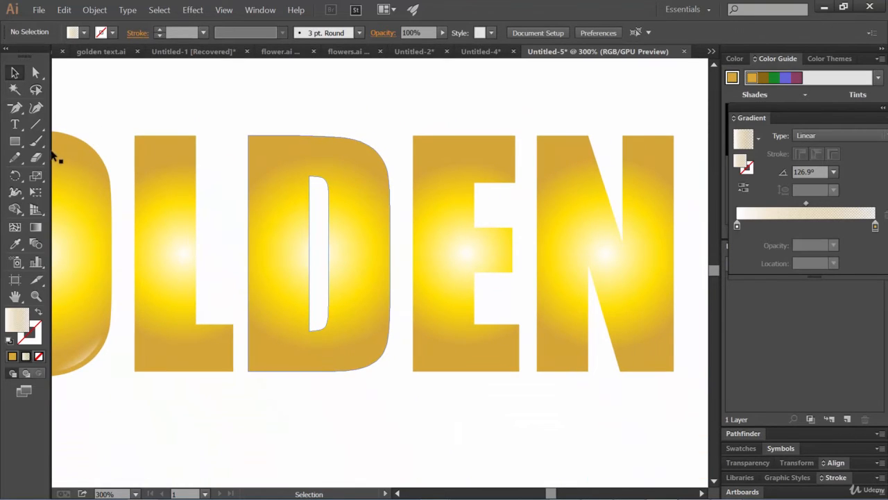
{"action": "left_click", "coordinate": [16, 107]}
{"action": "left_click", "coordinate": [70, 107]}
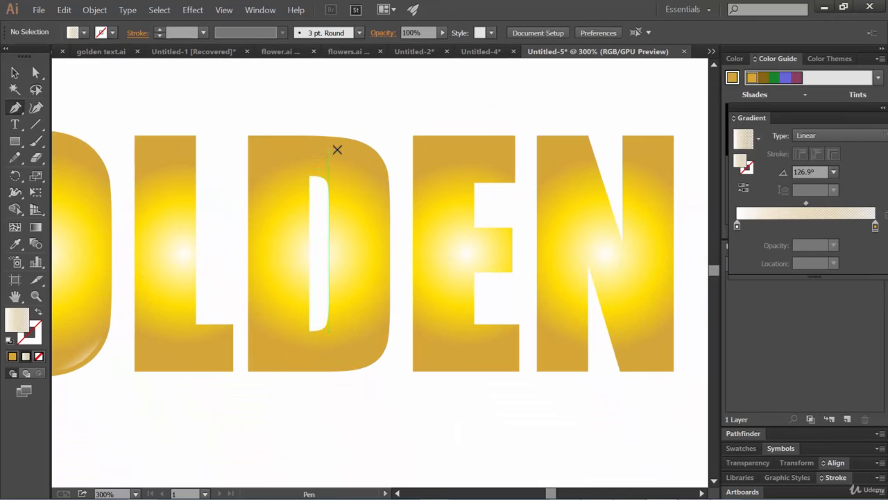
{"action": "left_click", "coordinate": [325, 146]}
{"action": "left_click_drag", "start_coordinate": [380, 194], "coordinate": [387, 259]}
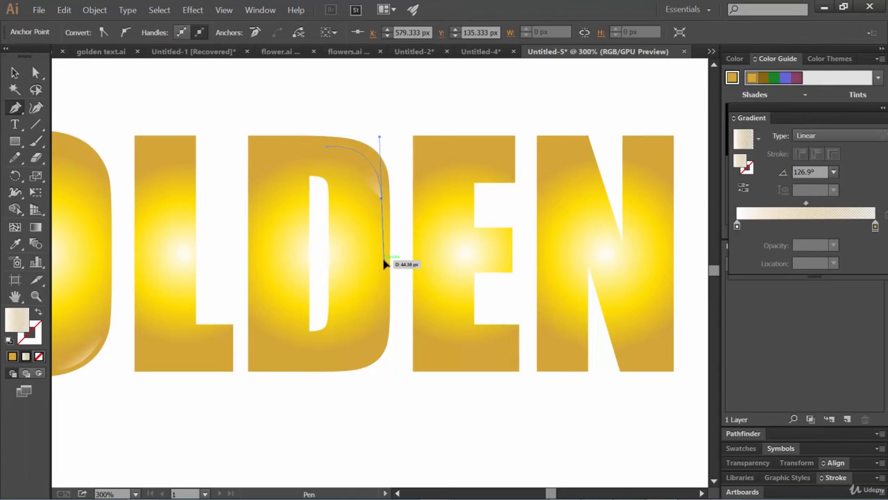
{"action": "left_click", "coordinate": [326, 148]}
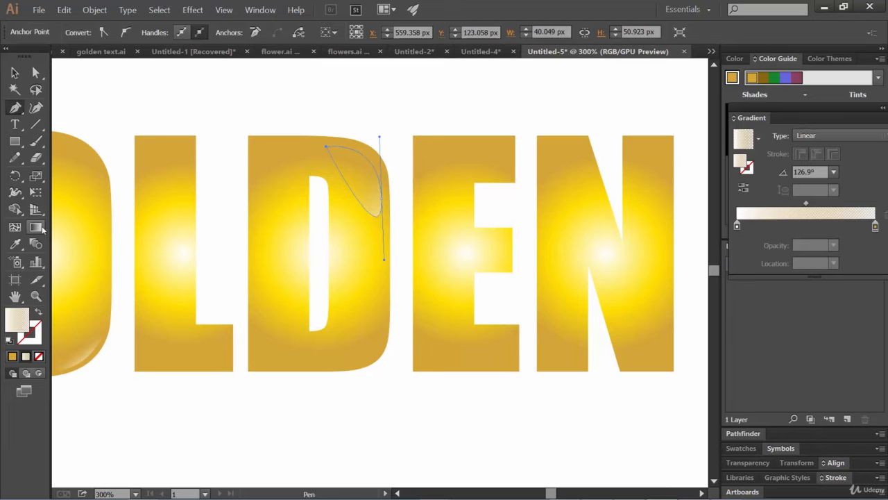
Step: Redraw the D highlight's gradient from its upper right edge toward the letter's middle at about -149.3°
{"action": "left_click", "coordinate": [14, 72]}
{"action": "left_click", "coordinate": [361, 184]}
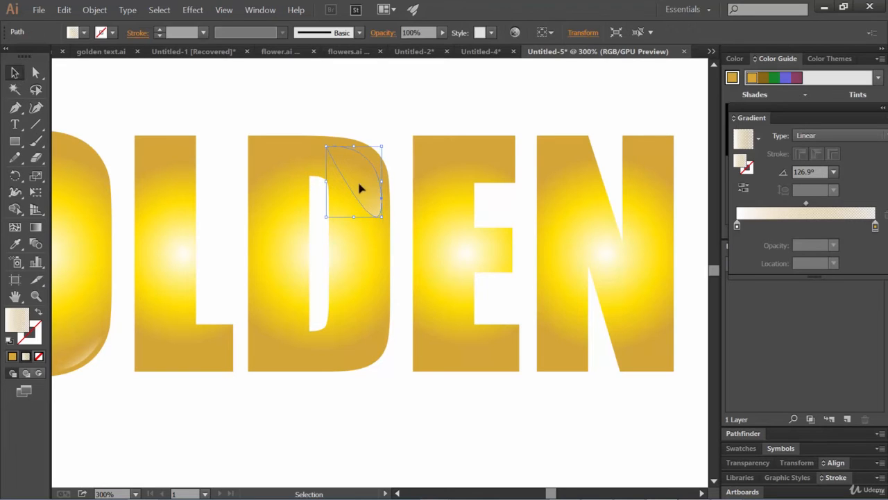
{"action": "left_click", "coordinate": [35, 227]}
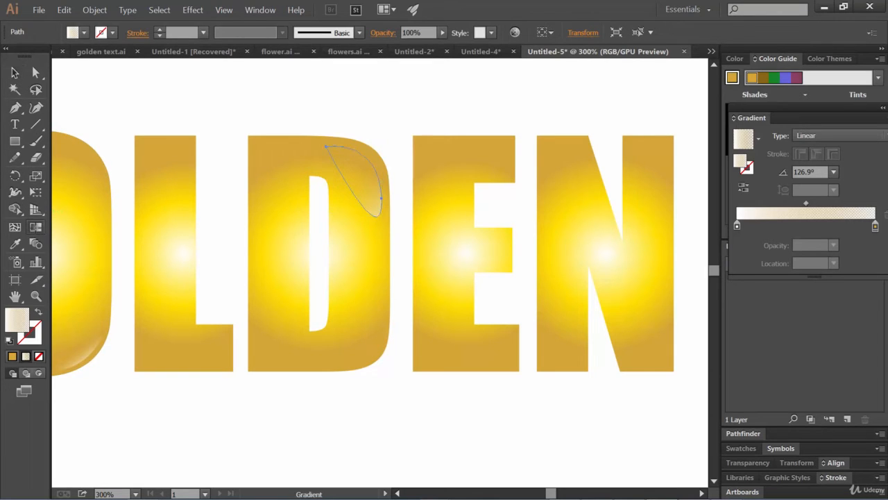
{"action": "left_click_drag", "start_coordinate": [389, 147], "coordinate": [350, 184]}
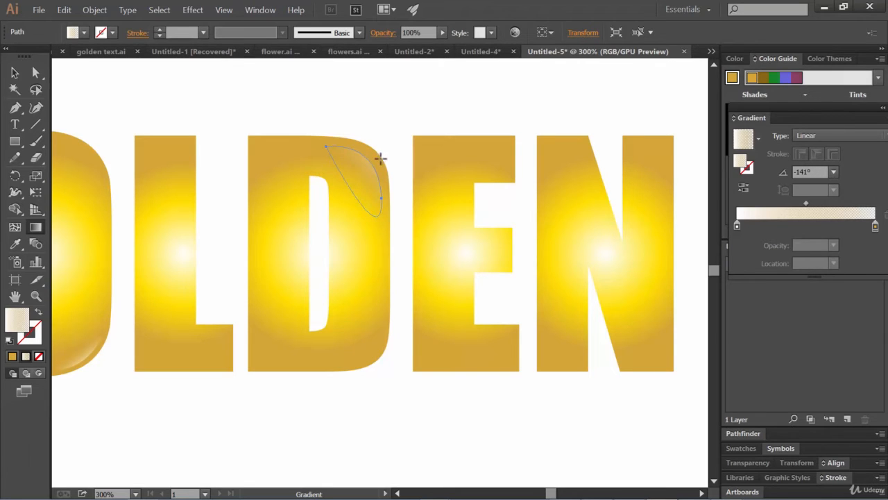
{"action": "left_click_drag", "start_coordinate": [381, 157], "coordinate": [352, 174]}
{"action": "left_click", "coordinate": [14, 72]}
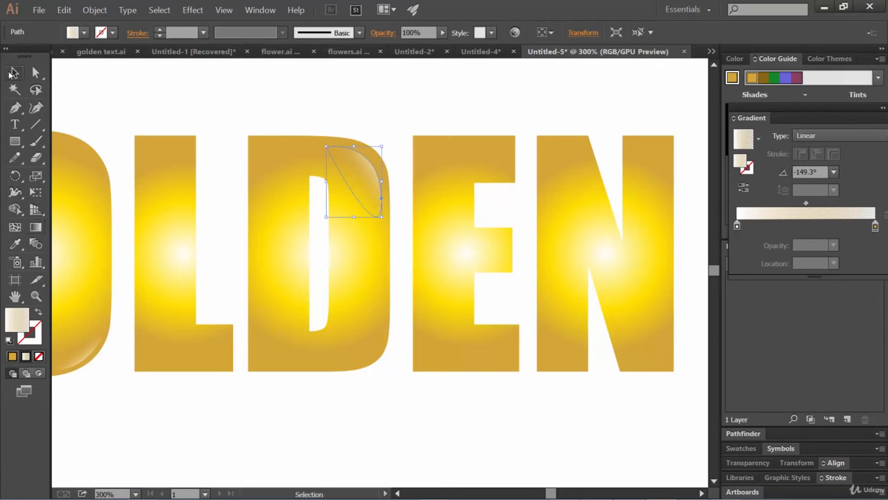
{"action": "left_click", "coordinate": [269, 90]}
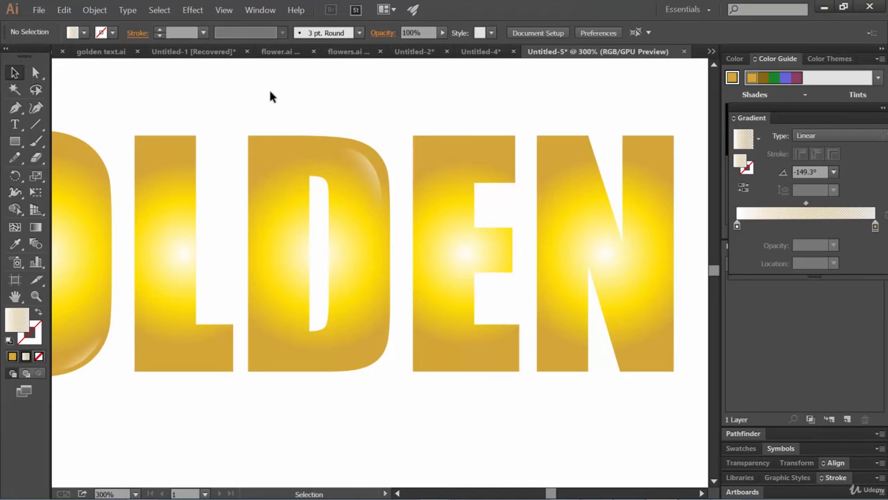
{"action": "key", "text": "space"}
{"action": "left_click_drag", "start_coordinate": [270, 105], "coordinate": [539, 113]}
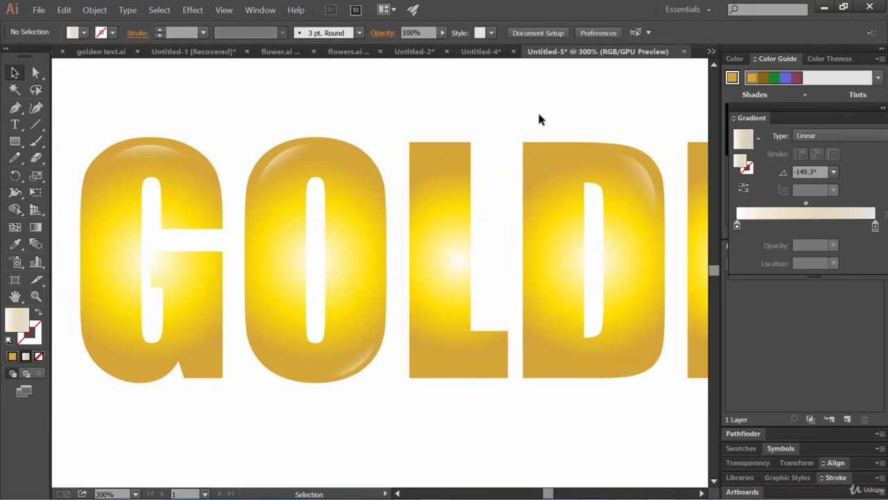
{"action": "key", "text": "ctrl+minus"}
{"action": "key", "text": "ctrl+minus"}
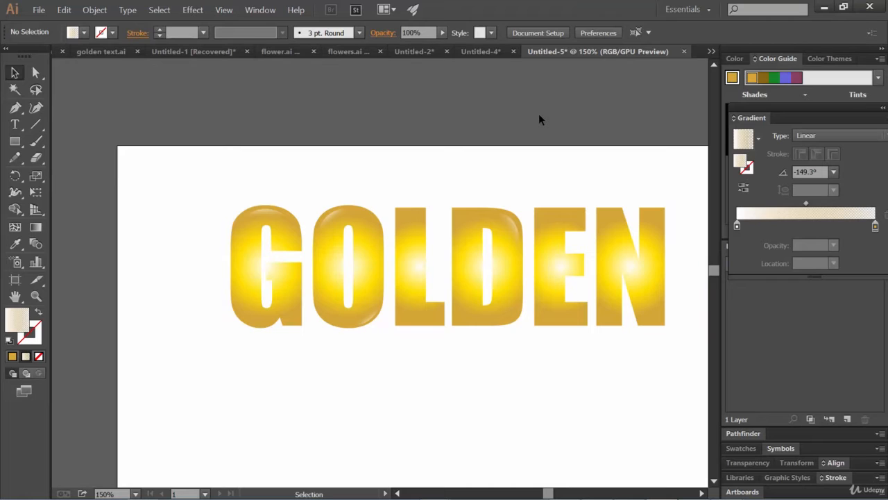
Step: Draw a rectangle over the GOLDEN lettering that covers the whole artboard from its upper left to its lower right corner
{"action": "key", "text": "space"}
{"action": "left_click_drag", "start_coordinate": [571, 275], "coordinate": [576, 230]}
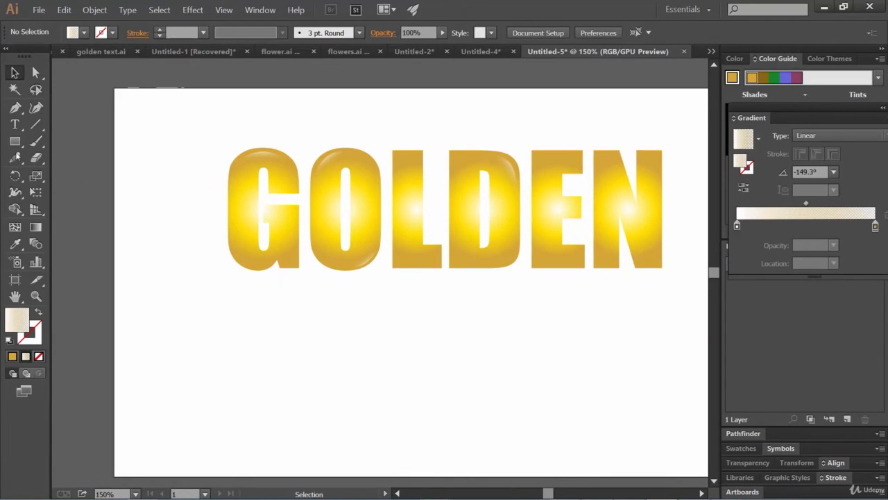
{"action": "left_click", "coordinate": [15, 141]}
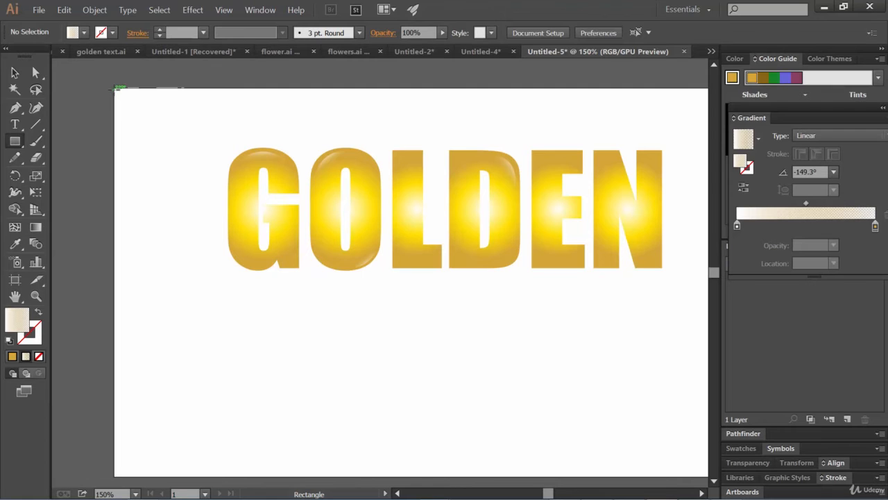
{"action": "left_click_drag", "start_coordinate": [115, 89], "coordinate": [665, 444]}
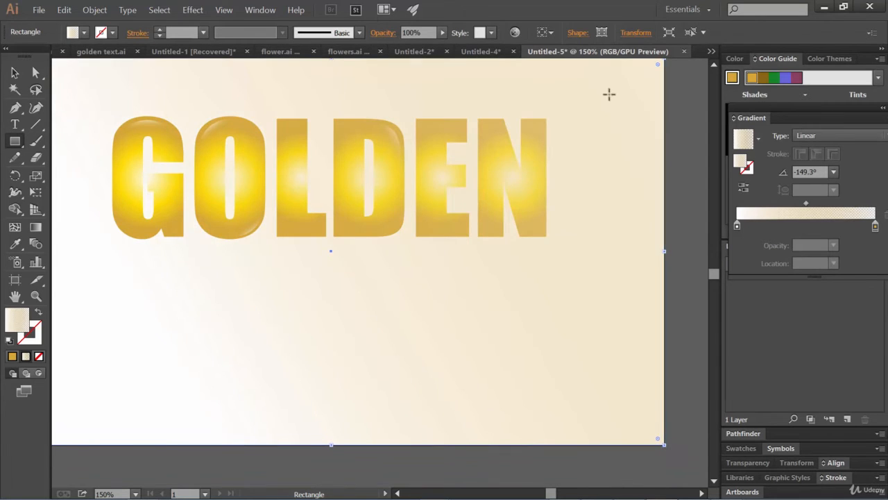
Step: Try the white-to-orange radial gradient swatch on the artboard-sized rectangle, but settle on a solid black fill
{"action": "left_click", "coordinate": [82, 32]}
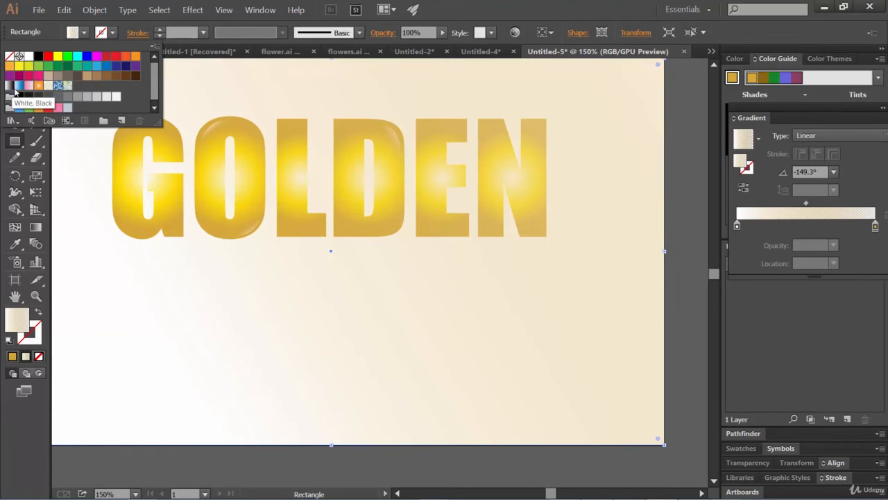
{"action": "left_click", "coordinate": [38, 85]}
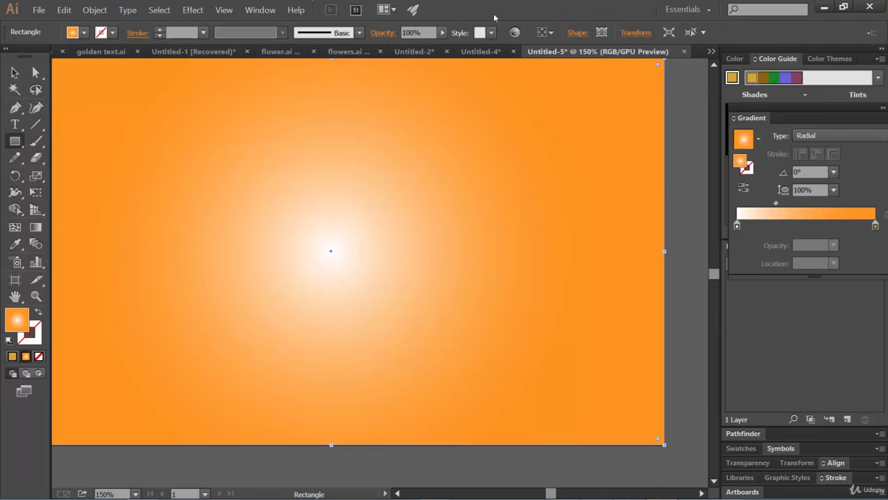
{"action": "left_click", "coordinate": [84, 33]}
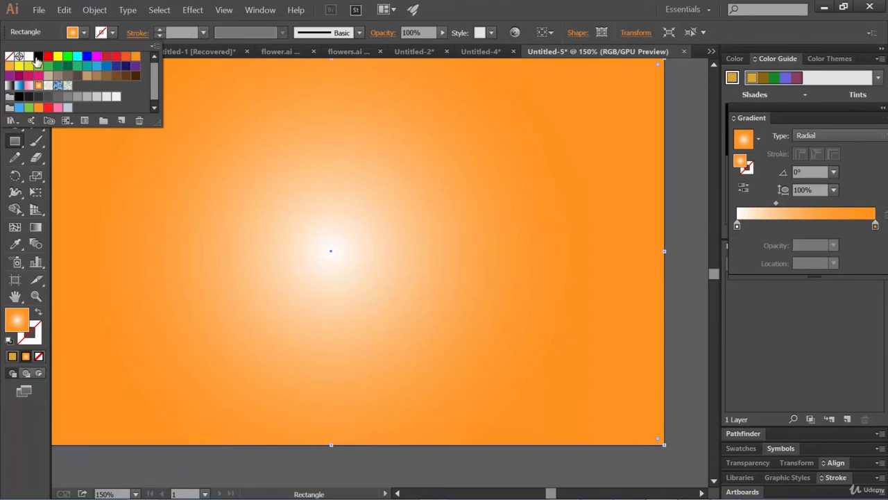
{"action": "left_click", "coordinate": [39, 56]}
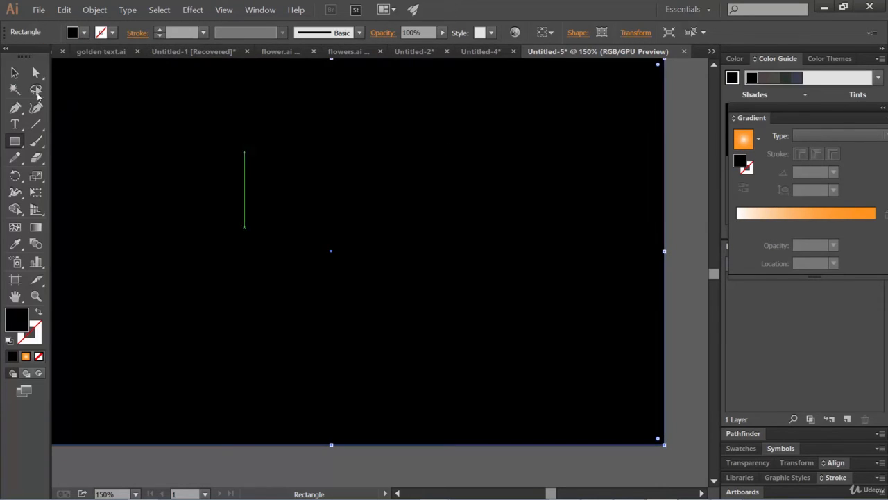
Step: Send the black rectangle to the back so that it forms the background of the GOLDEN lettering
{"action": "left_click", "coordinate": [15, 72]}
{"action": "right_click", "coordinate": [430, 172]}
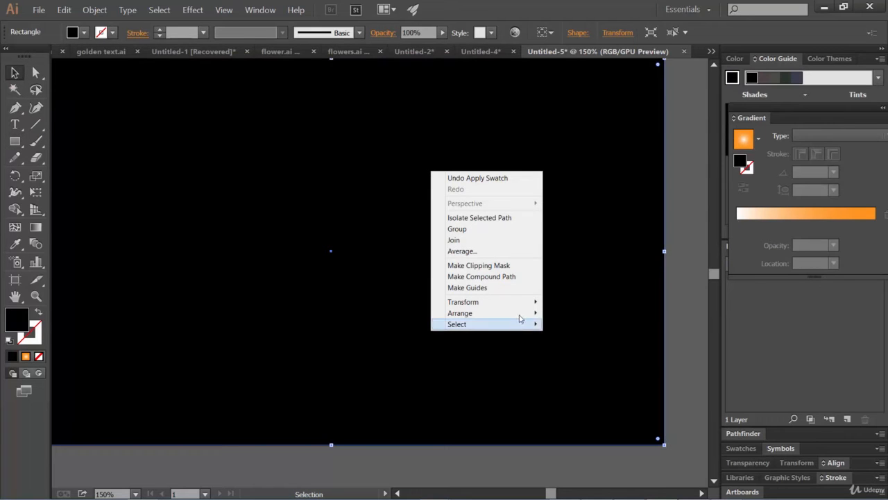
{"action": "mouse_move", "coordinate": [522, 314]}
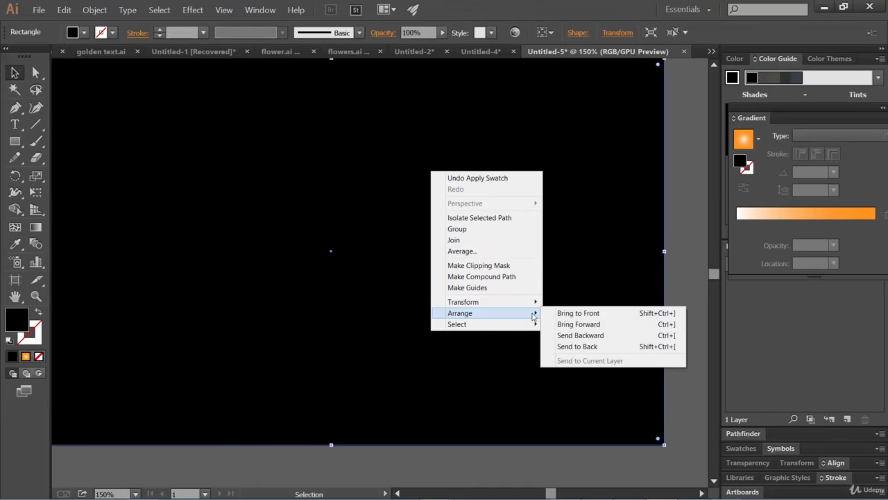
{"action": "left_click", "coordinate": [590, 346]}
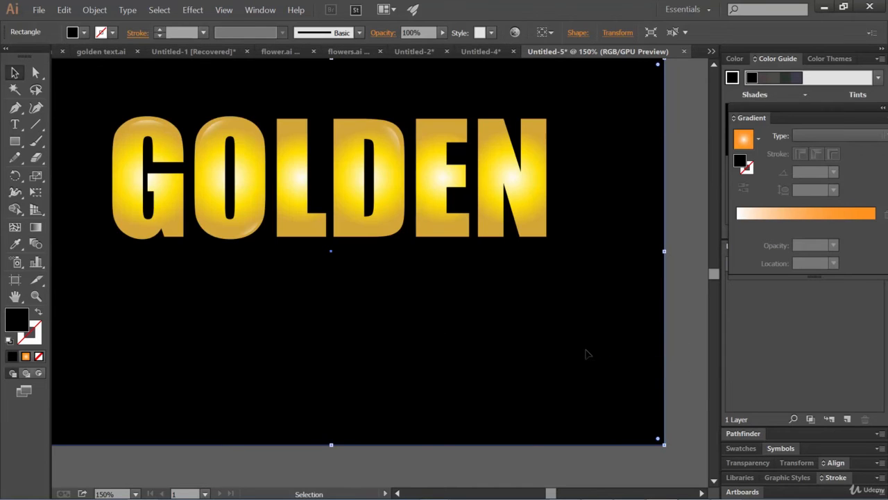
{"action": "key", "text": "ctrl+1"}
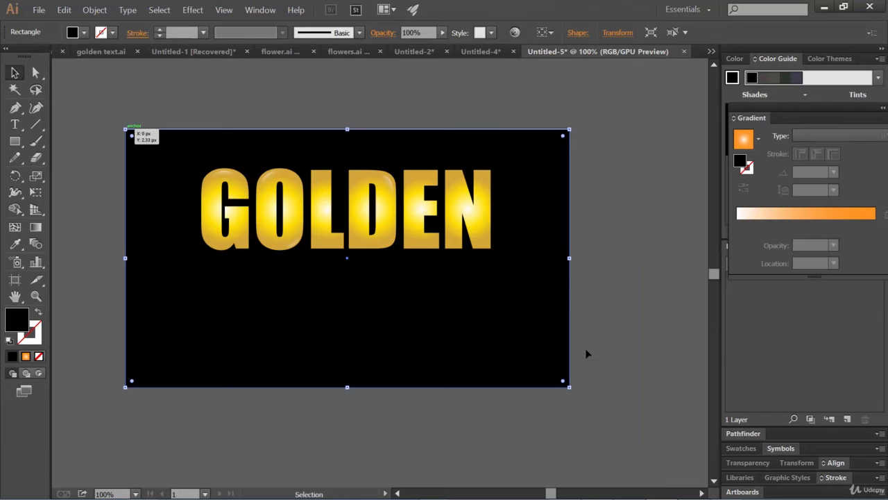
Step: Change the outer gradient stop of the GOLDEN lettering to a deeper orange, R 212, G 122, B 21
{"action": "left_click", "coordinate": [483, 236]}
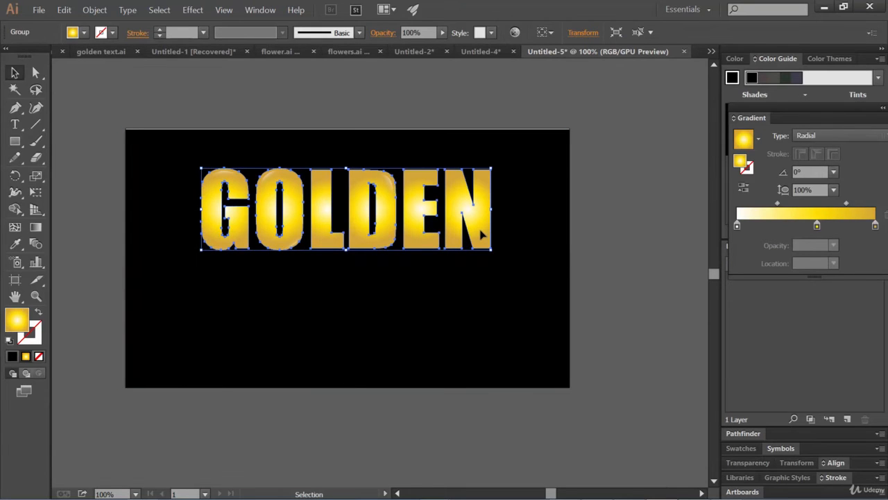
{"action": "double_click", "coordinate": [875, 227]}
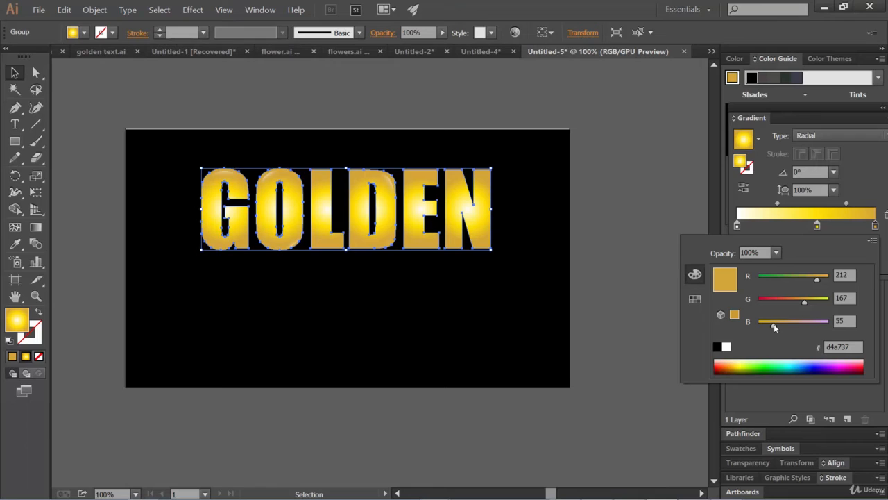
{"action": "left_click_drag", "start_coordinate": [774, 325], "coordinate": [787, 326]}
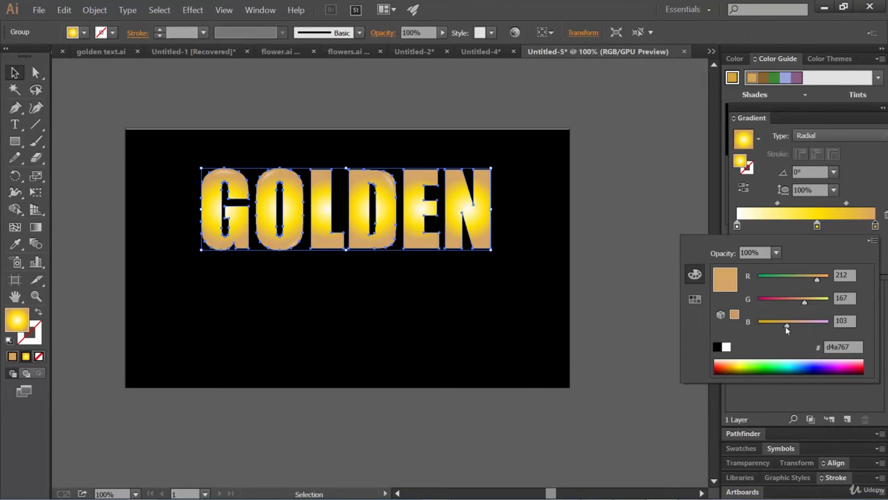
{"action": "left_click_drag", "start_coordinate": [786, 326], "coordinate": [764, 328]}
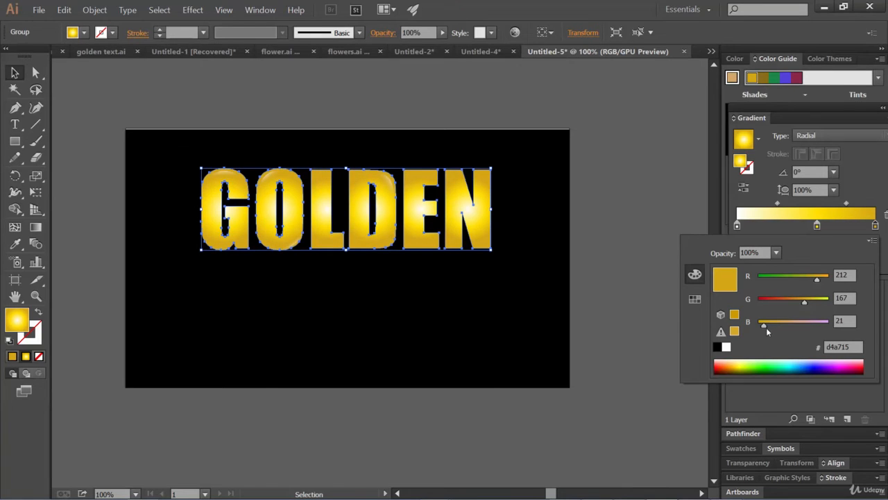
{"action": "left_click_drag", "start_coordinate": [804, 303], "coordinate": [791, 303]}
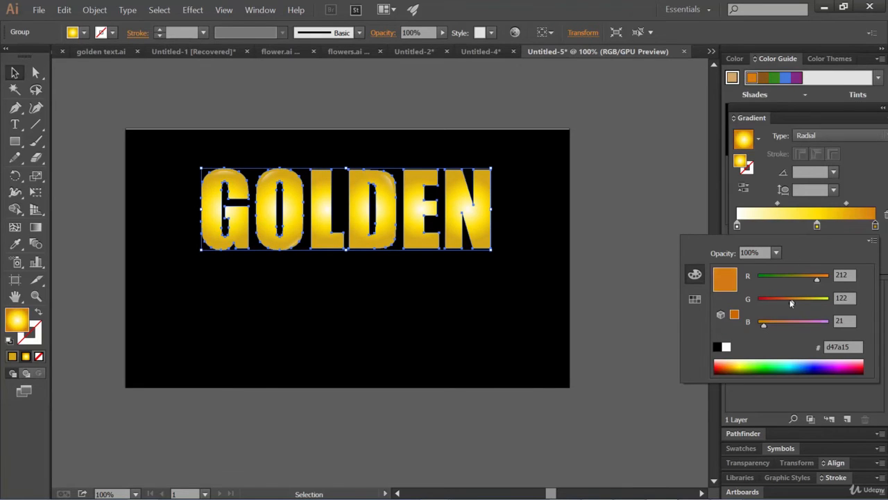
{"action": "left_click", "coordinate": [640, 274]}
{"action": "left_click", "coordinate": [641, 276]}
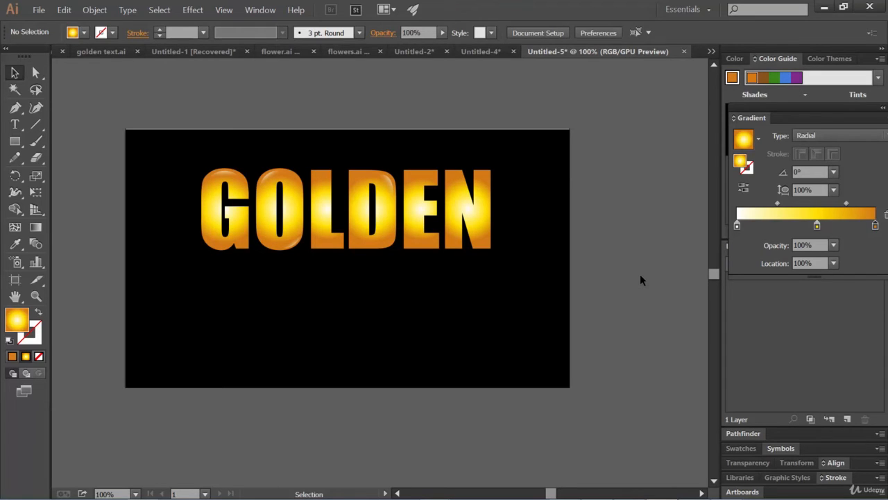
Step: Undo the last gradient color change on the GOLDEN lettering and redo it
{"action": "key", "text": "ctrl+s"}
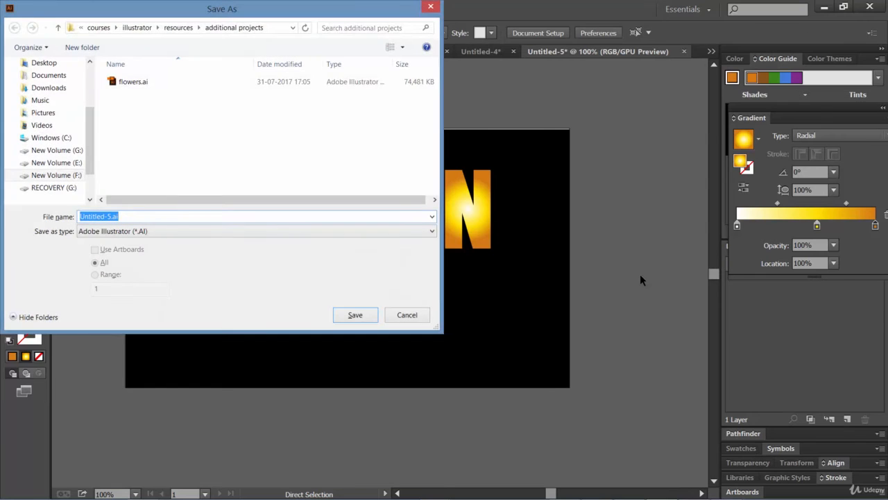
{"action": "left_click", "coordinate": [409, 318]}
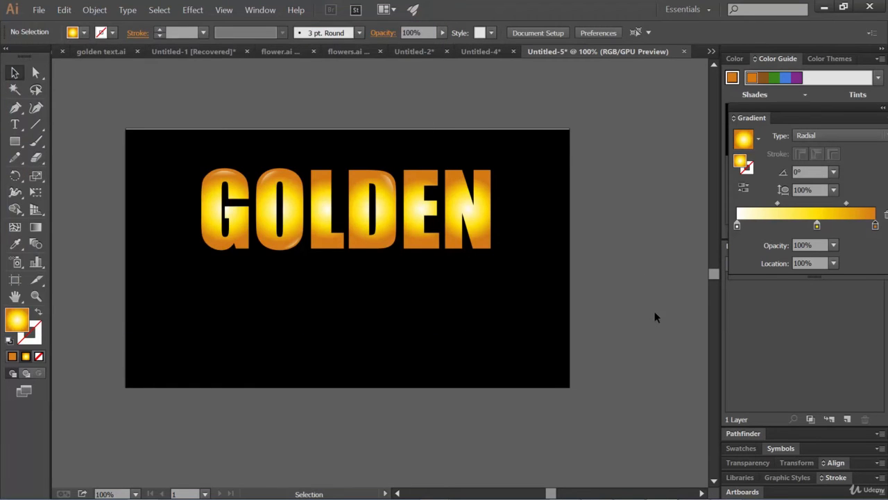
{"action": "key", "text": "ctrl"}
{"action": "key", "text": "ctrl+a"}
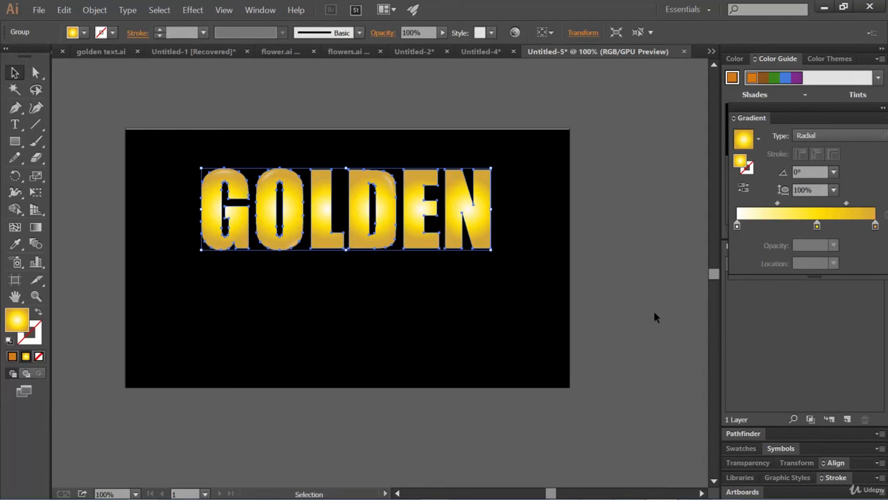
{"action": "left_click", "coordinate": [654, 311]}
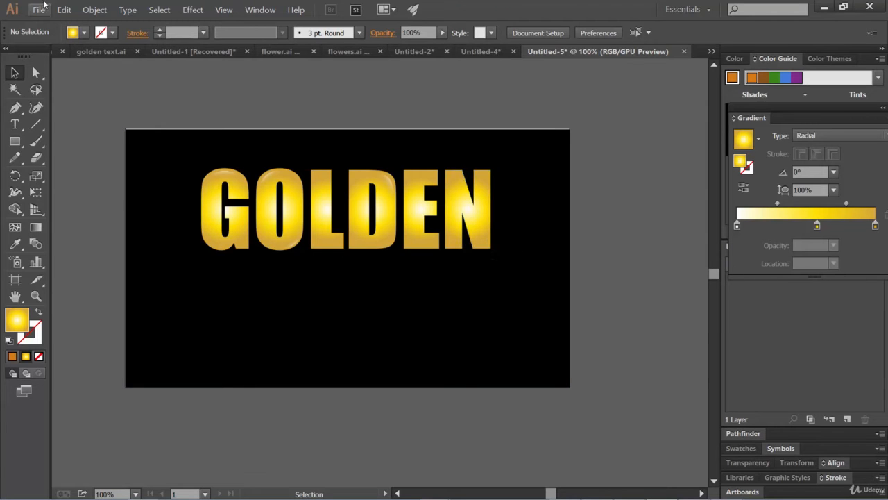
{"action": "left_click", "coordinate": [64, 10]}
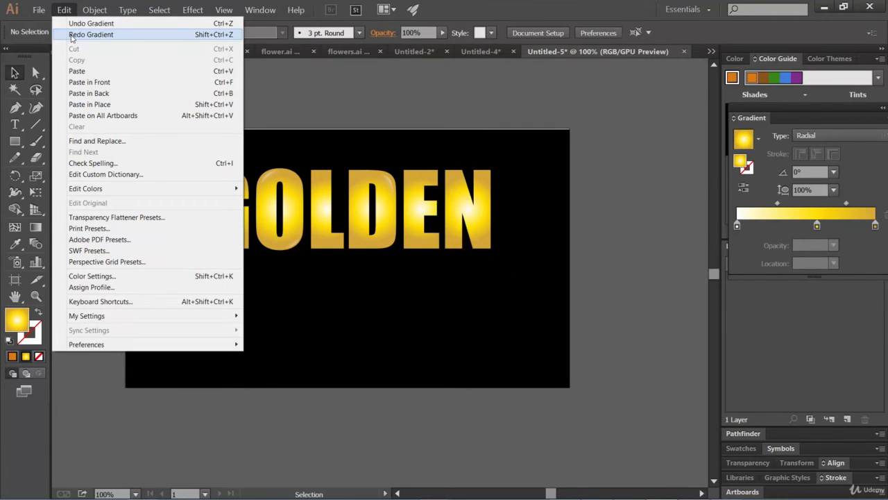
{"action": "left_click", "coordinate": [72, 35]}
{"action": "left_click", "coordinate": [655, 268]}
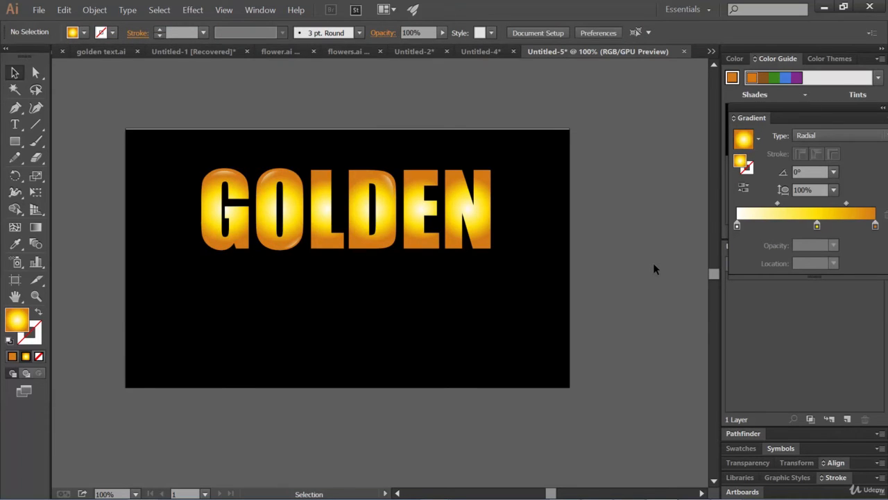
Step: Try moving the gradient's yellow stop to 52.38% and setting its outer stop to R 212, G 158, B 21
{"action": "left_click_drag", "start_coordinate": [817, 226], "coordinate": [810, 227]}
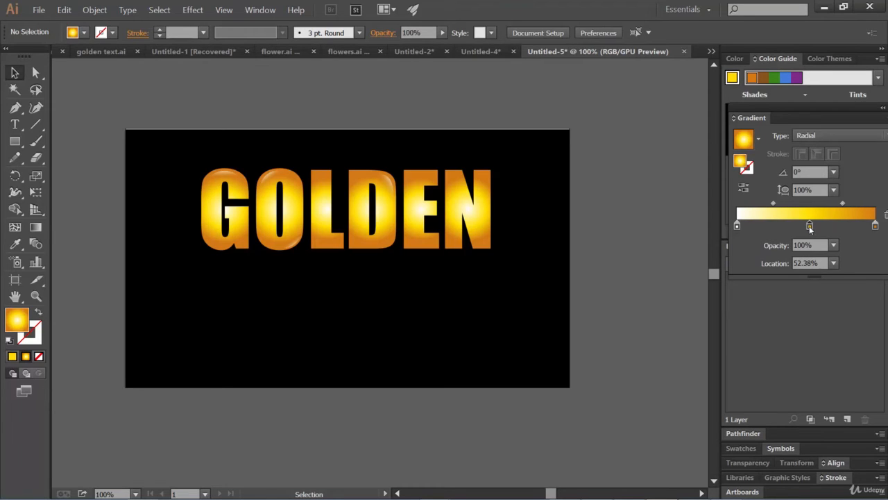
{"action": "double_click", "coordinate": [875, 226]}
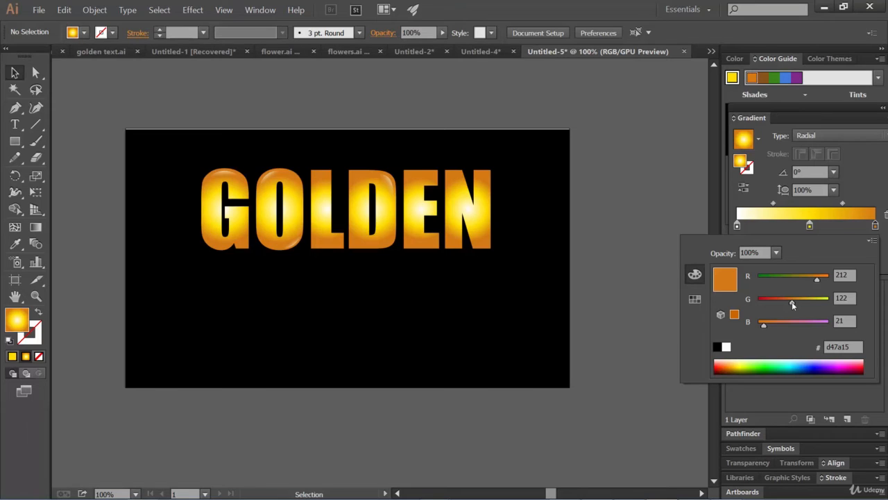
{"action": "left_click_drag", "start_coordinate": [793, 305], "coordinate": [803, 305]}
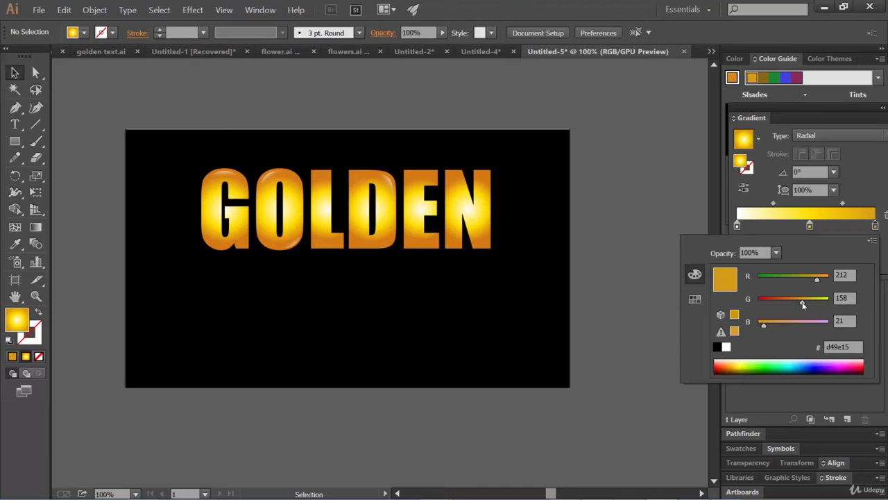
{"action": "left_click", "coordinate": [611, 199]}
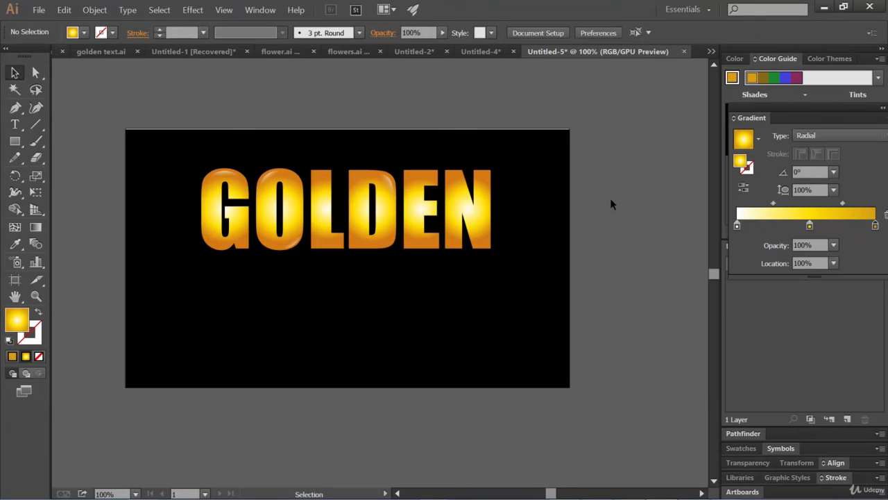
{"action": "left_click", "coordinate": [410, 210]}
{"action": "left_click", "coordinate": [639, 221]}
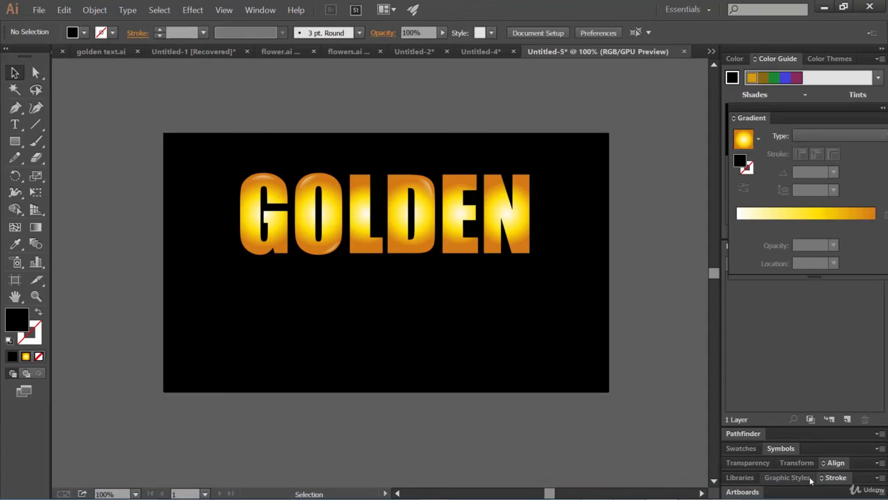
Step: Expand Layer 1 and lock the black background rectangle
{"action": "left_click", "coordinate": [260, 10]}
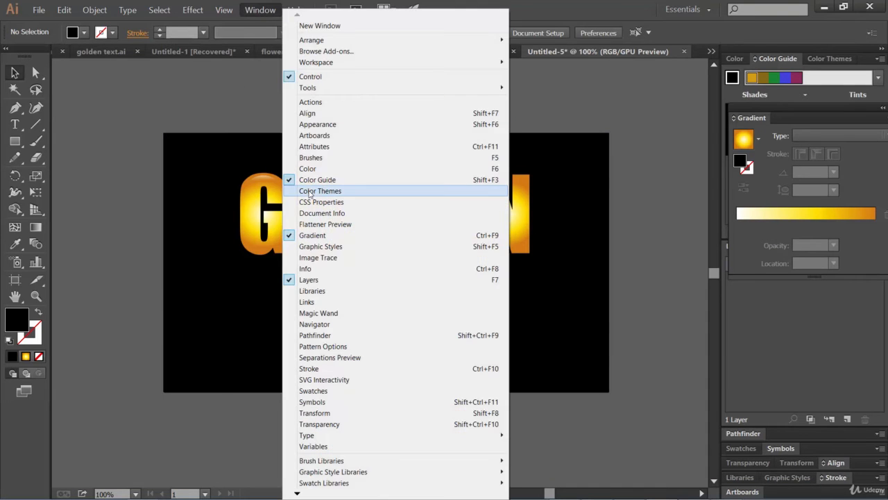
{"action": "left_click", "coordinate": [320, 279]}
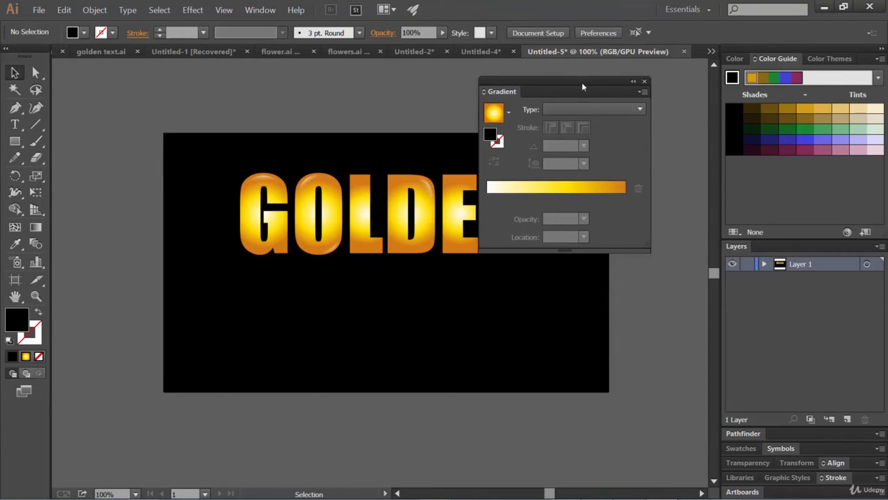
{"action": "left_click_drag", "start_coordinate": [581, 82], "coordinate": [709, 56]}
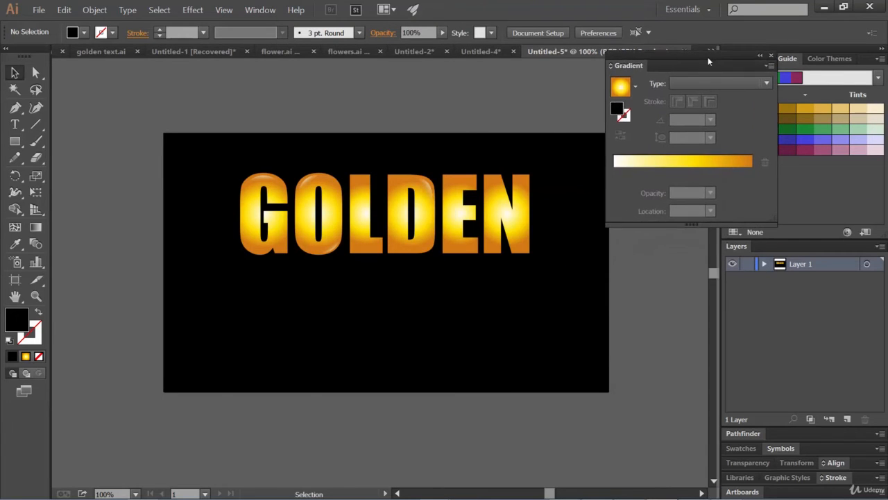
{"action": "left_click", "coordinate": [764, 265]}
{"action": "left_click", "coordinate": [747, 351]}
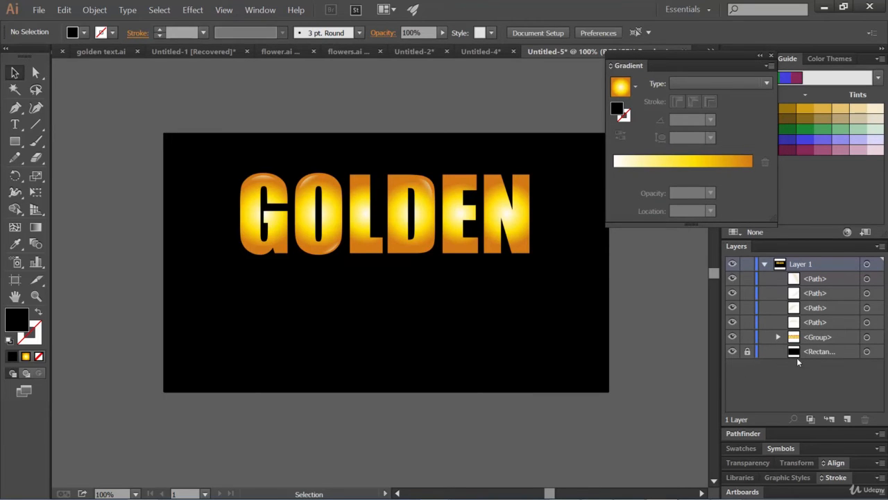
Step: Group all GOLDEN letters together with their highlight shapes
{"action": "left_click_drag", "start_coordinate": [550, 268], "coordinate": [217, 168]}
{"action": "key", "text": "a"}
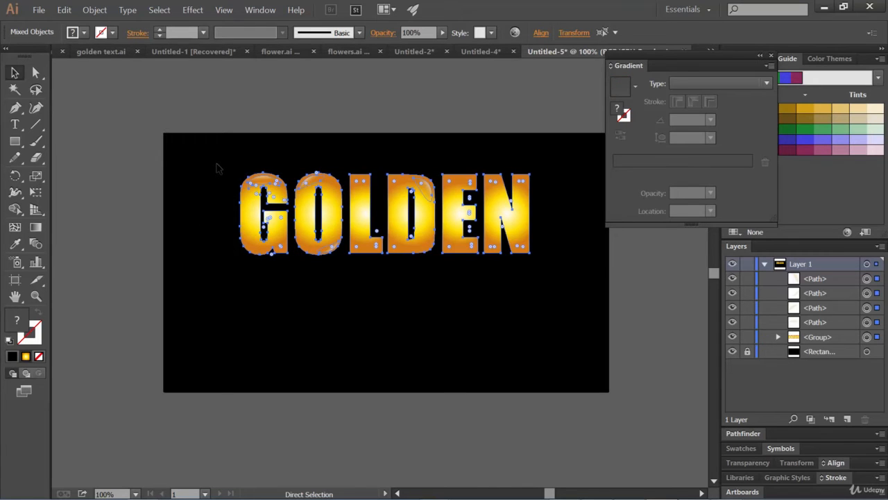
{"action": "key", "text": "ctrl+g"}
{"action": "key", "text": "v"}
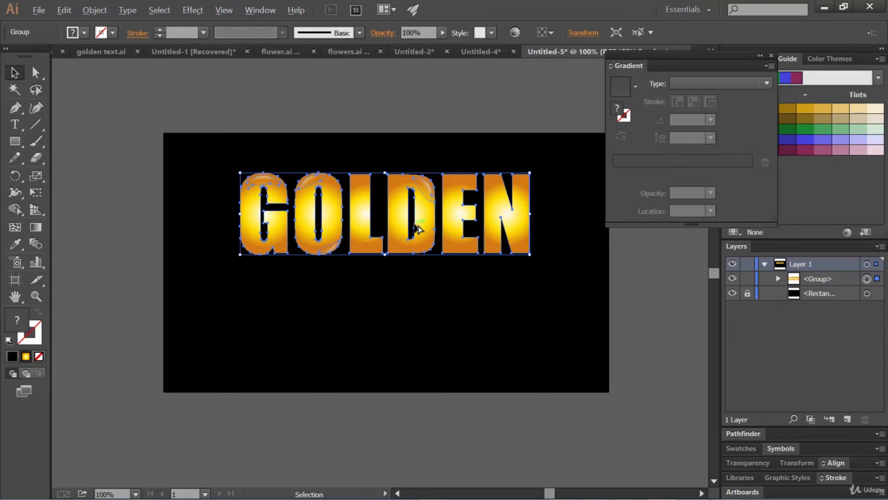
Step: Duplicate the GOLDEN group straight down by about 200 px, placing the copy directly below the original
{"action": "left_click_drag", "start_coordinate": [424, 250], "coordinate": [425, 324]}
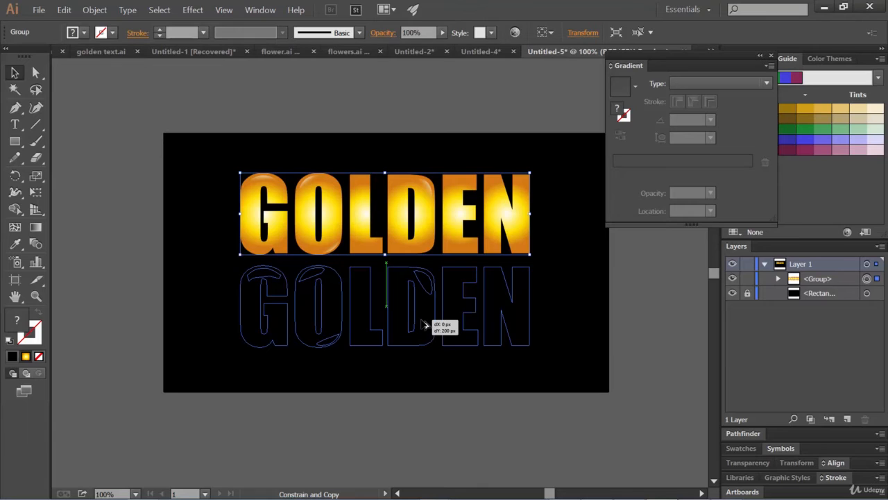
{"action": "left_click_drag", "start_coordinate": [425, 325], "coordinate": [423, 321]}
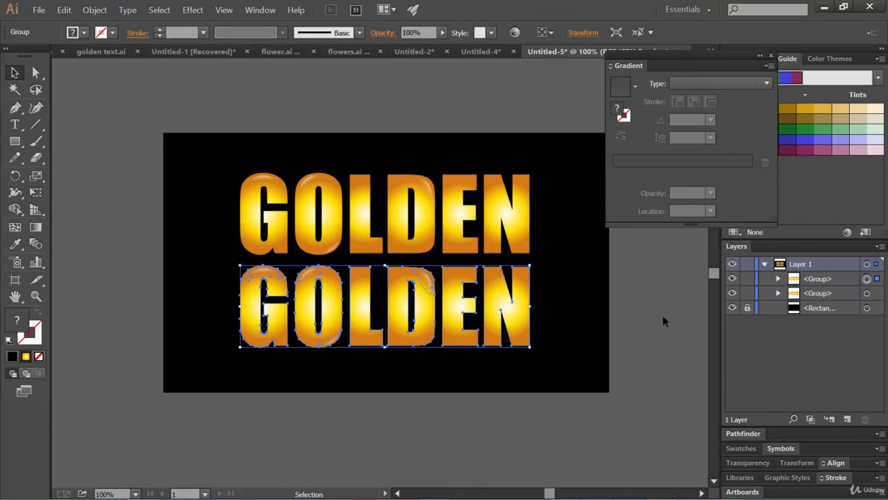
{"action": "left_click", "coordinate": [95, 109]}
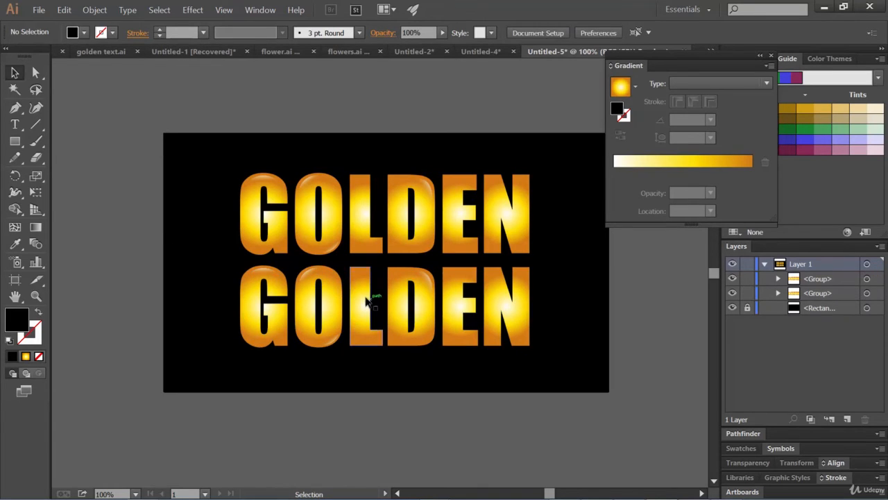
Step: Reflect the lower GOLDEN copy across the horizontal axis so it is flipped upside down
{"action": "left_click", "coordinate": [367, 303]}
{"action": "right_click", "coordinate": [367, 300]}
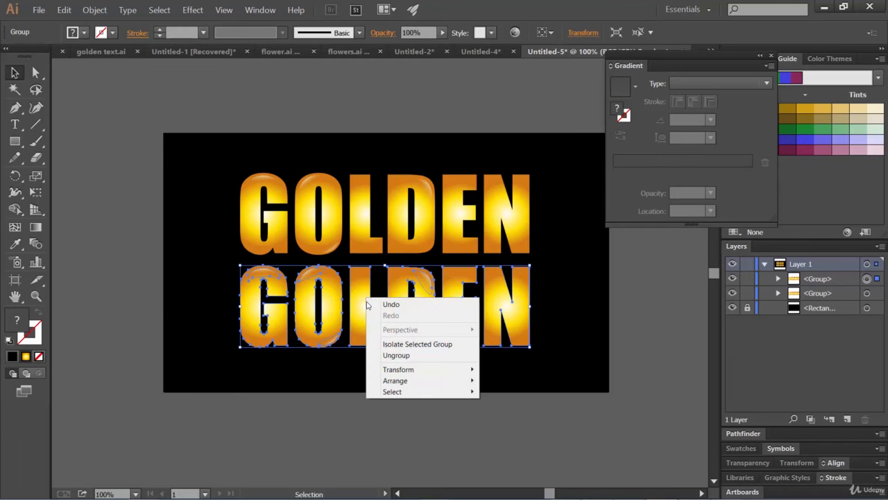
{"action": "mouse_move", "coordinate": [442, 372]}
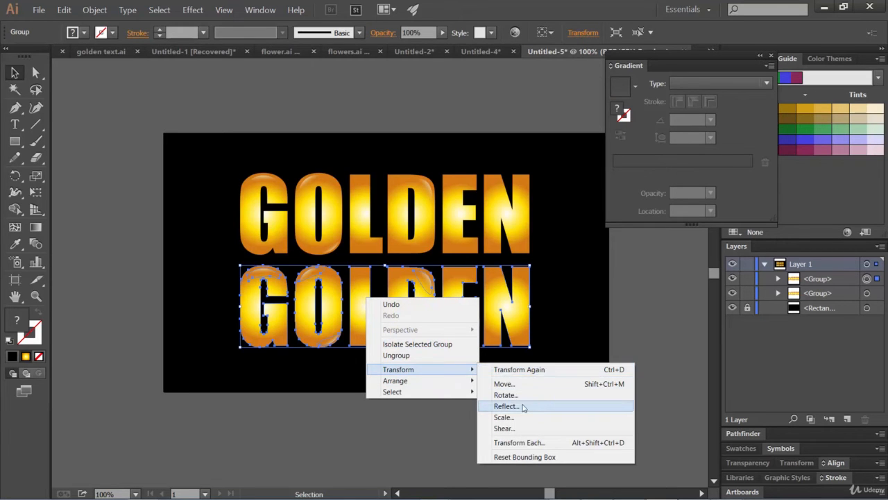
{"action": "left_click", "coordinate": [522, 408]}
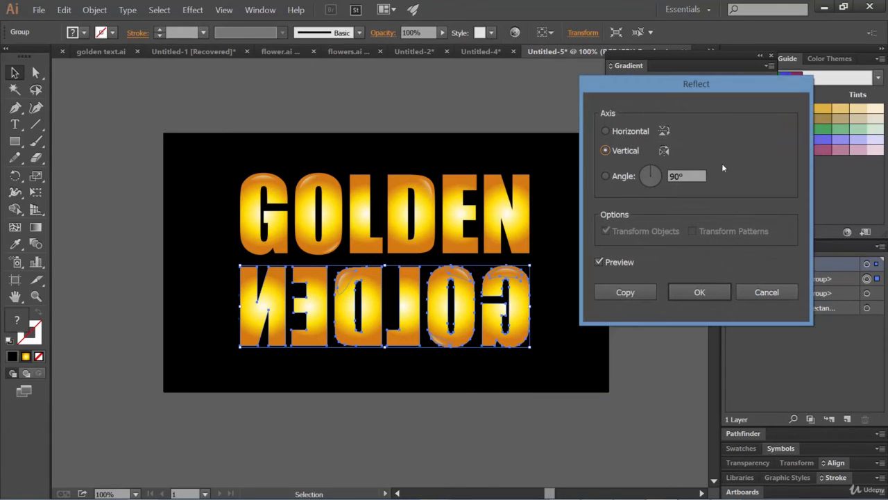
{"action": "left_click", "coordinate": [631, 134]}
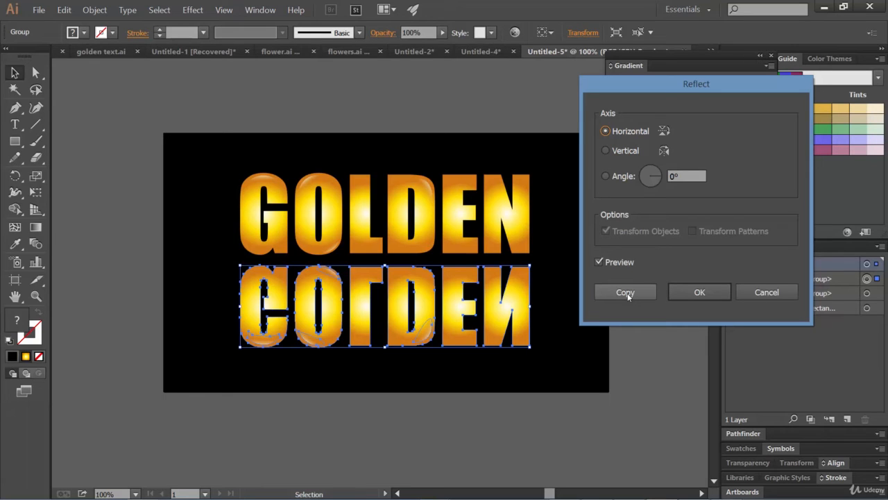
{"action": "left_click", "coordinate": [694, 290]}
{"action": "left_click", "coordinate": [655, 353]}
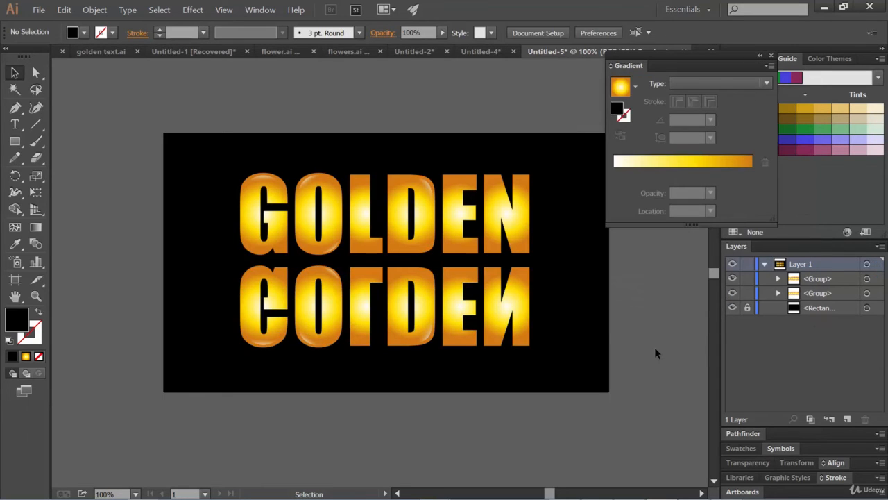
Step: Draw a rectangle covering the flipped GOLDEN copy and fill it with the white-to-black linear gradient swatch
{"action": "left_click", "coordinate": [503, 308]}
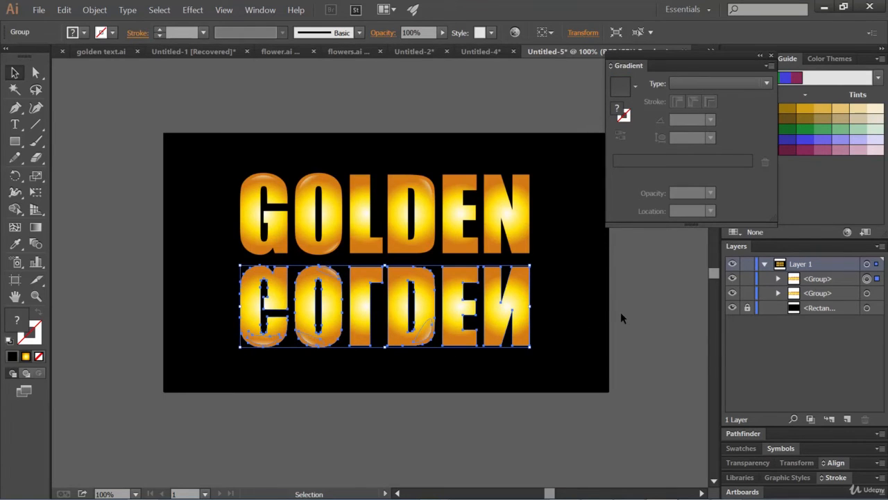
{"action": "left_click", "coordinate": [14, 141]}
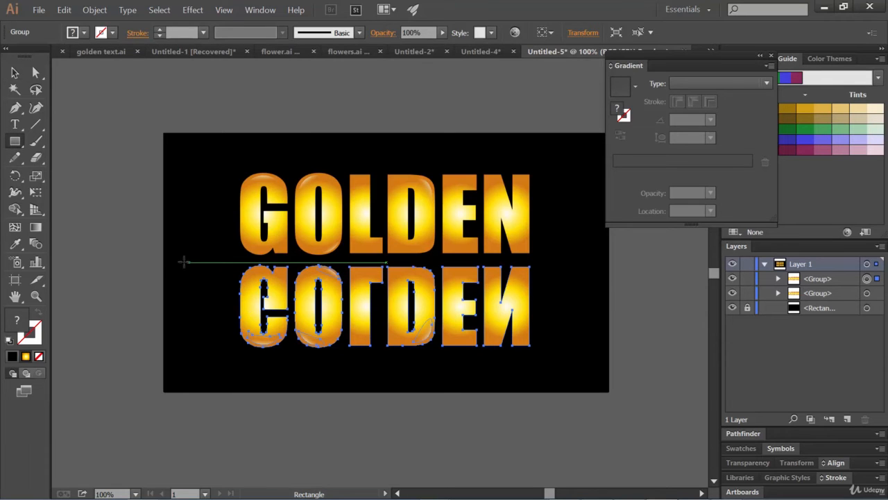
{"action": "left_click_drag", "start_coordinate": [178, 262], "coordinate": [596, 375]}
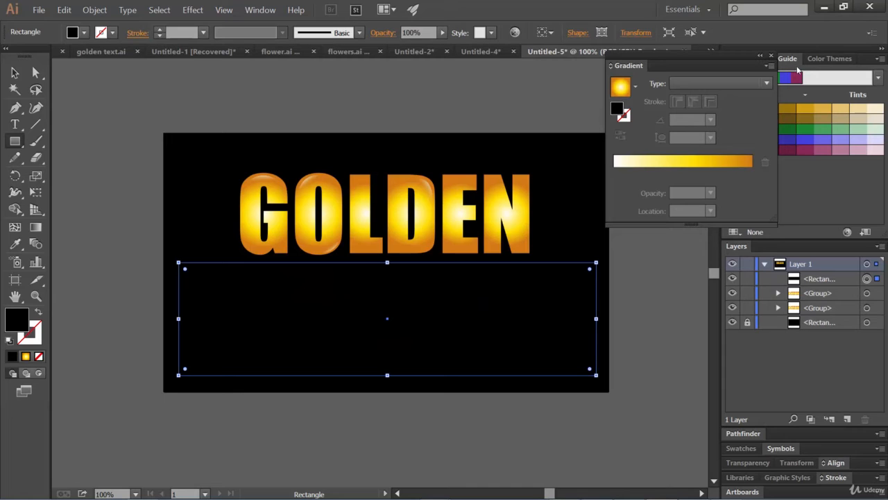
{"action": "left_click", "coordinate": [82, 34]}
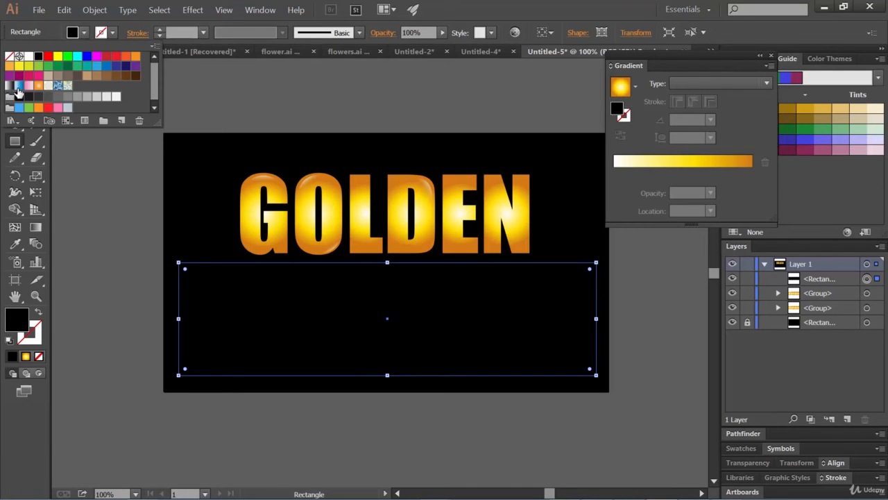
{"action": "left_click", "coordinate": [9, 85]}
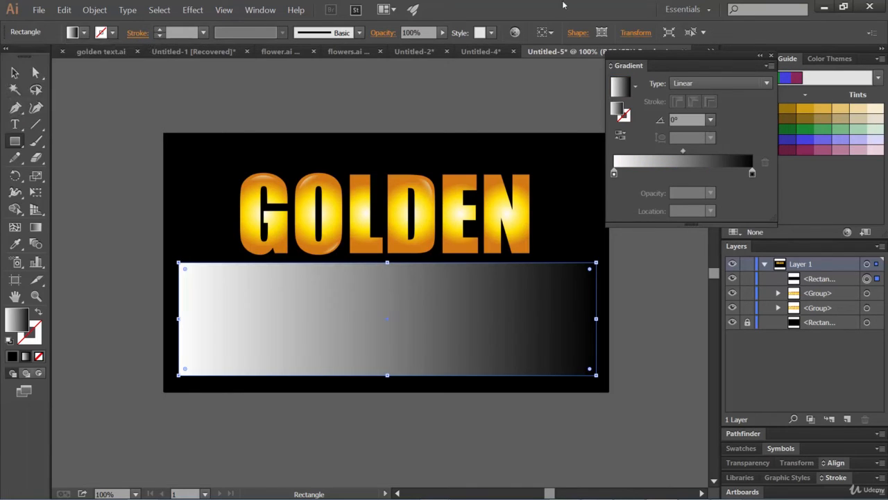
Step: Redirect the rectangle's gradient downward at about -89.8°, starting within the upper lettering and fading to black around the rectangle's middle
{"action": "left_click", "coordinate": [36, 227]}
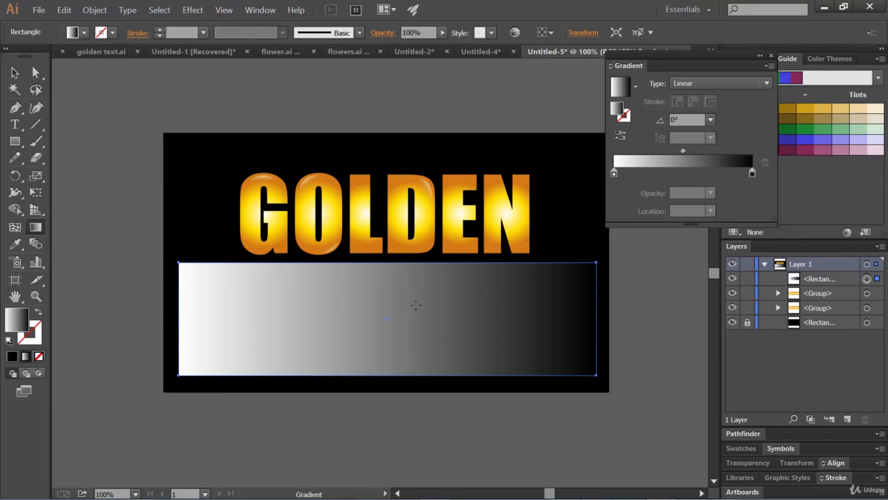
{"action": "left_click_drag", "start_coordinate": [395, 276], "coordinate": [399, 336]}
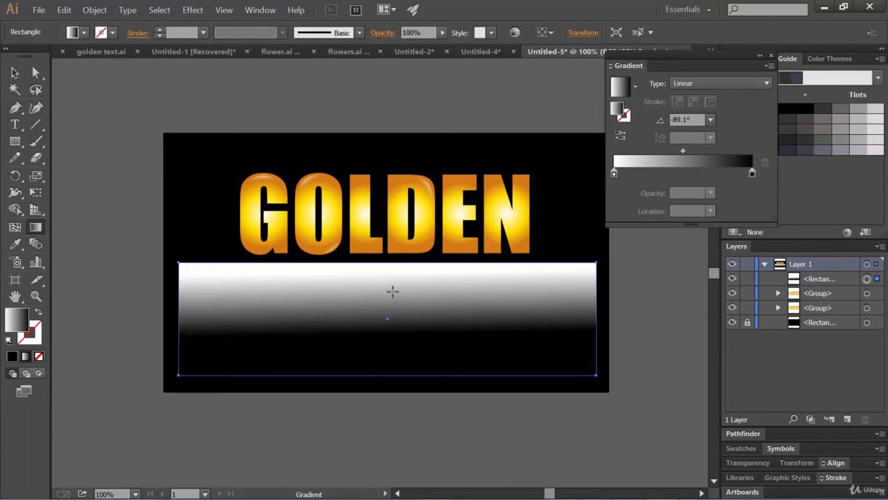
{"action": "left_click_drag", "start_coordinate": [397, 193], "coordinate": [399, 342]}
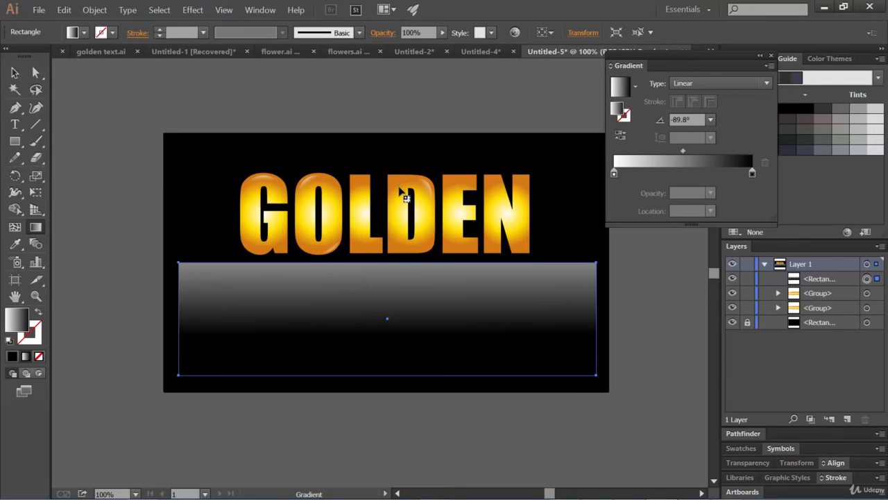
{"action": "left_click_drag", "start_coordinate": [399, 175], "coordinate": [399, 319]}
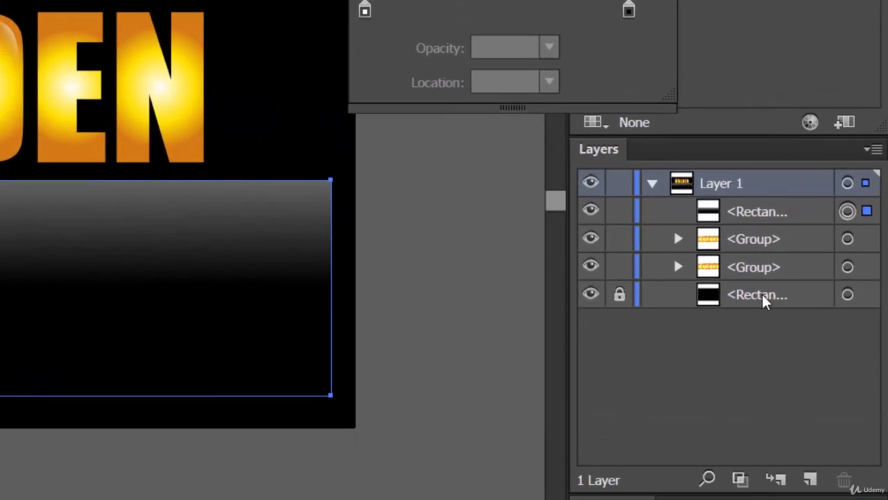
Step: Hide and show the original GOLDEN group to identify which layer entry it is
{"action": "left_click", "coordinate": [753, 212]}
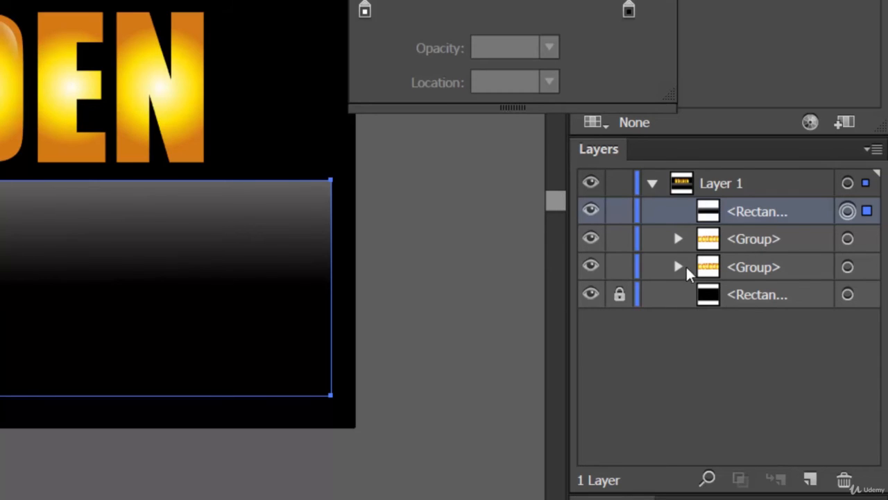
{"action": "left_click", "coordinate": [590, 267]}
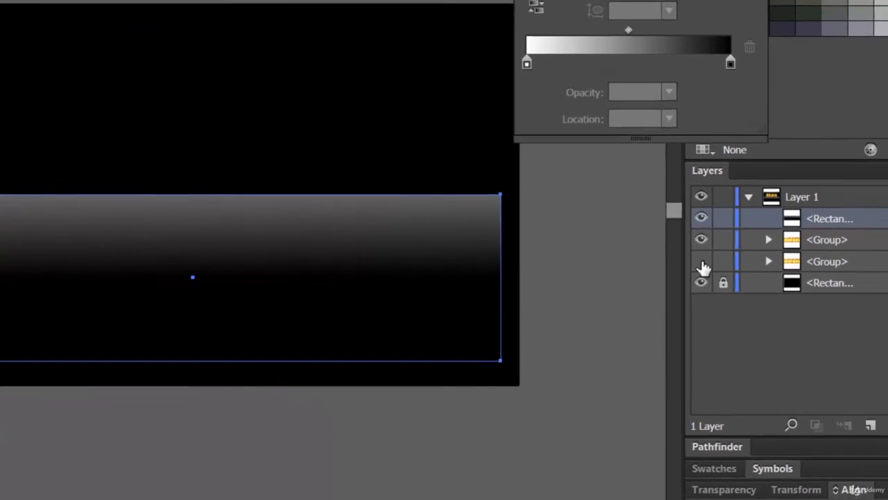
{"action": "left_click", "coordinate": [756, 258]}
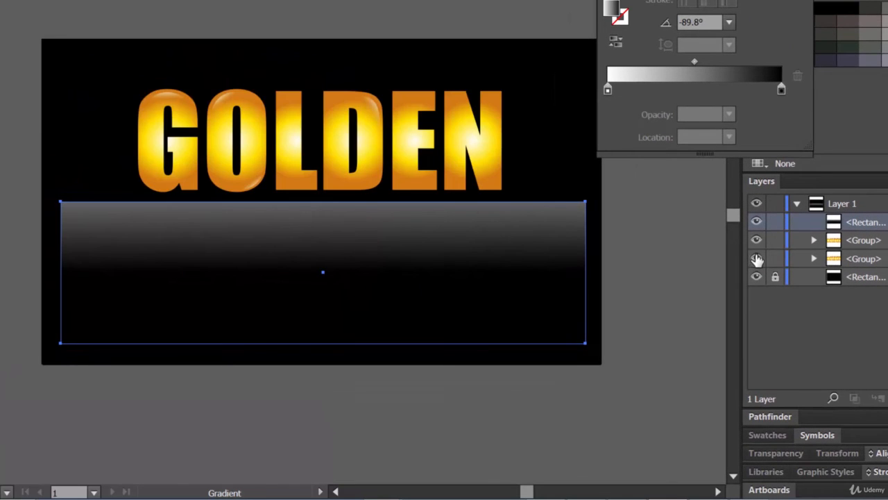
Step: Highlight the gradient rectangle and flipped GOLDEN group entries in the layer list and show the Transparency settings in a floating window
{"action": "left_click", "coordinate": [870, 225], "text": "shift"}
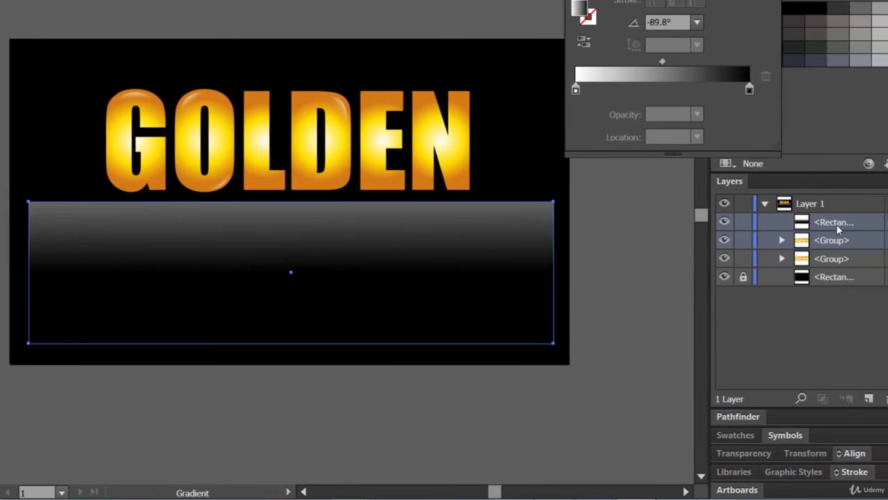
{"action": "left_click", "coordinate": [708, 454]}
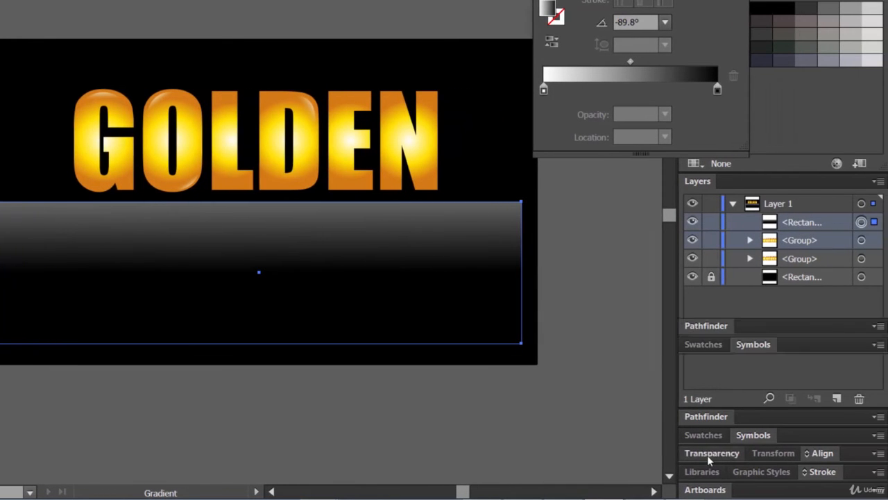
{"action": "left_click_drag", "start_coordinate": [727, 361], "coordinate": [604, 228]}
{"action": "left_click", "coordinate": [144, 0]}
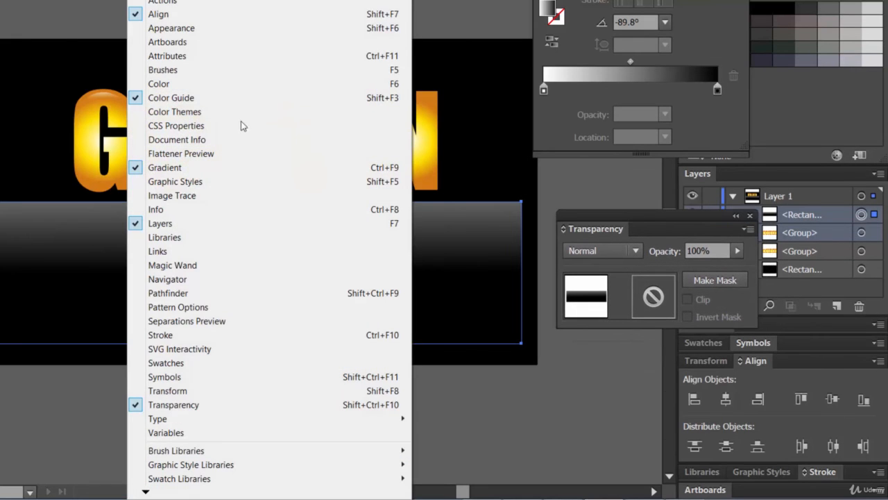
{"action": "left_click", "coordinate": [195, 409]}
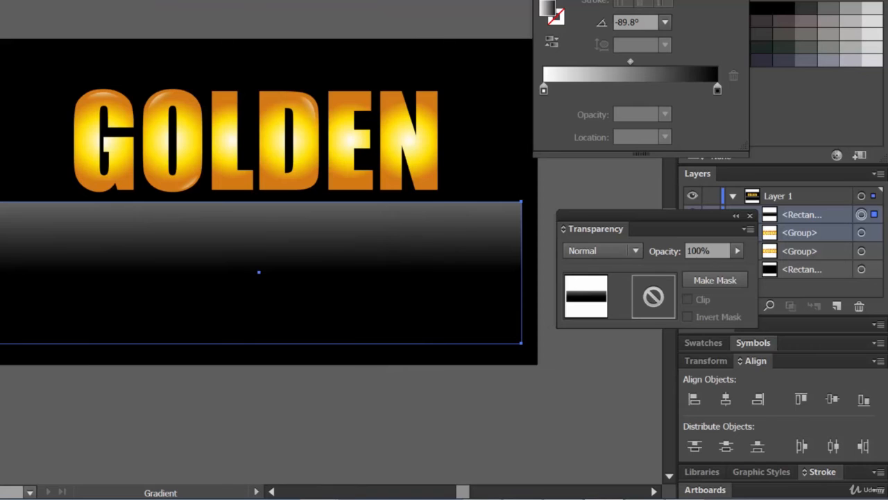
Step: Try making an opacity mask on the gradient rectangle alone, release it, and move the Transparency settings clear of the layer list
{"action": "left_click", "coordinate": [719, 279]}
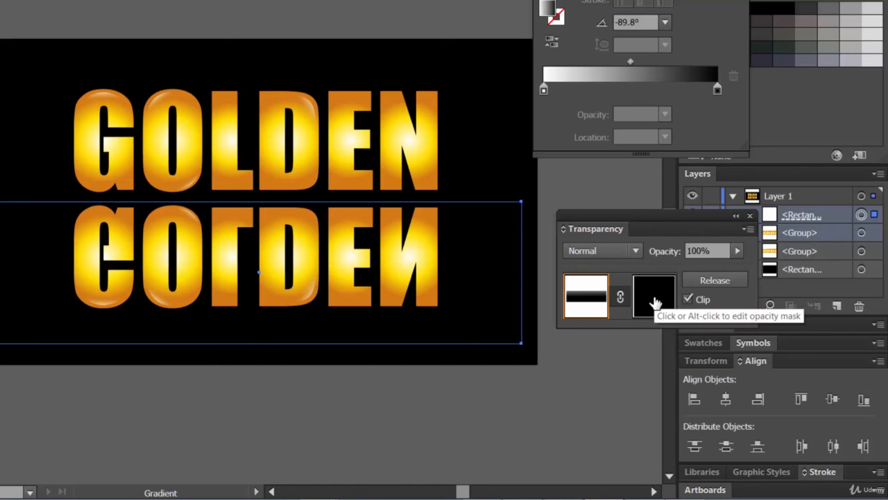
{"action": "left_click", "coordinate": [721, 280]}
{"action": "left_click_drag", "start_coordinate": [694, 215], "coordinate": [763, 323]}
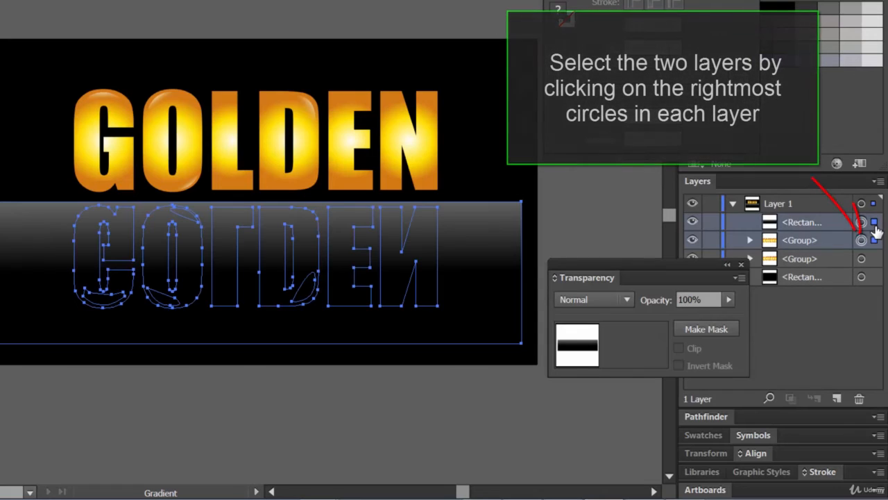
Step: Target the gradient rectangle and the flipped GOLDEN group together and make an opacity mask from them, leaving nothing selected
{"action": "left_click", "coordinate": [861, 240], "text": "shift"}
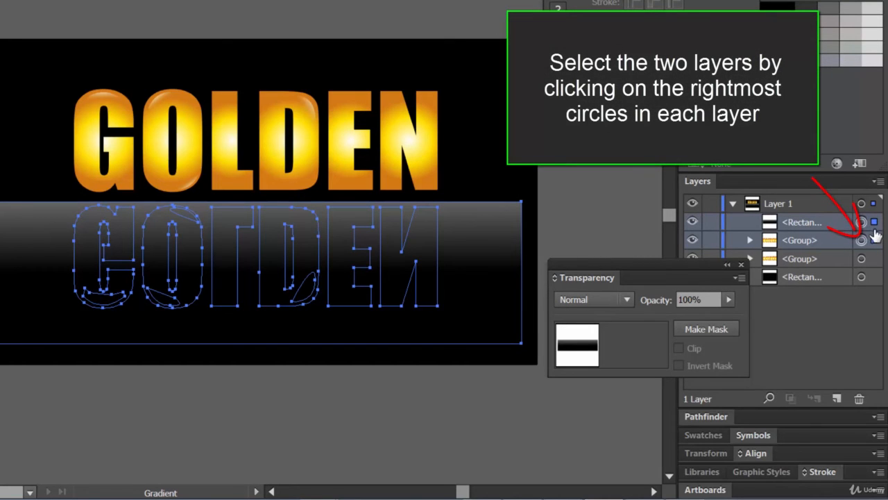
{"action": "left_click", "coordinate": [813, 356]}
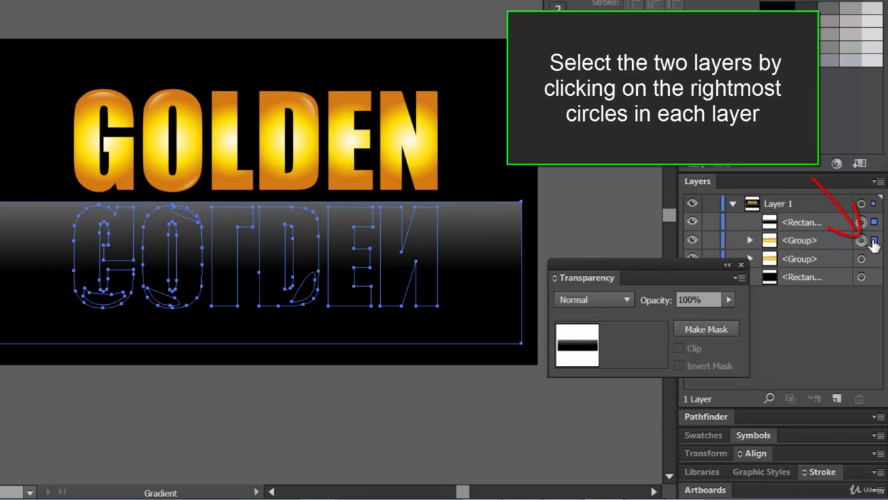
{"action": "left_click", "coordinate": [824, 260]}
{"action": "left_click", "coordinate": [815, 276]}
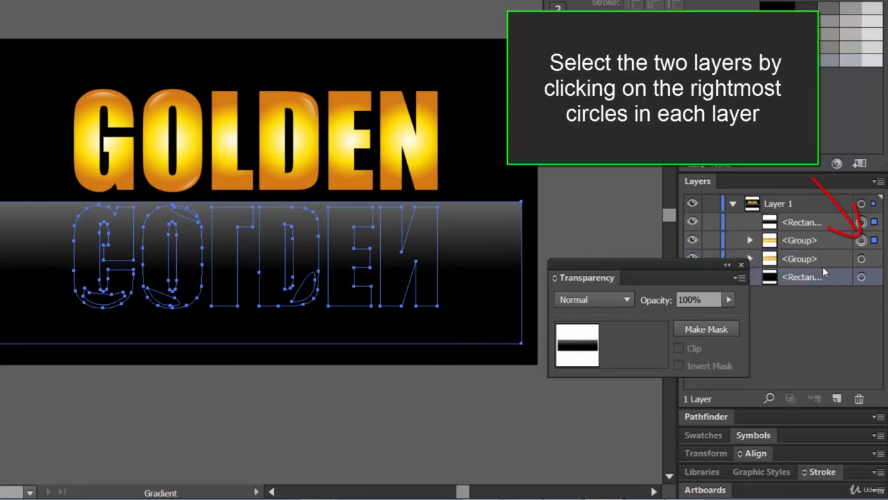
{"action": "left_click", "coordinate": [862, 258]}
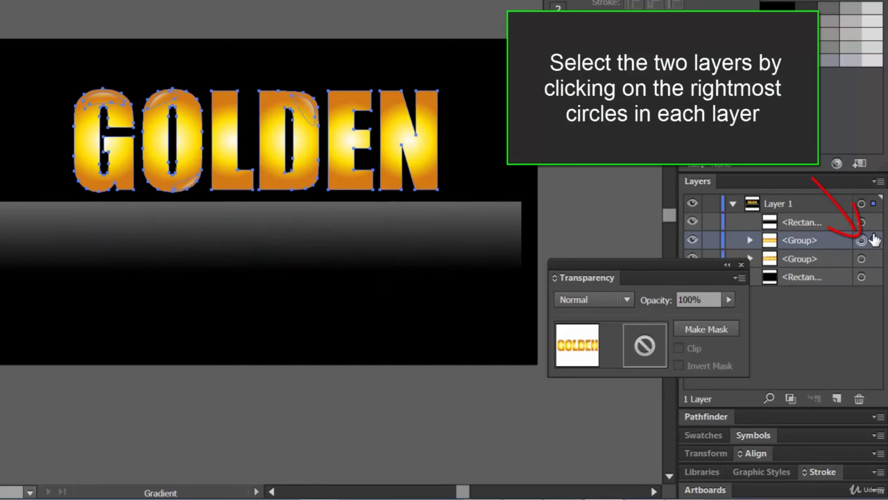
{"action": "left_click", "coordinate": [861, 240]}
{"action": "left_click", "coordinate": [864, 222], "text": "shift"}
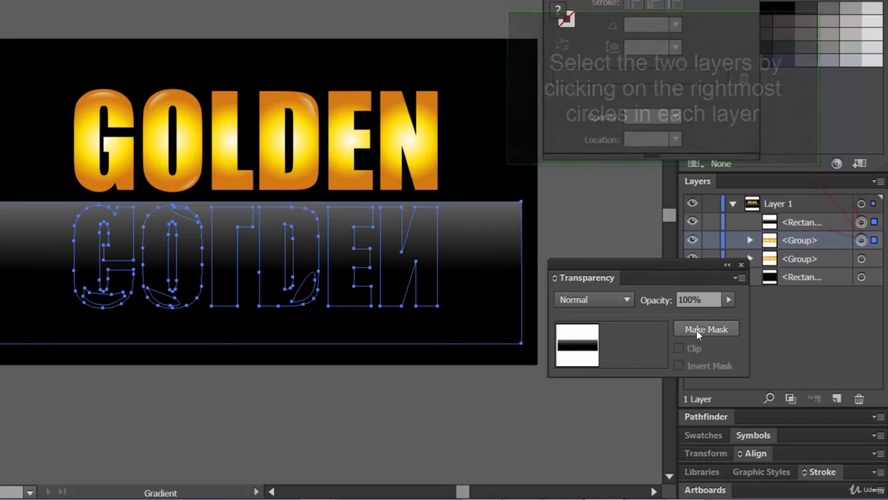
{"action": "left_click", "coordinate": [701, 330]}
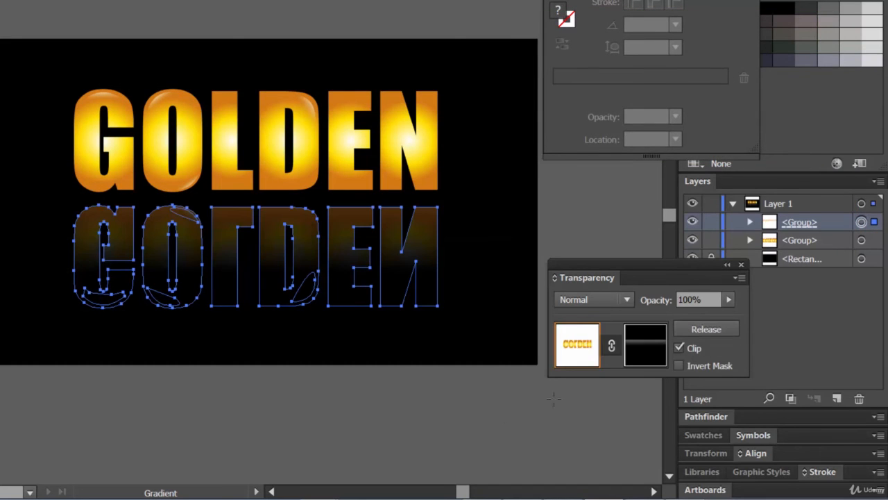
{"action": "key", "text": "v"}
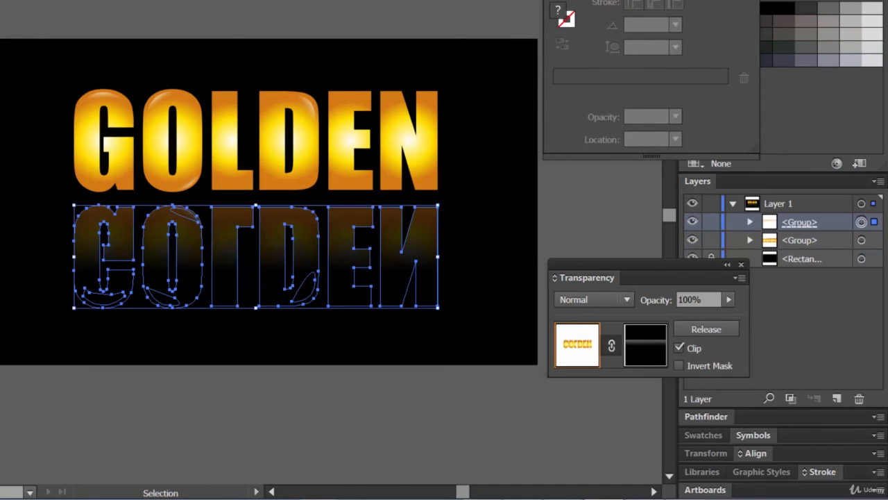
{"action": "left_click", "coordinate": [290, 411]}
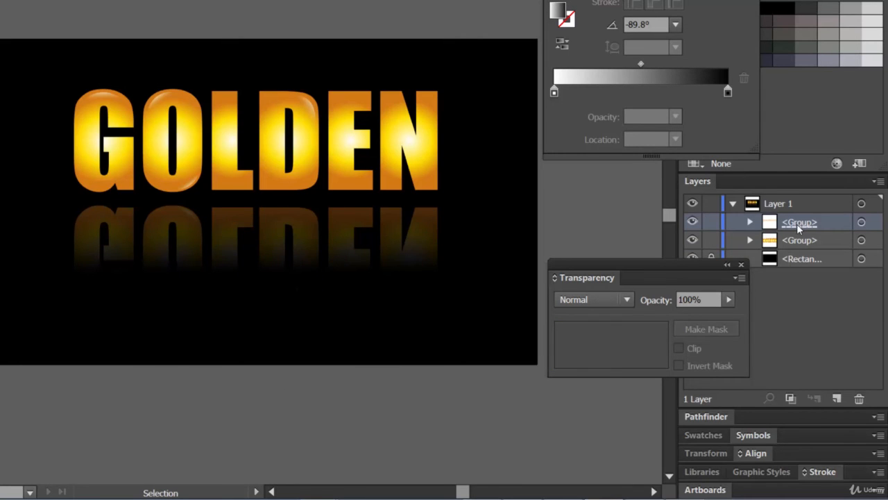
Step: Edit the reflection's opacity mask and redraw its white-to-black gradient vertically at -90°, from the middle of the original word to the reflection's lower part
{"action": "left_click", "coordinate": [272, 250]}
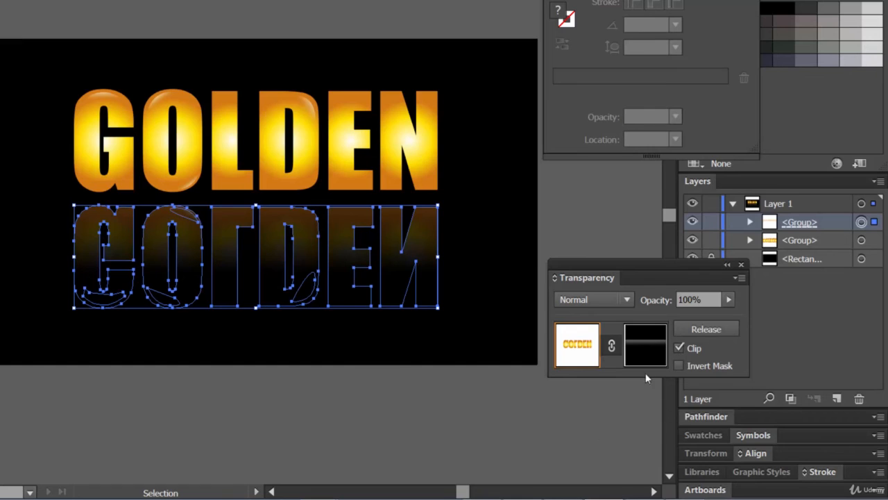
{"action": "left_click", "coordinate": [641, 346]}
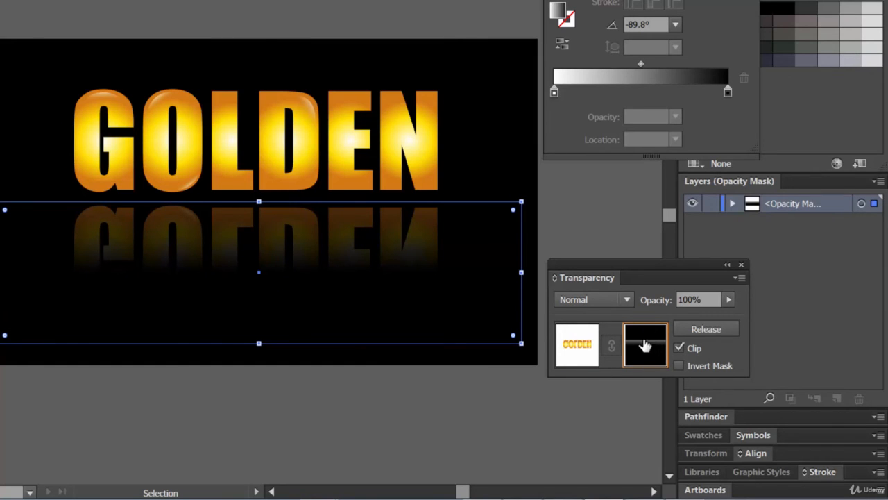
{"action": "key", "text": "g"}
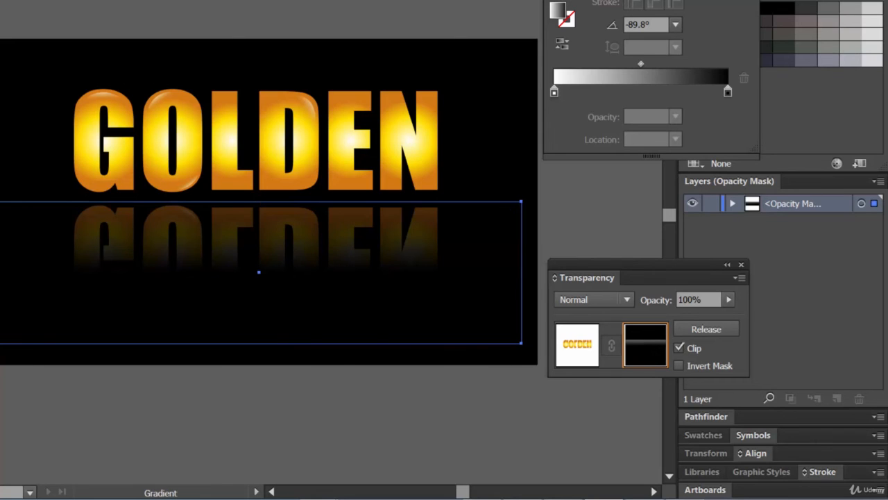
{"action": "left_click_drag", "start_coordinate": [255, 208], "coordinate": [265, 295]}
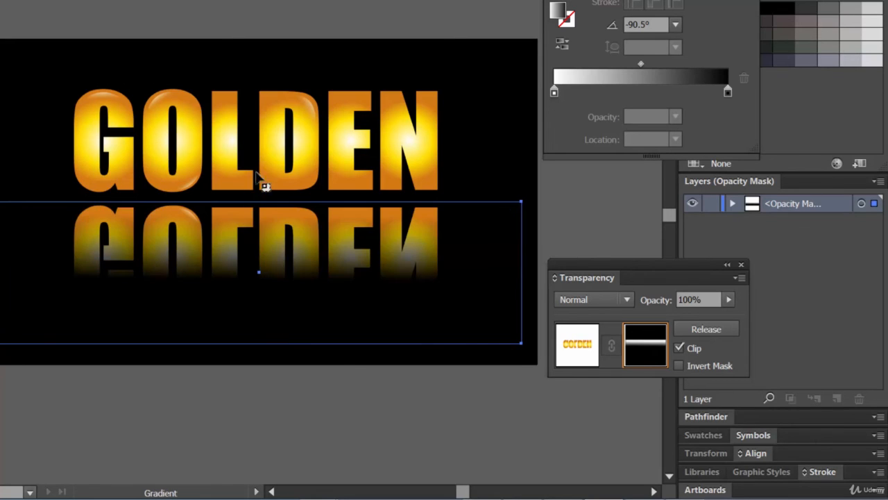
{"action": "left_click_drag", "start_coordinate": [256, 154], "coordinate": [257, 263]}
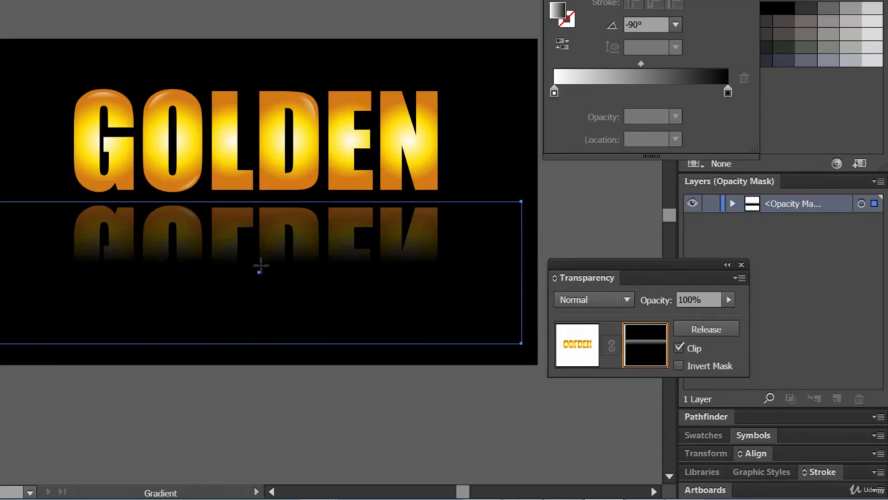
{"action": "left_click_drag", "start_coordinate": [263, 131], "coordinate": [263, 292]}
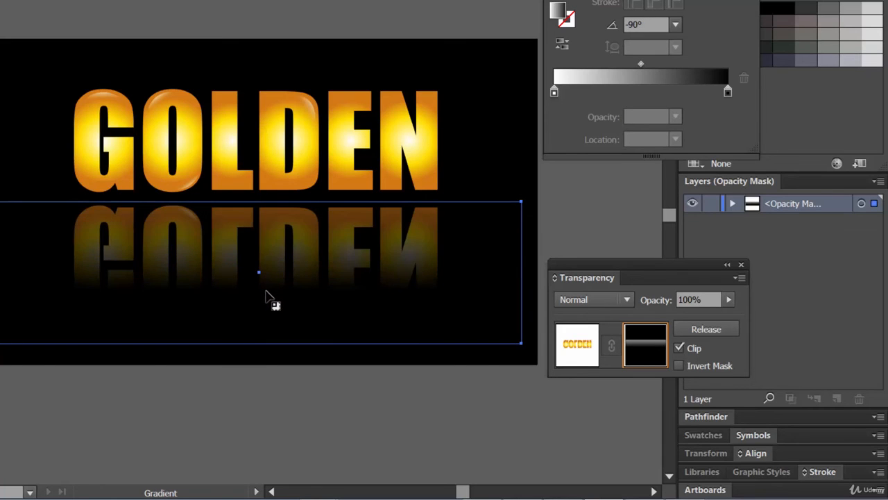
Step: Lower the opacity of the mask's gradient rectangle to 47% and deselect it
{"action": "left_click", "coordinate": [731, 301]}
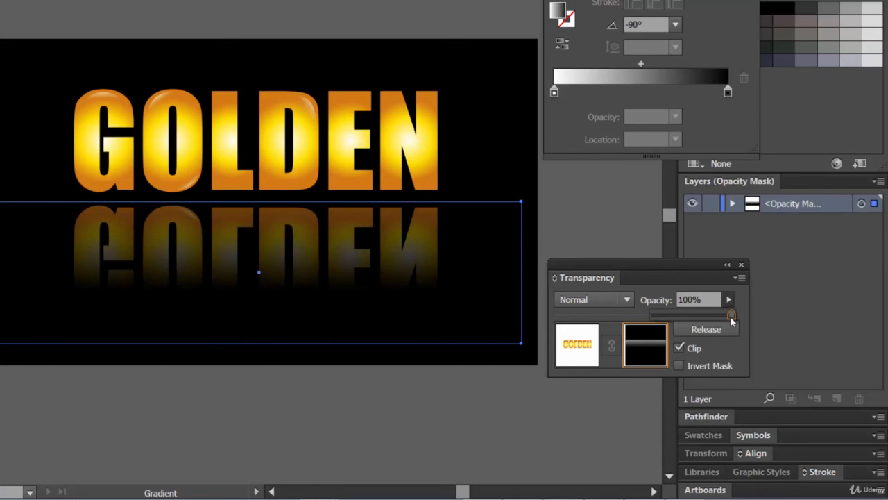
{"action": "left_click_drag", "start_coordinate": [731, 316], "coordinate": [690, 318]}
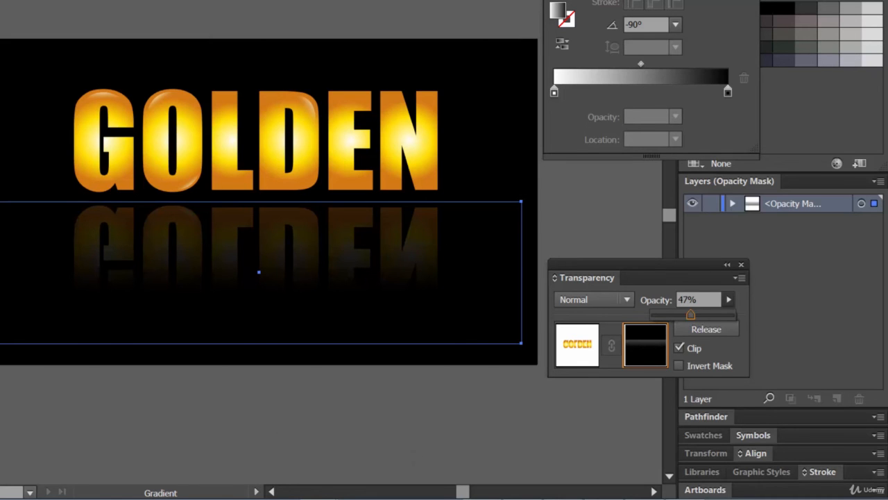
{"action": "left_click", "coordinate": [14, 72]}
{"action": "left_click", "coordinate": [15, 72]}
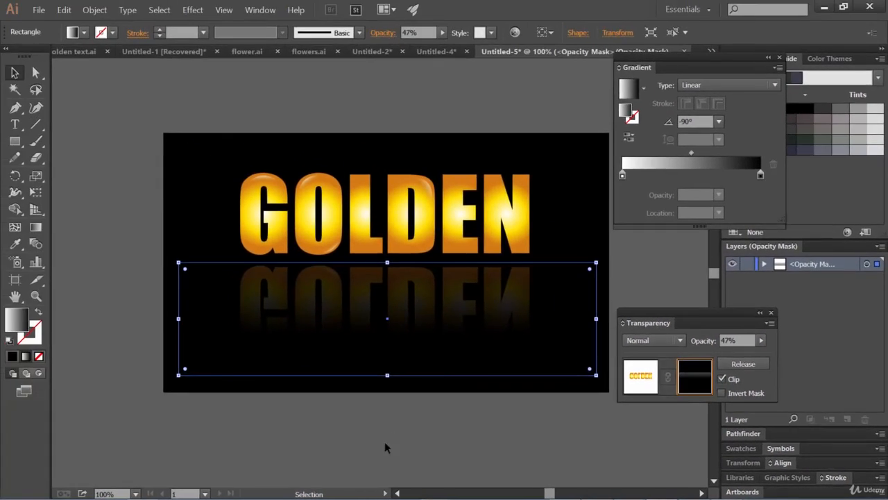
{"action": "left_click", "coordinate": [401, 415]}
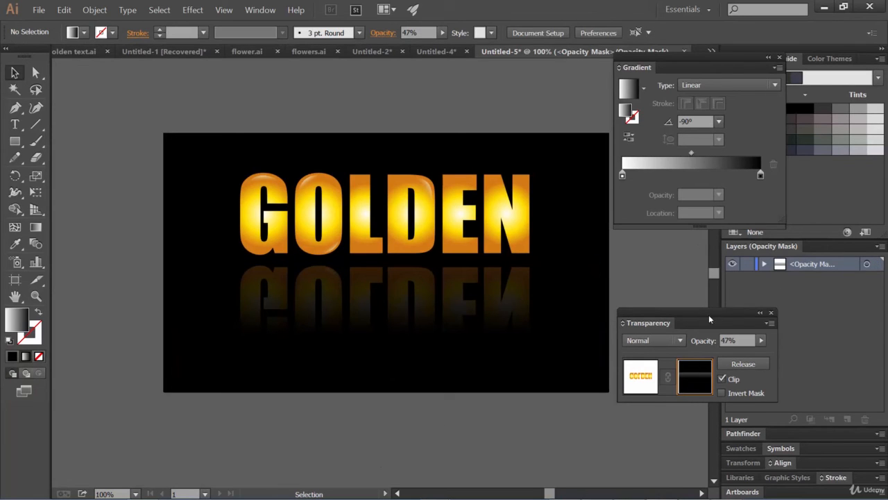
Step: Move the Transparency settings clear of the layer list, switch between mask and artwork editing, and return to the artwork with nothing selected
{"action": "left_click_drag", "start_coordinate": [709, 319], "coordinate": [585, 288]}
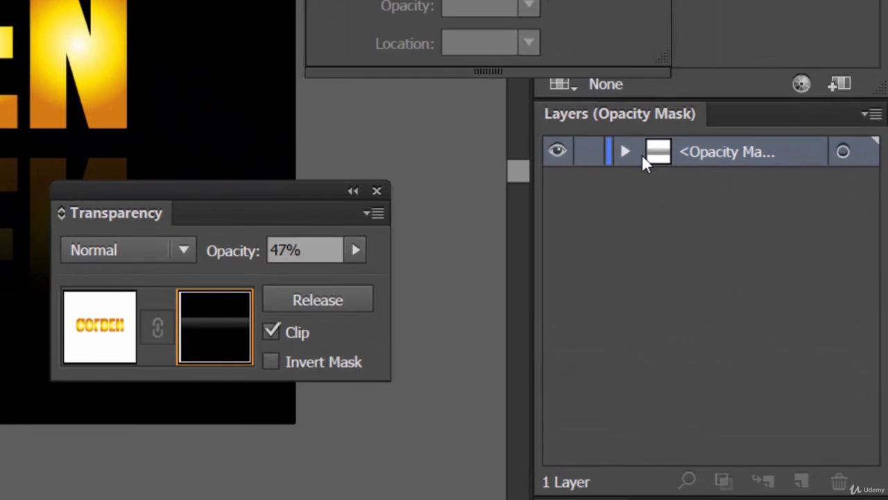
{"action": "left_click_drag", "start_coordinate": [286, 206], "coordinate": [389, 200]}
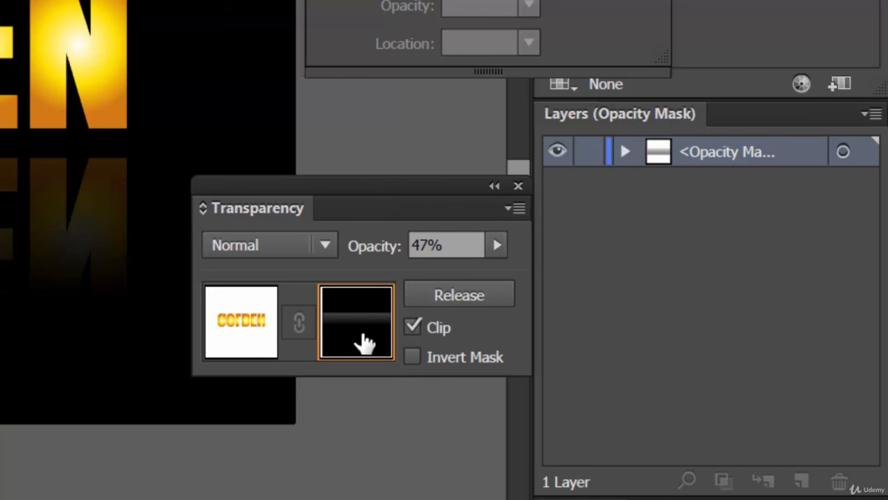
{"action": "left_click", "coordinate": [239, 326]}
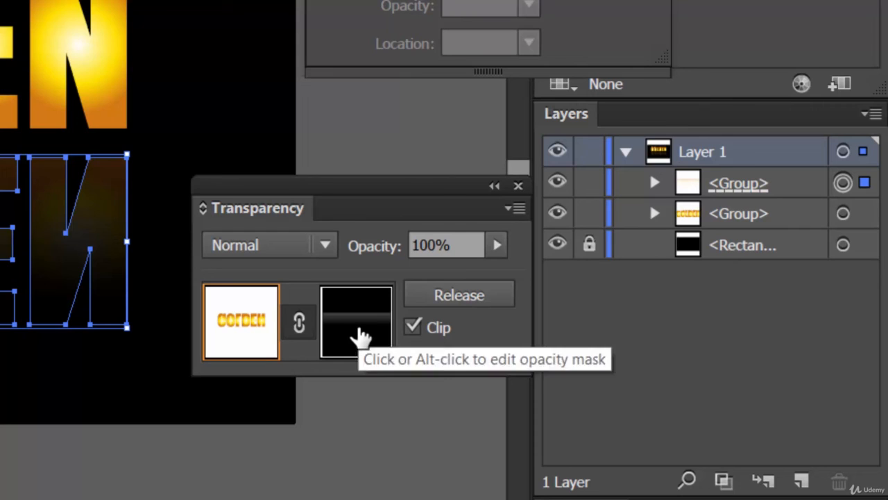
{"action": "left_click", "coordinate": [352, 335]}
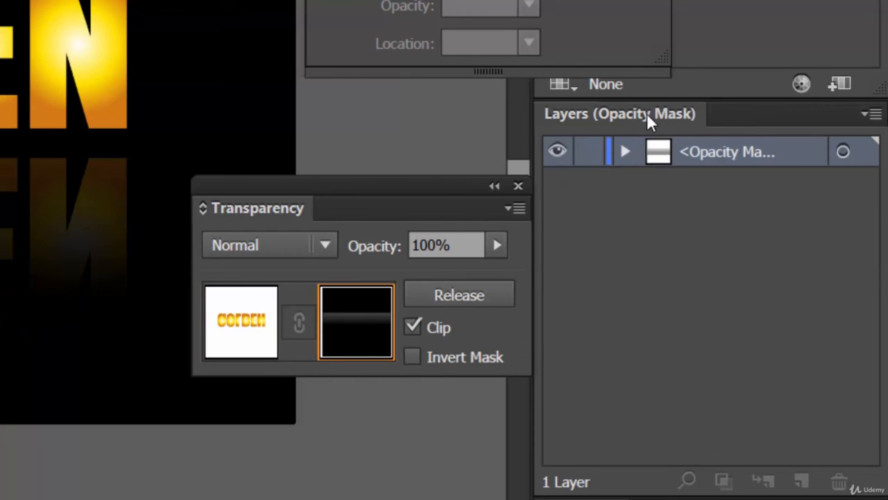
{"action": "left_click", "coordinate": [238, 322]}
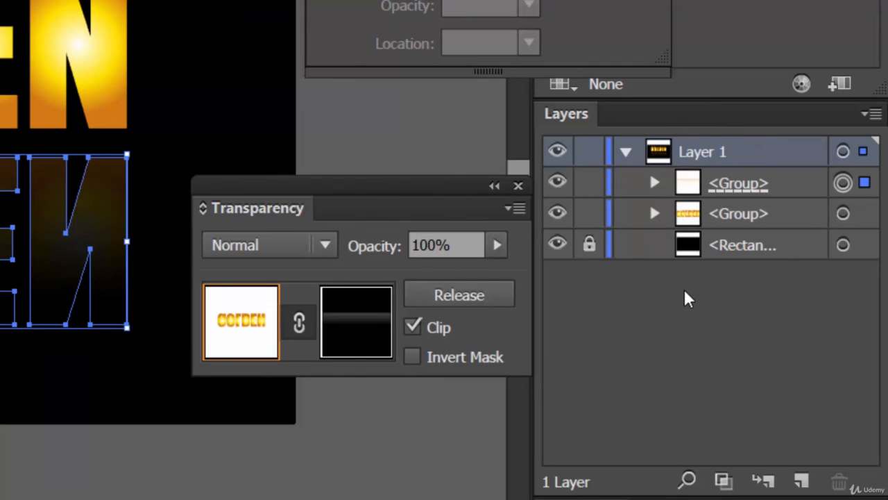
{"action": "key", "text": "ctrl+shift+a"}
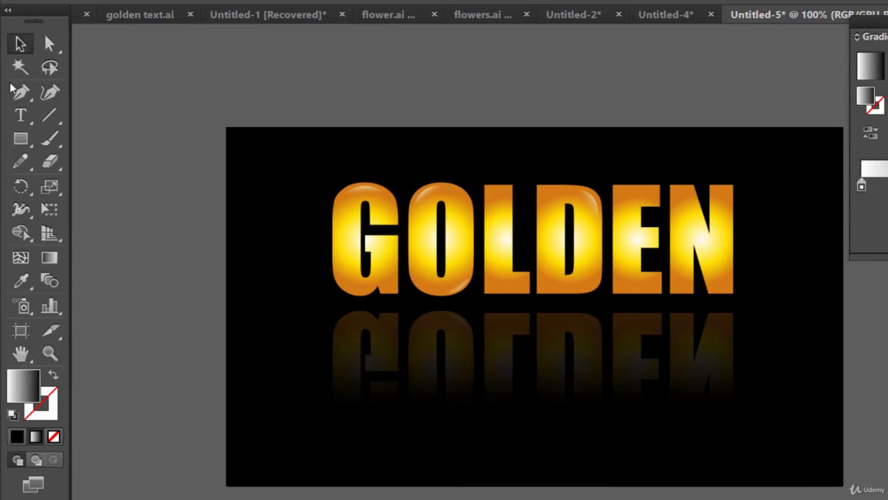
Step: Try a large lens flare centred on the lower-right corner of the letter N, and deselect it
{"action": "left_click", "coordinate": [24, 141]}
{"action": "left_click_drag", "start_coordinate": [24, 142], "coordinate": [101, 258]}
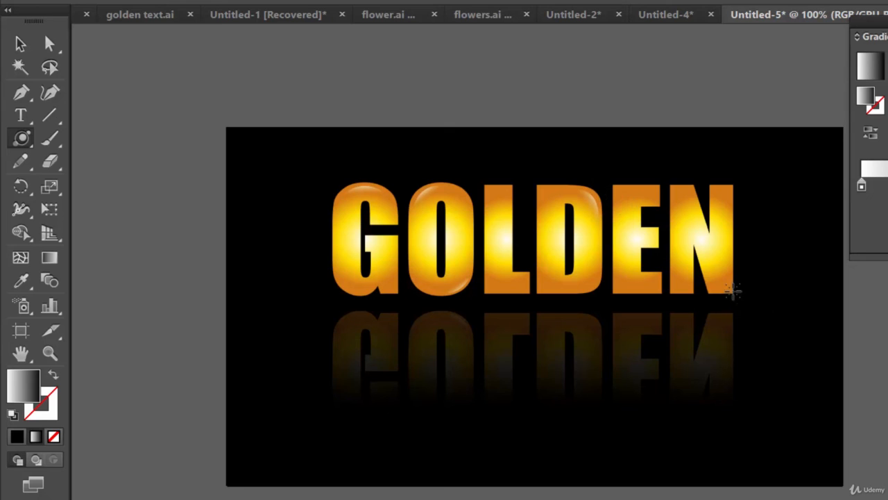
{"action": "left_click_drag", "start_coordinate": [733, 290], "coordinate": [759, 316]}
{"action": "left_click", "coordinate": [758, 316]}
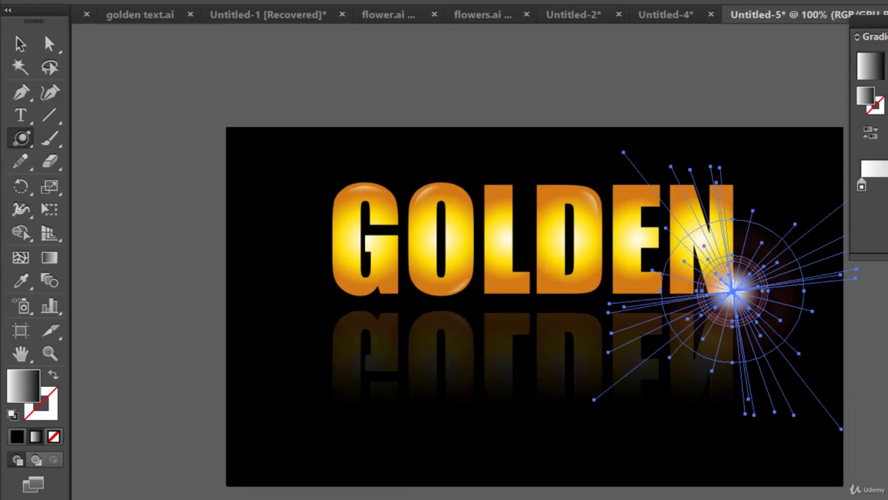
{"action": "left_click", "coordinate": [20, 44]}
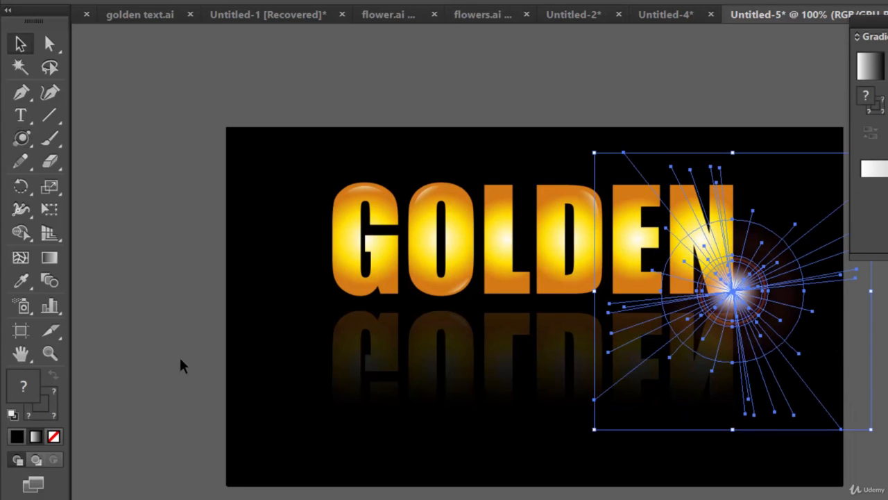
{"action": "left_click", "coordinate": [186, 352]}
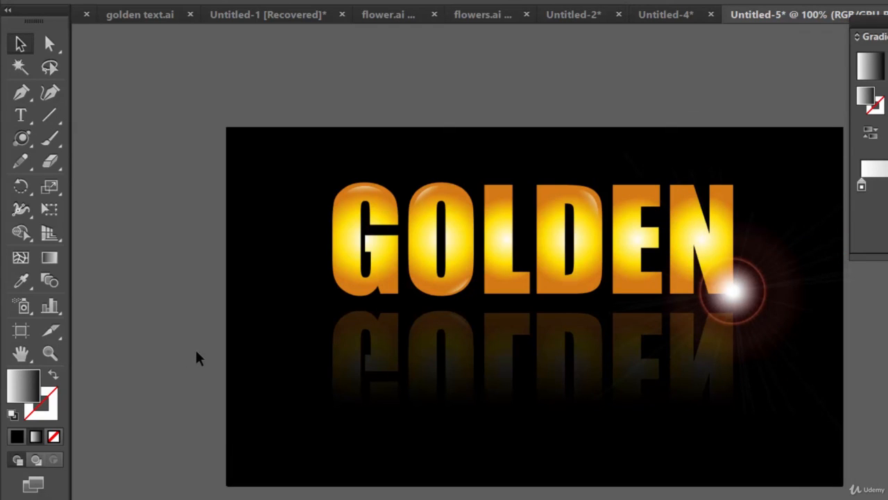
Step: Try extending the flare's rings from the N to the upper-left corner of the D, and delete the whole flare
{"action": "left_click", "coordinate": [736, 290]}
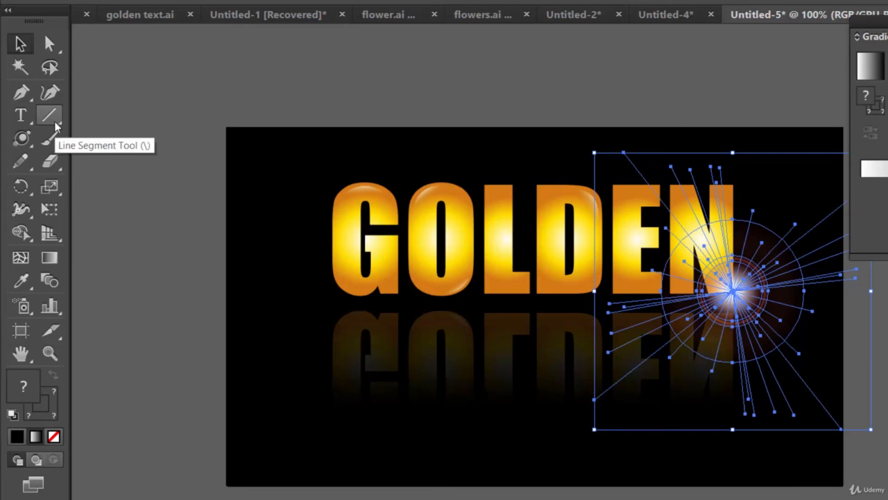
{"action": "left_click", "coordinate": [20, 140]}
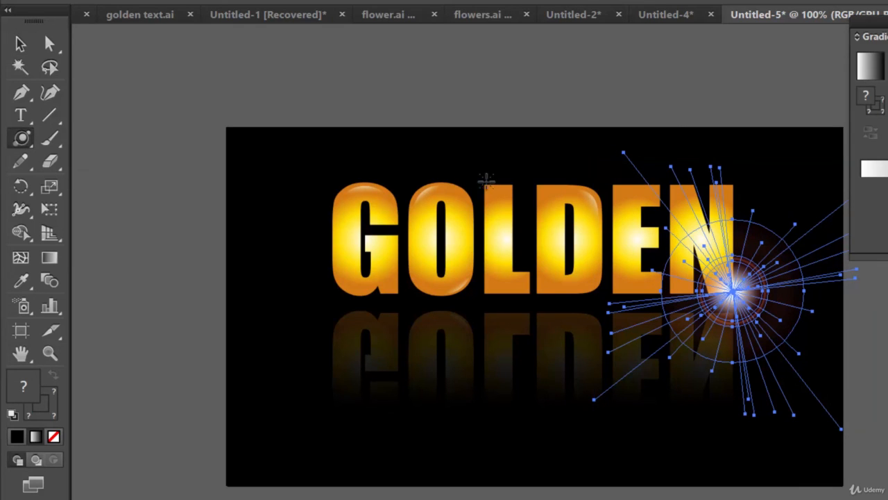
{"action": "left_click_drag", "start_coordinate": [538, 186], "coordinate": [557, 197]}
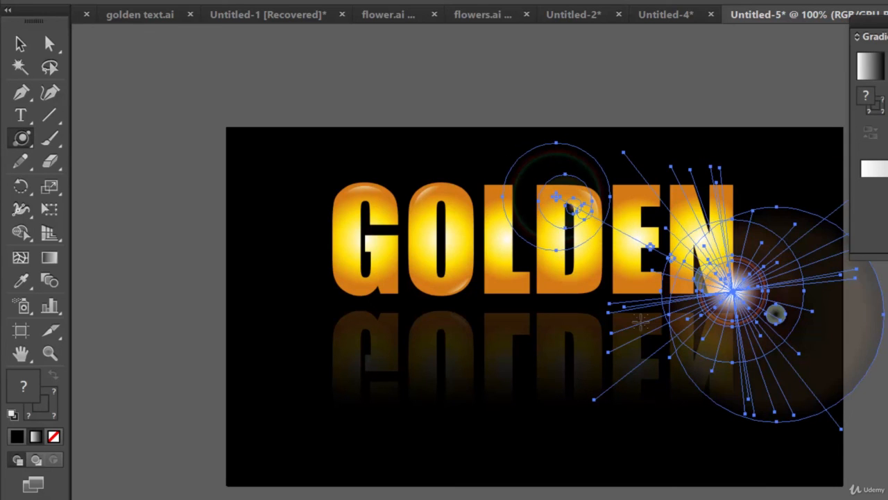
{"action": "left_click", "coordinate": [20, 44]}
{"action": "left_click", "coordinate": [290, 197]}
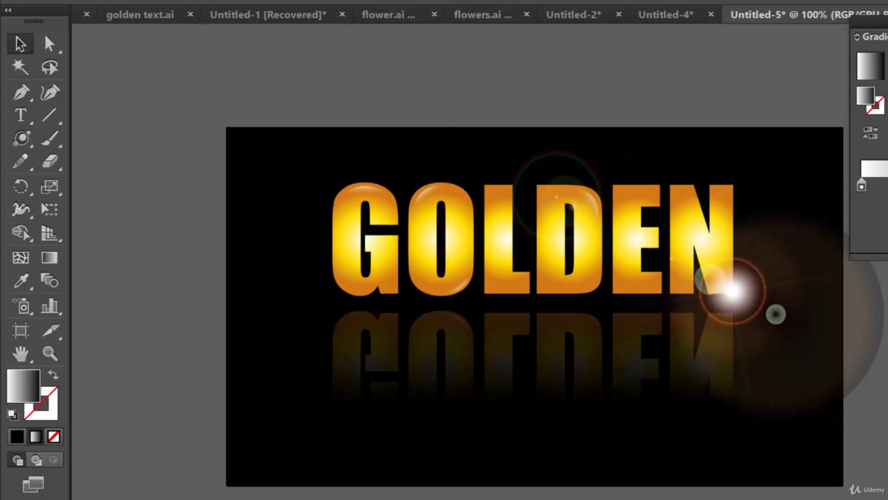
{"action": "left_click", "coordinate": [755, 300]}
{"action": "key", "text": "Delete"}
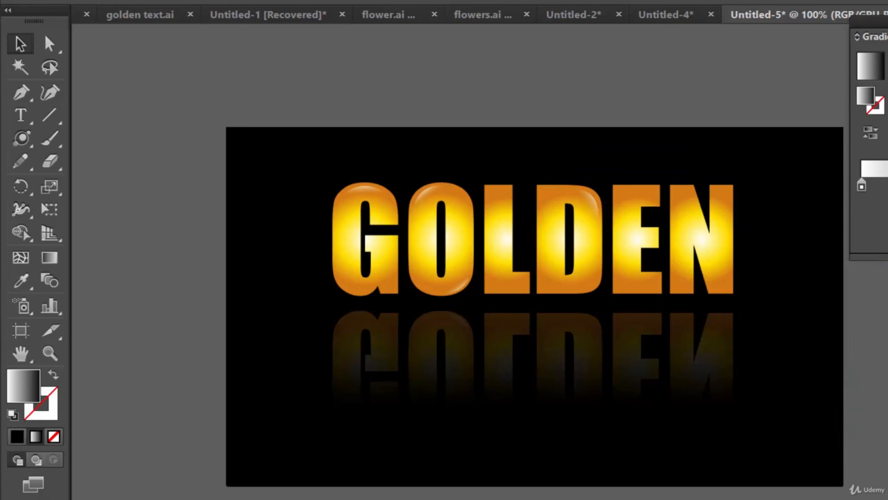
Step: Draw a small lens flare centred on the upper-left corner of the letter D
{"action": "left_click", "coordinate": [21, 138]}
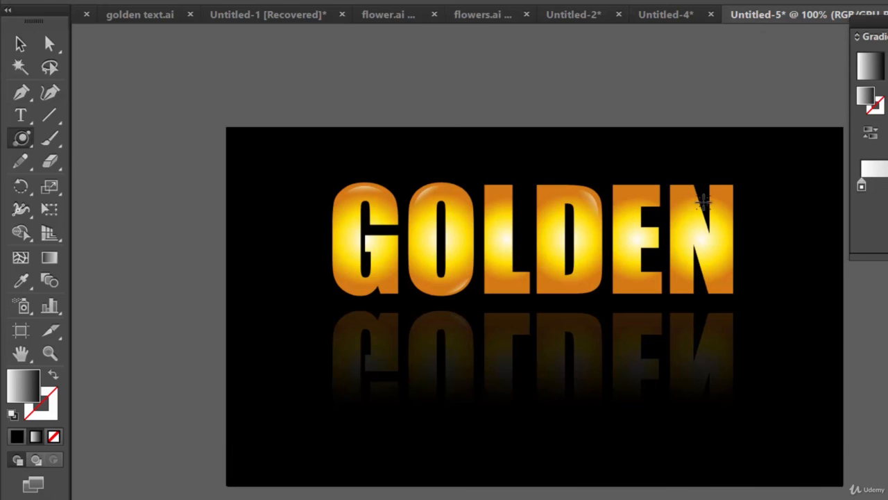
{"action": "mouse_move", "coordinate": [533, 181]}
{"action": "left_mouse_down"}
{"action": "mouse_move", "coordinate": [566, 212]}
{"action": "mouse_move", "coordinate": [540, 194]}
{"action": "mouse_move", "coordinate": [562, 206]}
{"action": "mouse_move", "coordinate": [549, 196]}
{"action": "left_mouse_up"}
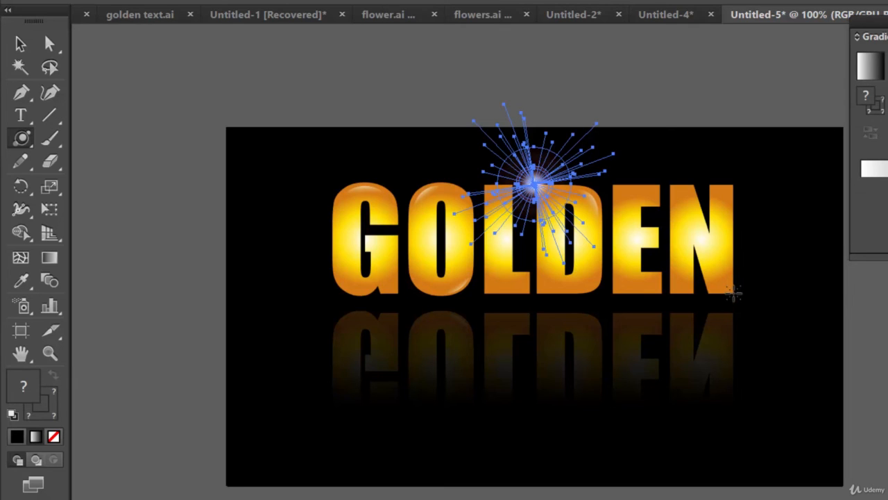
Step: Try twice to draw a second flare at the lower-right corner of the N, undoing each attempt
{"action": "left_click_drag", "start_coordinate": [736, 293], "coordinate": [735, 300]}
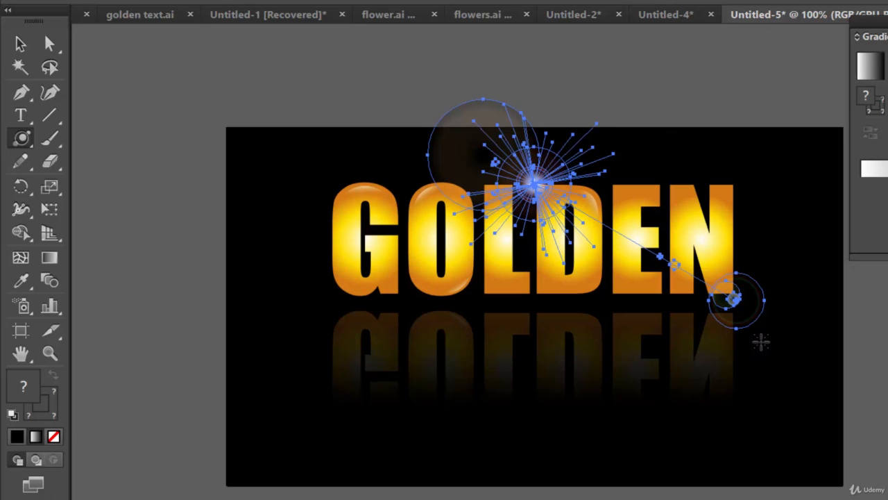
{"action": "key", "text": "ctrl+z"}
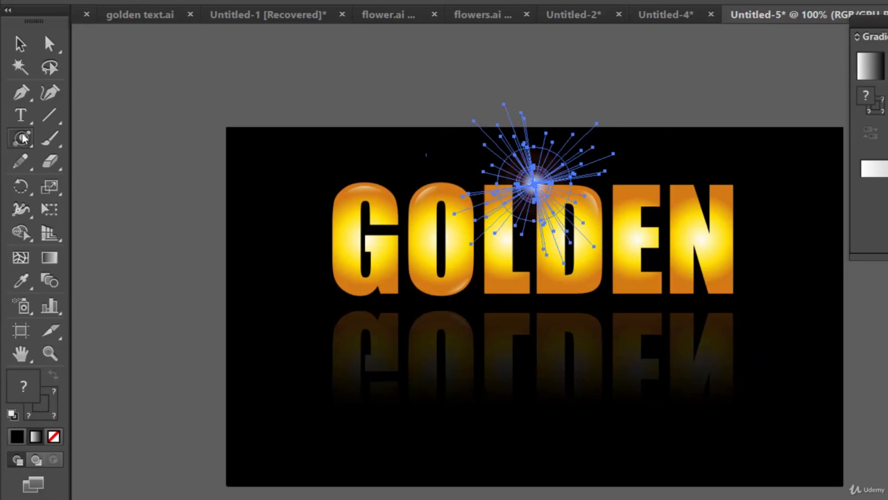
{"action": "left_click", "coordinate": [49, 44]}
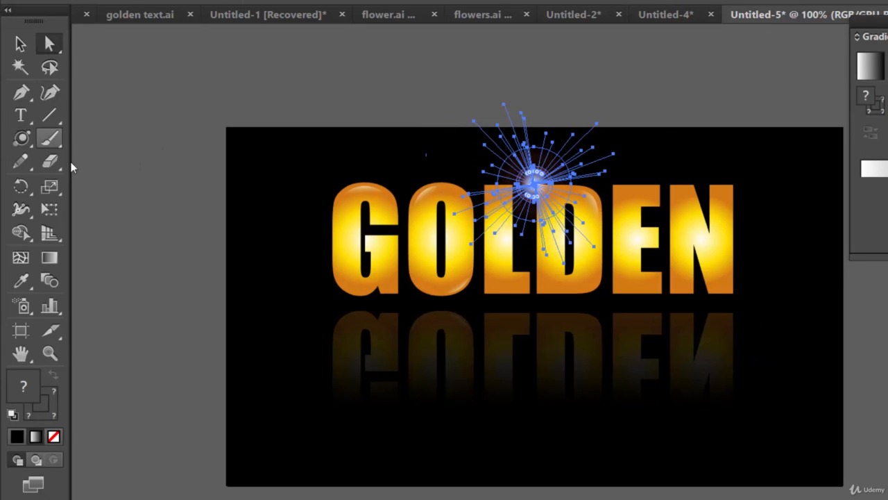
{"action": "left_click", "coordinate": [17, 44]}
{"action": "left_click", "coordinate": [21, 138]}
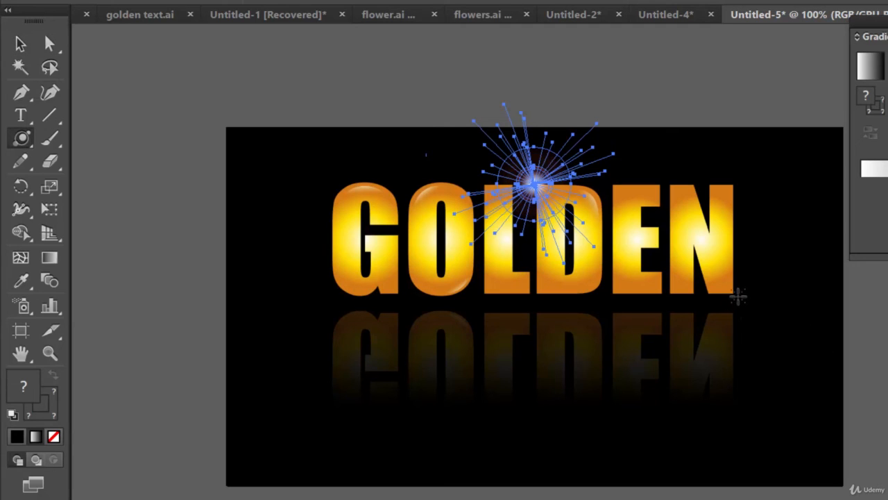
{"action": "left_click_drag", "start_coordinate": [738, 297], "coordinate": [754, 312]}
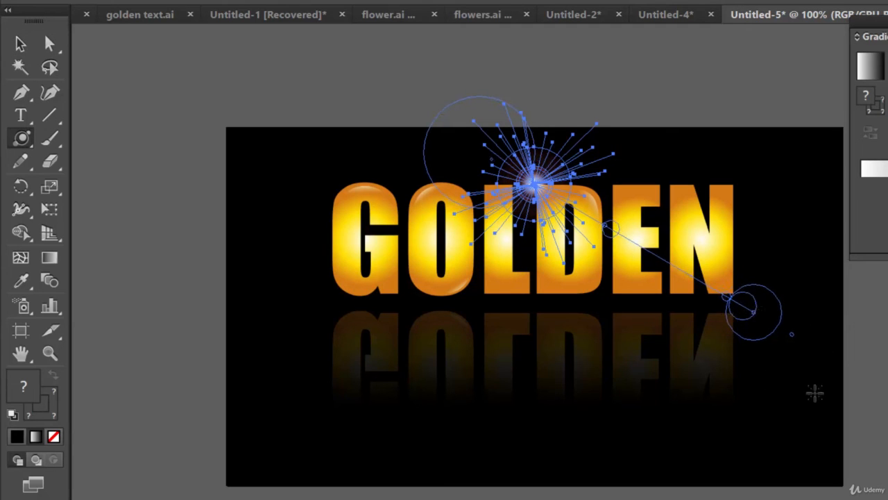
{"action": "left_click", "coordinate": [532, 306]}
{"action": "left_click", "coordinate": [762, 453]}
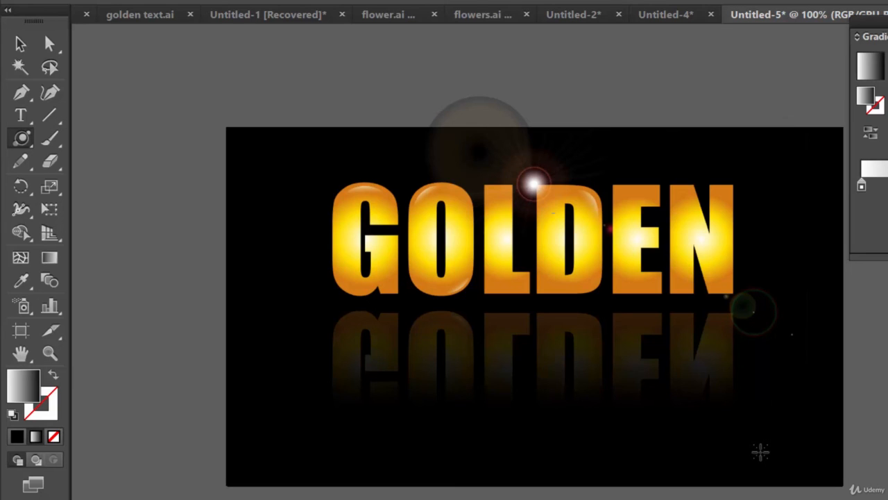
{"action": "key", "text": "ctrl+z"}
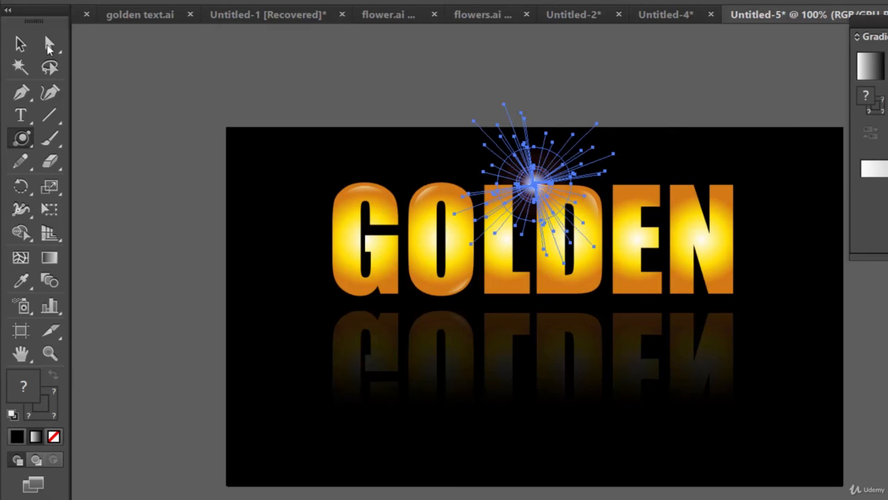
{"action": "left_click", "coordinate": [20, 43]}
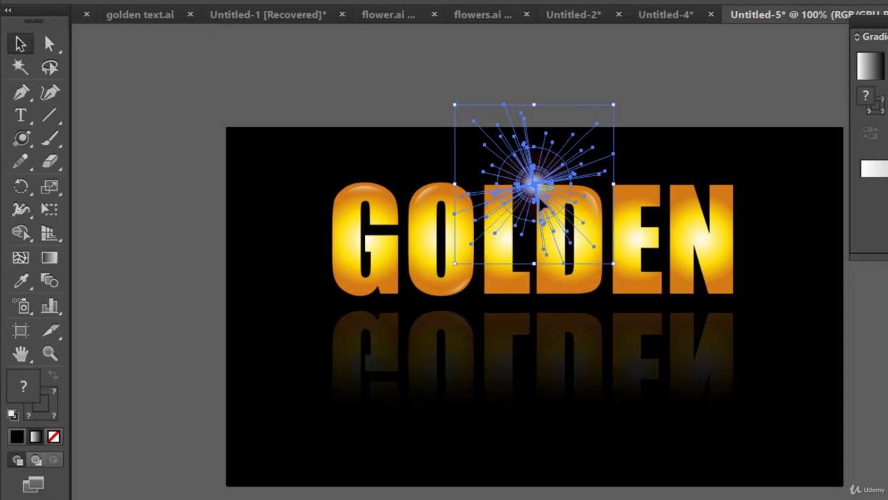
Step: Shrink the lens flare to about two thirds of its size and recentre it on the upper-left corner of the letter D
{"action": "mouse_move", "coordinate": [542, 199]}
{"action": "left_mouse_down"}
{"action": "mouse_move", "coordinate": [506, 191]}
{"action": "mouse_move", "coordinate": [546, 191]}
{"action": "left_mouse_up"}
{"action": "left_click", "coordinate": [793, 266]}
{"action": "left_click", "coordinate": [882, 349]}
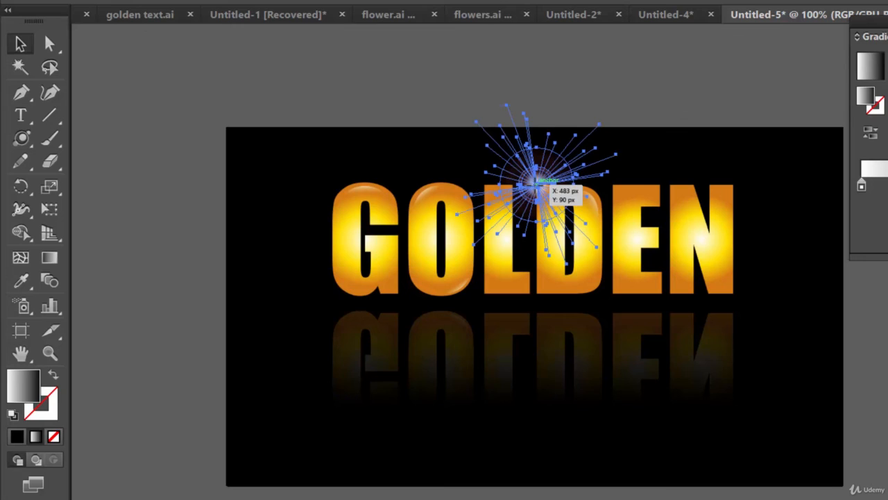
{"action": "left_click", "coordinate": [536, 184]}
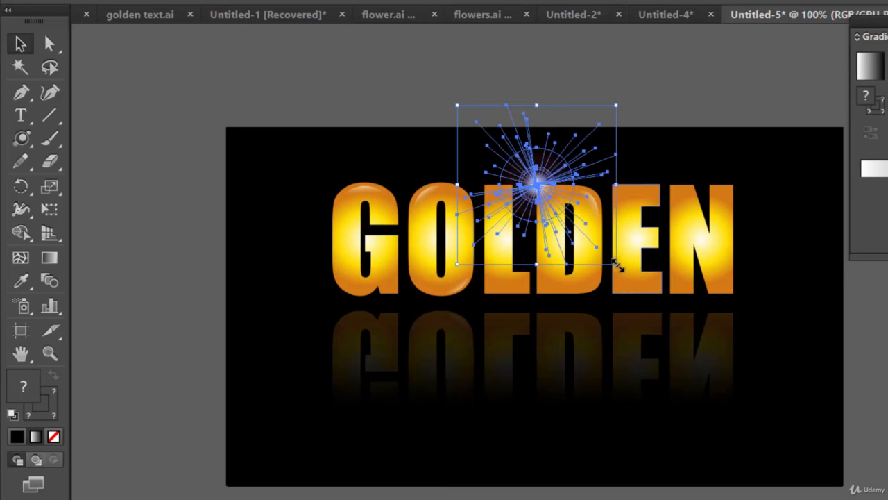
{"action": "left_click_drag", "start_coordinate": [616, 263], "coordinate": [560, 207]}
{"action": "left_click_drag", "start_coordinate": [510, 161], "coordinate": [539, 182]}
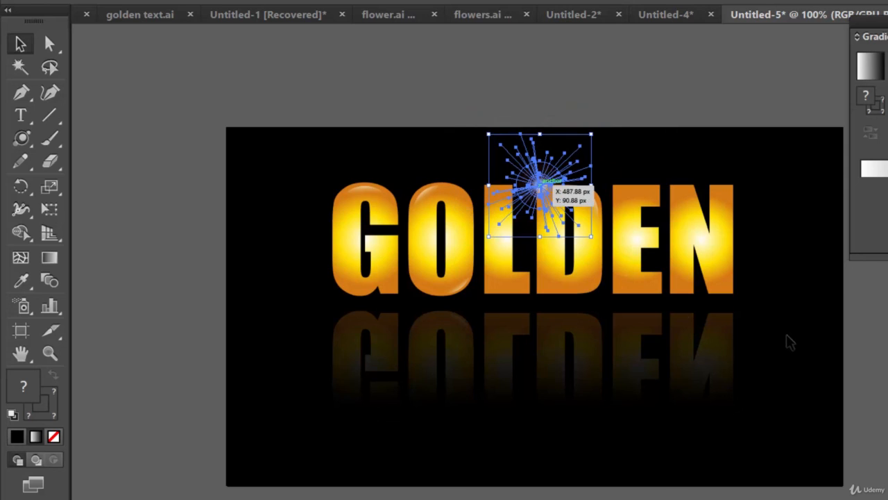
{"action": "left_click", "coordinate": [833, 327]}
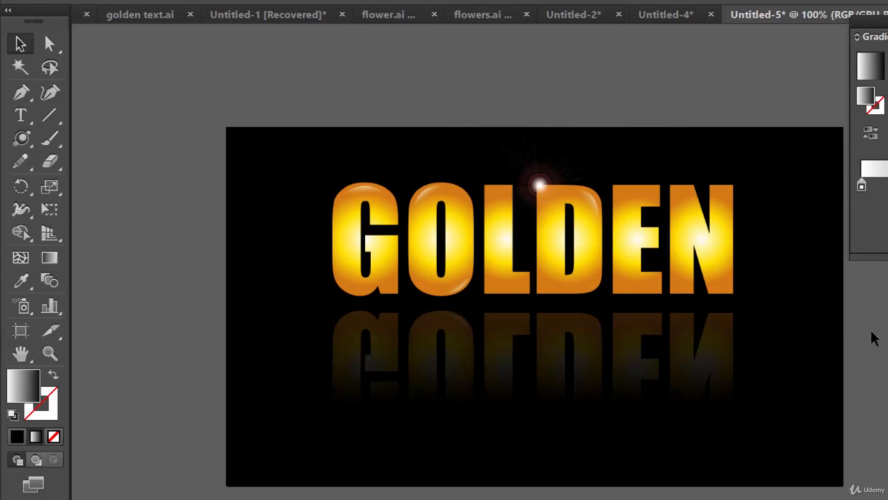
Step: Place a duplicate of the D's lens flare on the lower-right corner of the letter N
{"action": "left_click", "coordinate": [540, 182]}
{"action": "left_click", "coordinate": [825, 329]}
{"action": "left_click", "coordinate": [540, 183]}
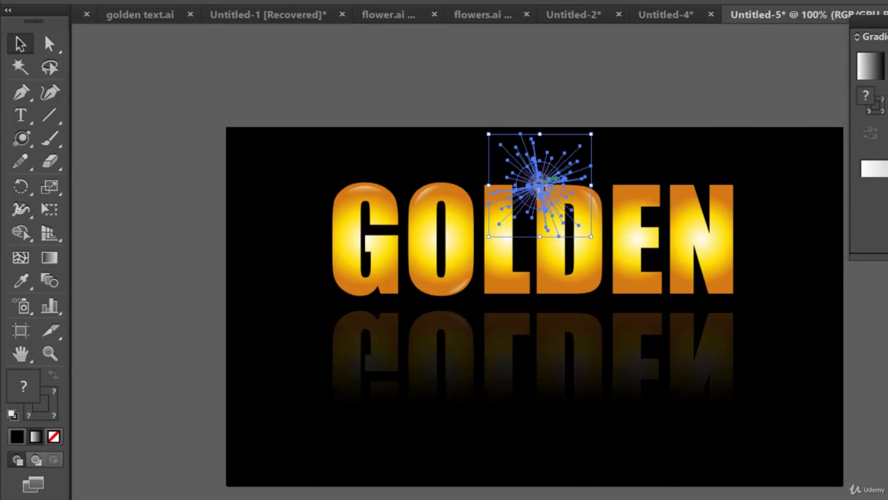
{"action": "left_click_drag", "start_coordinate": [529, 179], "coordinate": [741, 300]}
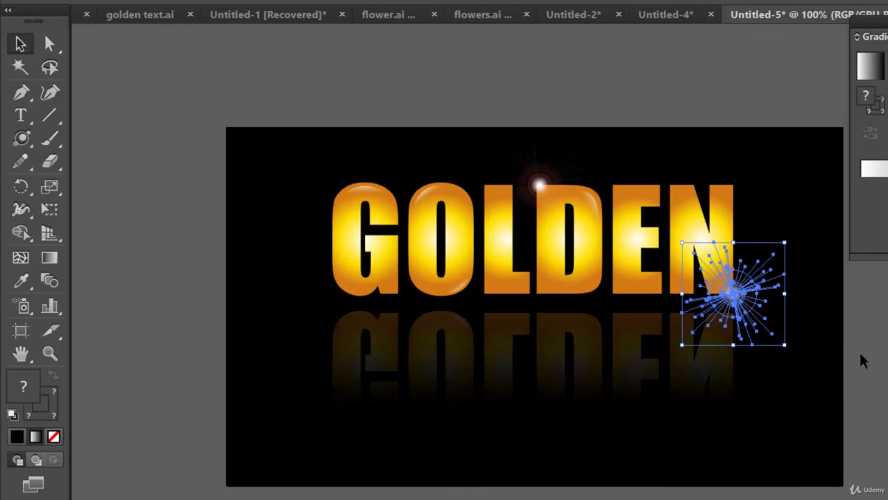
{"action": "left_click", "coordinate": [882, 356]}
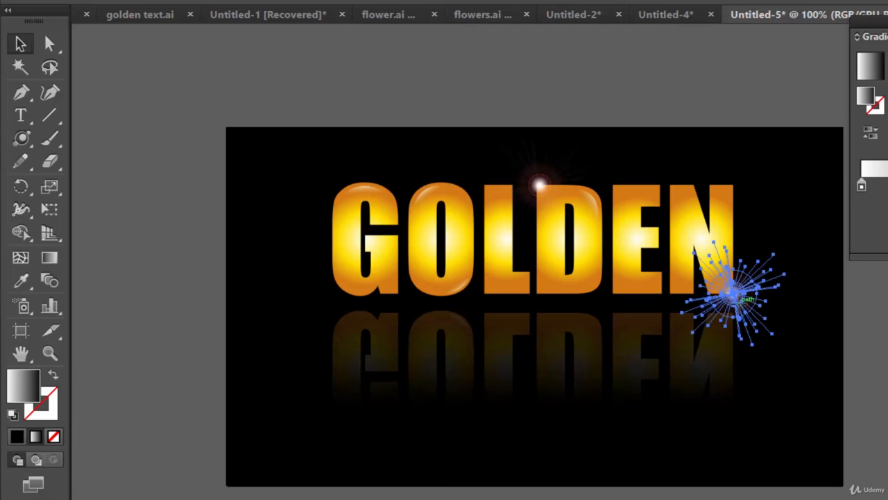
Step: Scale the duplicate flare down to about 60% and recentre it on the N's lower-right corner
{"action": "left_click", "coordinate": [740, 306]}
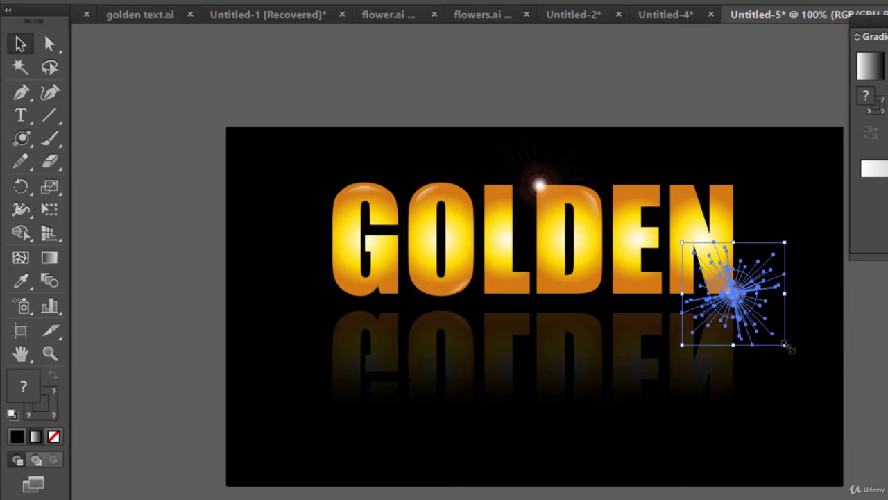
{"action": "left_click_drag", "start_coordinate": [785, 345], "coordinate": [746, 306]}
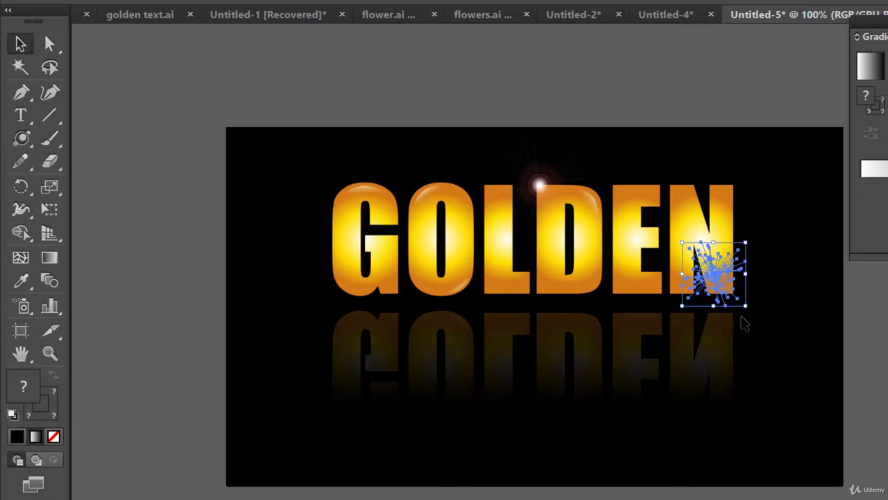
{"action": "left_click_drag", "start_coordinate": [714, 276], "coordinate": [734, 289]}
{"action": "left_click", "coordinate": [871, 366]}
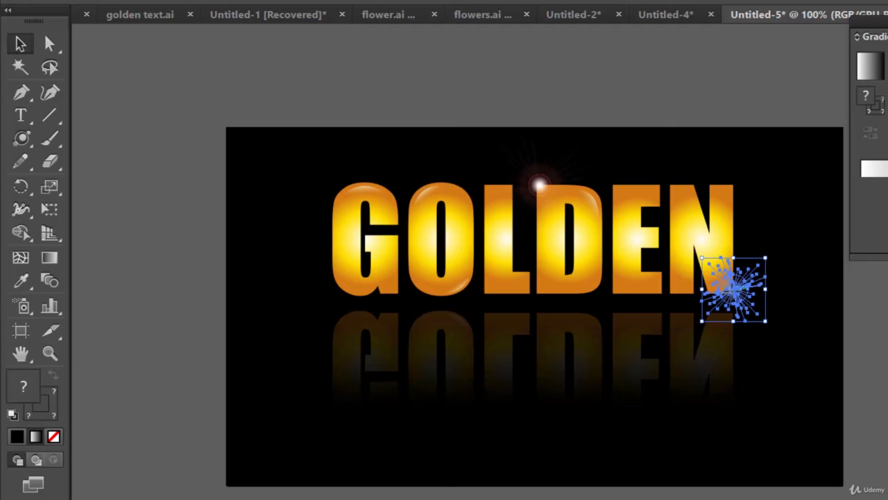
{"action": "left_click", "coordinate": [882, 359]}
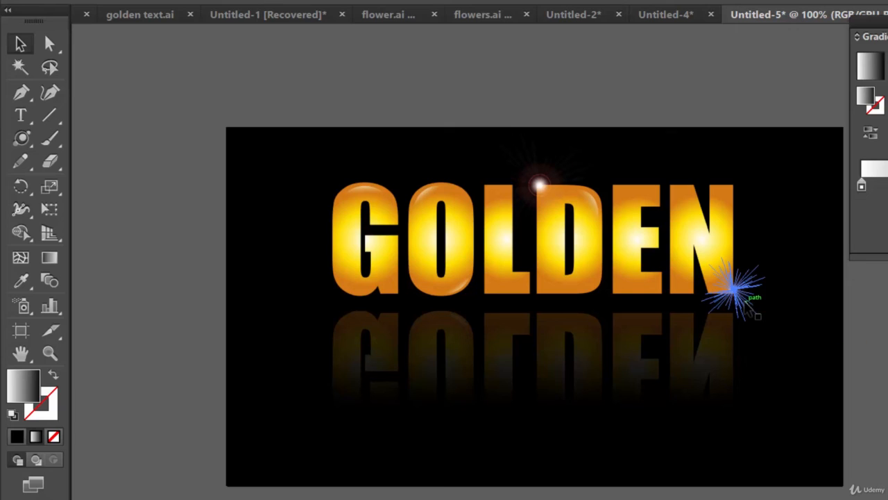
Step: Select both lens flares, at the N and the D, and delete them
{"action": "left_click", "coordinate": [749, 305]}
{"action": "left_click", "coordinate": [544, 203], "text": "shift"}
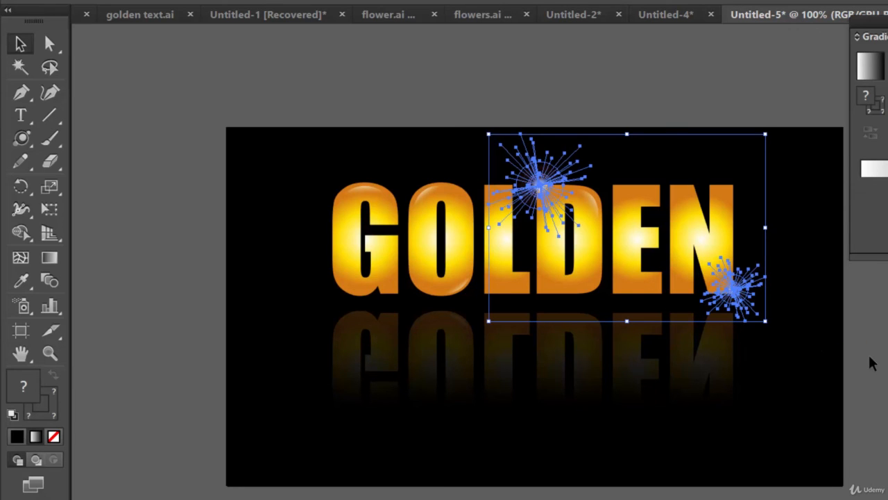
{"action": "left_click", "coordinate": [876, 390]}
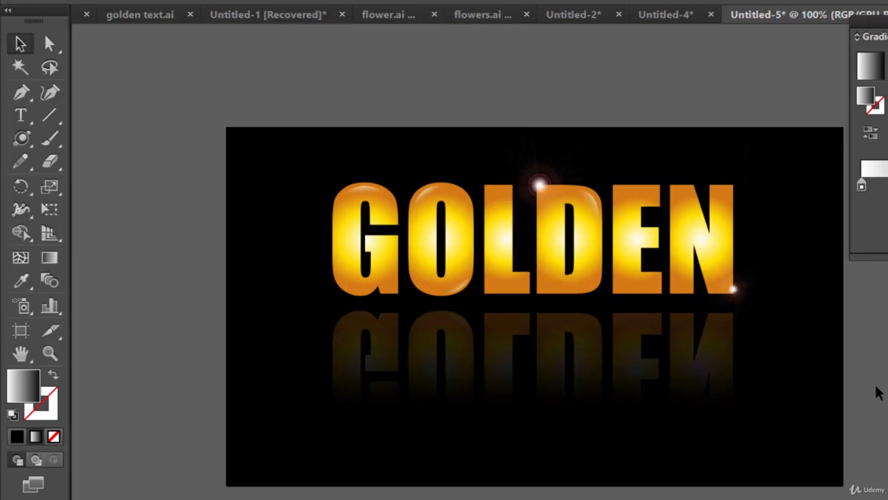
{"action": "left_click", "coordinate": [737, 291]}
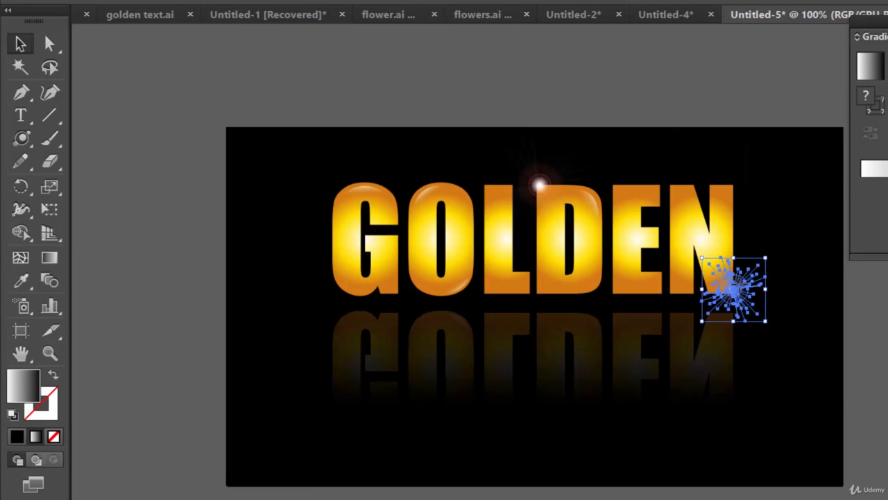
{"action": "left_click", "coordinate": [541, 179], "text": "shift"}
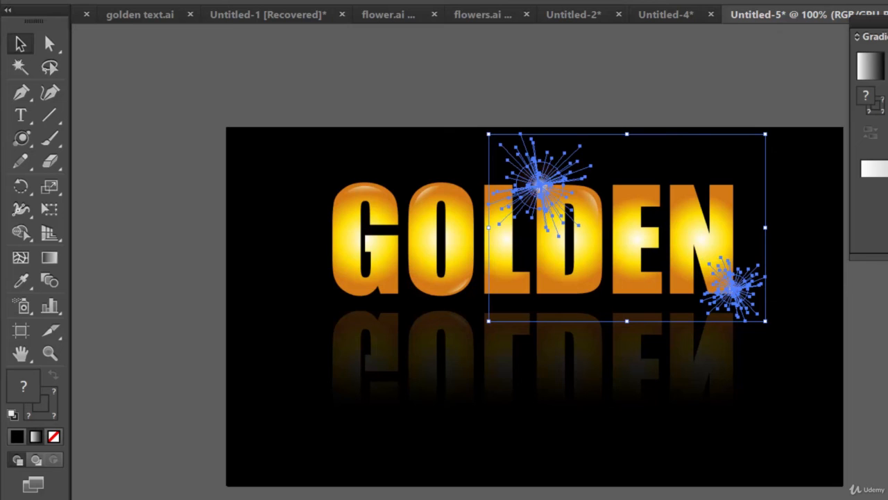
{"action": "key", "text": "Delete"}
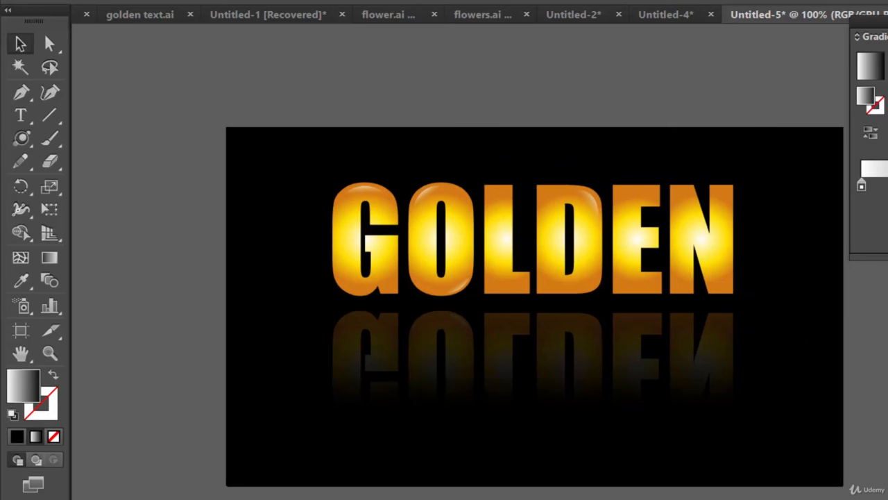